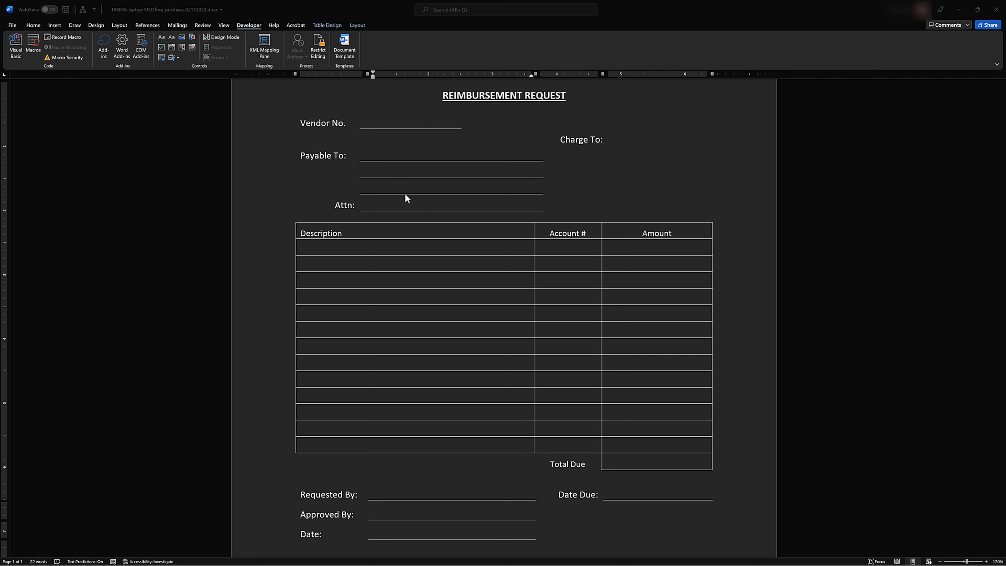
# Enter 'Lunch with client', account 100-204 and amount 24.25 in the first expense row.
pyautogui.click(327, 244)
pyautogui.click(317, 246)
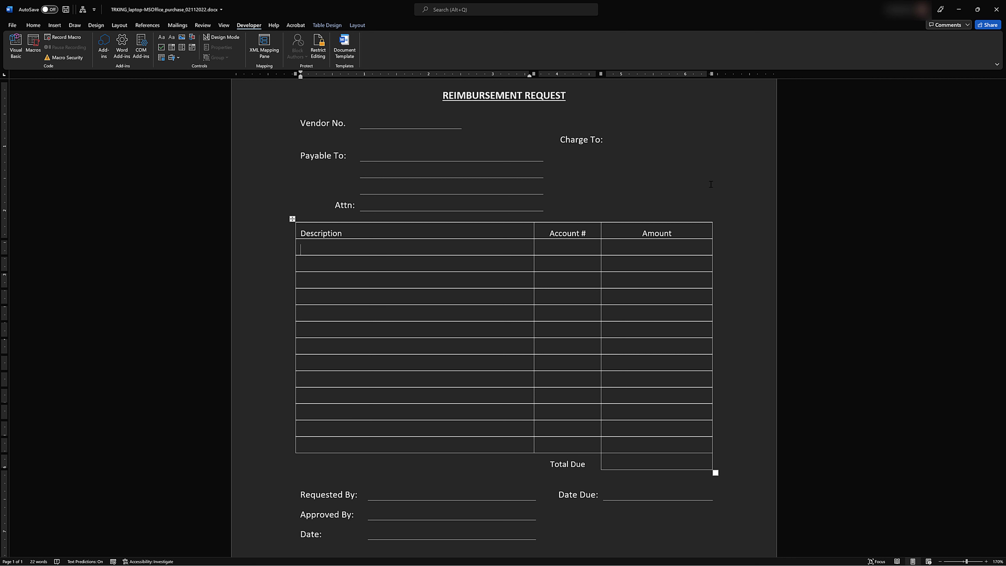
pyautogui.write('Mil')
pyautogui.press('BackSpace')
pyautogui.press('BackSpace')
pyautogui.press('BackSpace')
pyautogui.write('Lunch with client')
pyautogui.press('Tab')
pyautogui.write('100-204')
pyautogui.press('Tab')
pyautogui.write('24')
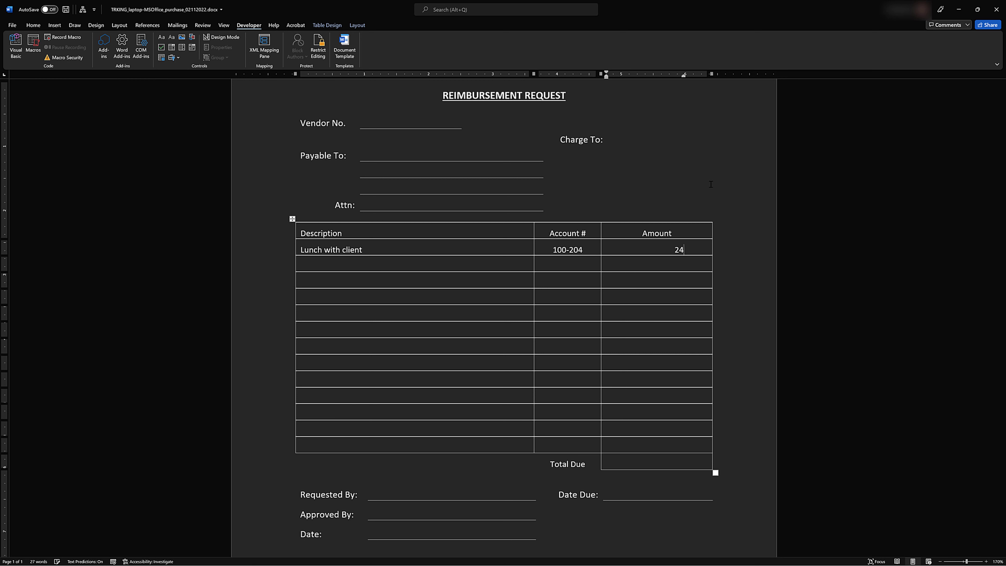
pyautogui.write('.25')
pyautogui.press('Tab')
pyautogui.click(657, 461)
# Add amounts 50.00 and 60.00 in the Amount cells below 24.25.
pyautogui.click(362, 26)
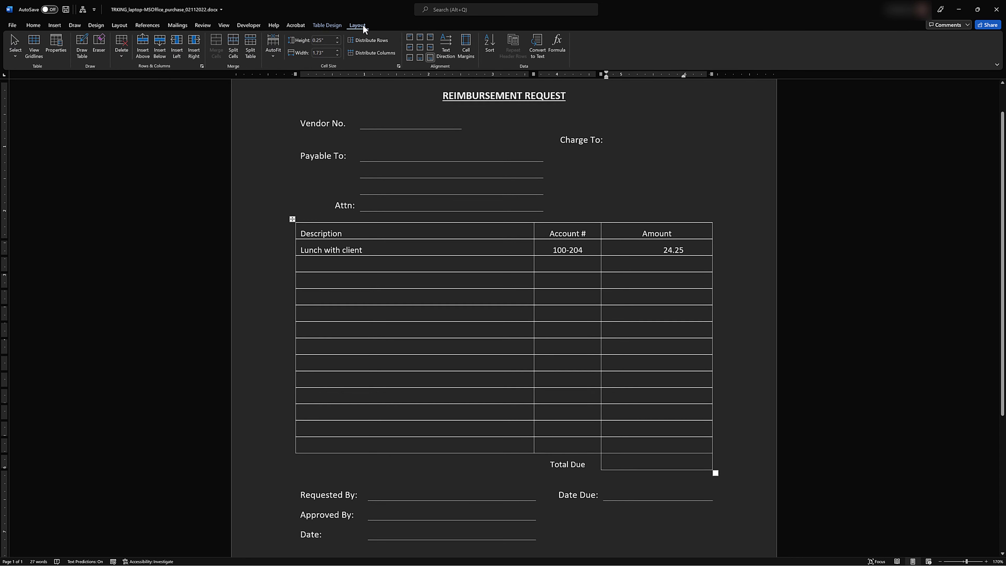
pyautogui.click(558, 43)
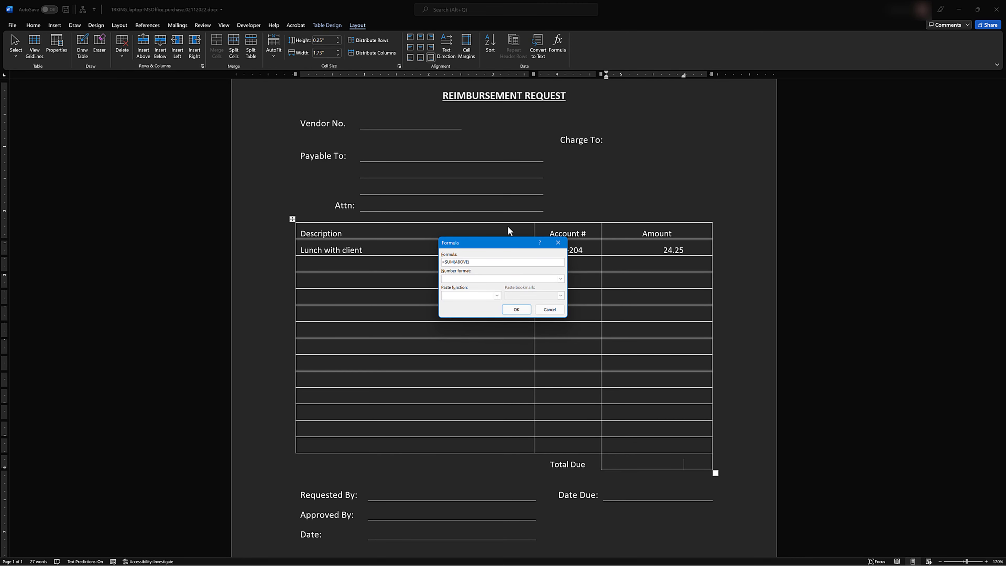
pyautogui.click(550, 310)
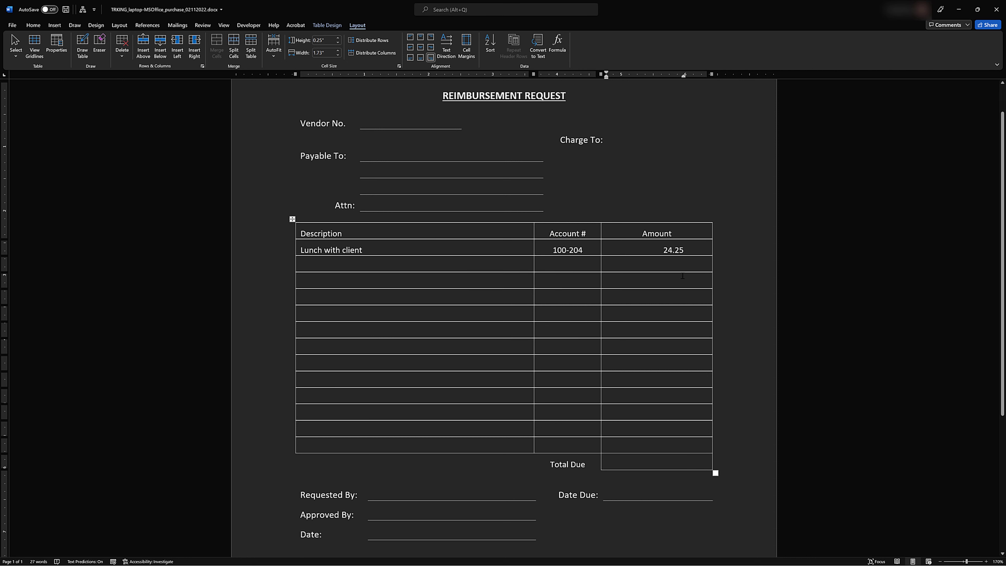
pyautogui.click(681, 264)
pyautogui.write('50.0060.00')
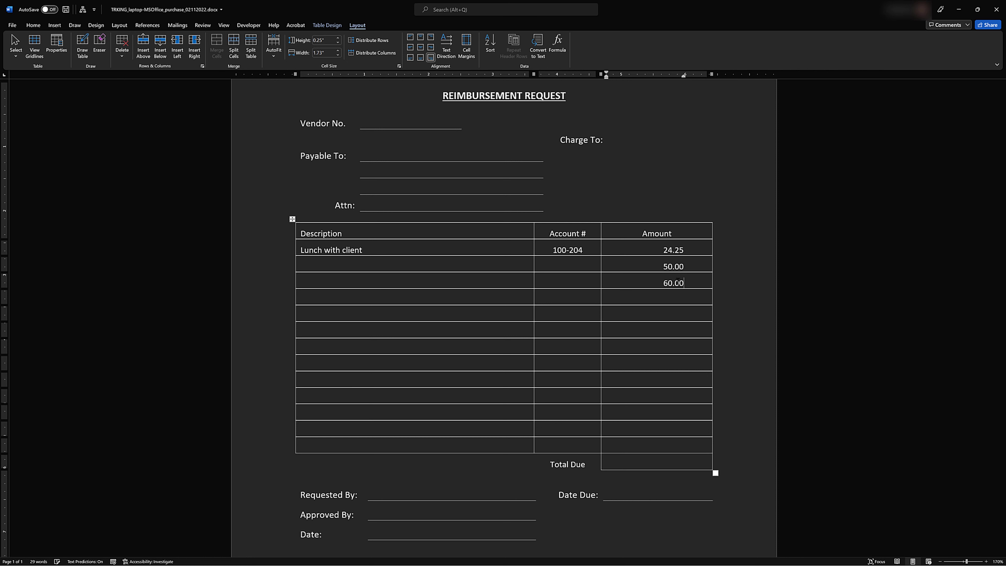
# Insert a =SUM(ABOVE) formula in Total Due so it shows 134.25.
pyautogui.click(681, 465)
pyautogui.click(557, 40)
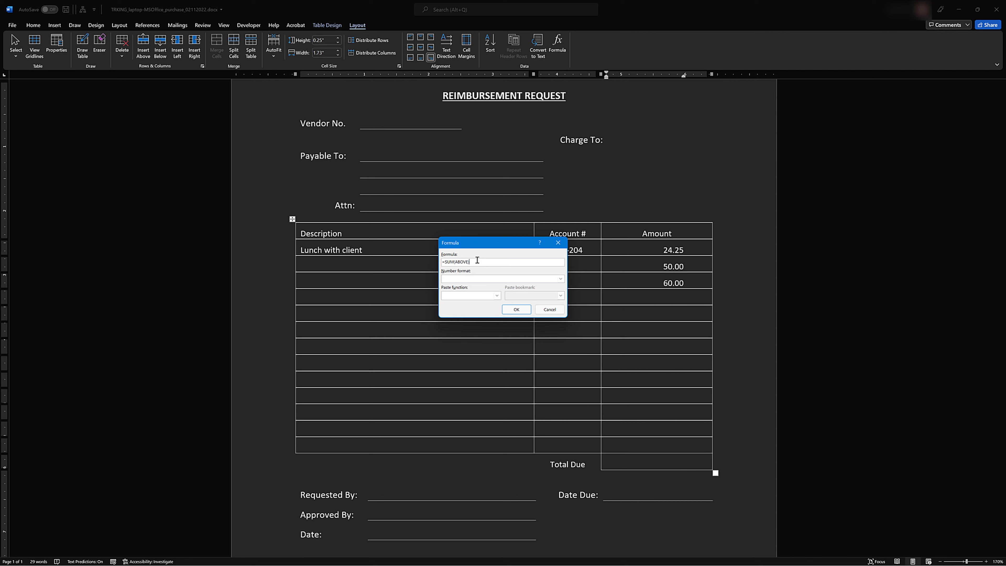
pyautogui.moveTo(477, 260); pyautogui.dragTo(439, 264)
pyautogui.click(516, 309)
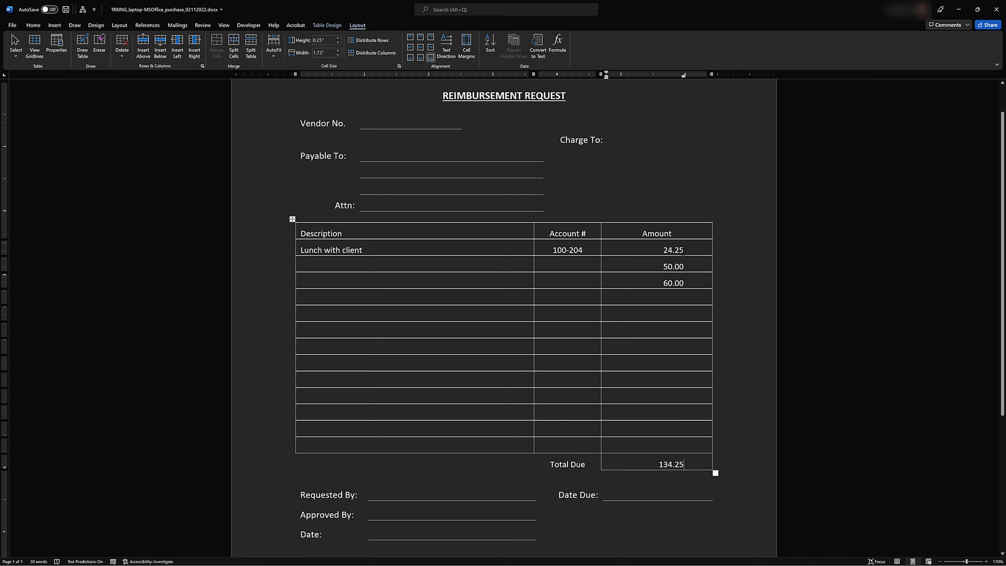
# Replace the first amount 24.25 with 34.75.
pyautogui.moveTo(683, 250); pyautogui.dragTo(664, 250)
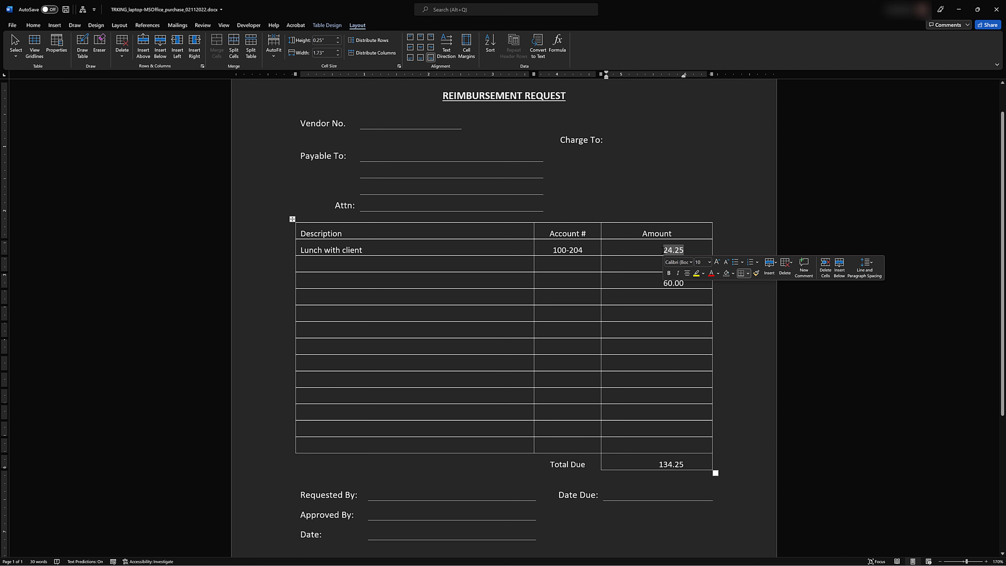
pyautogui.write('34.75')
pyautogui.click(343, 264)
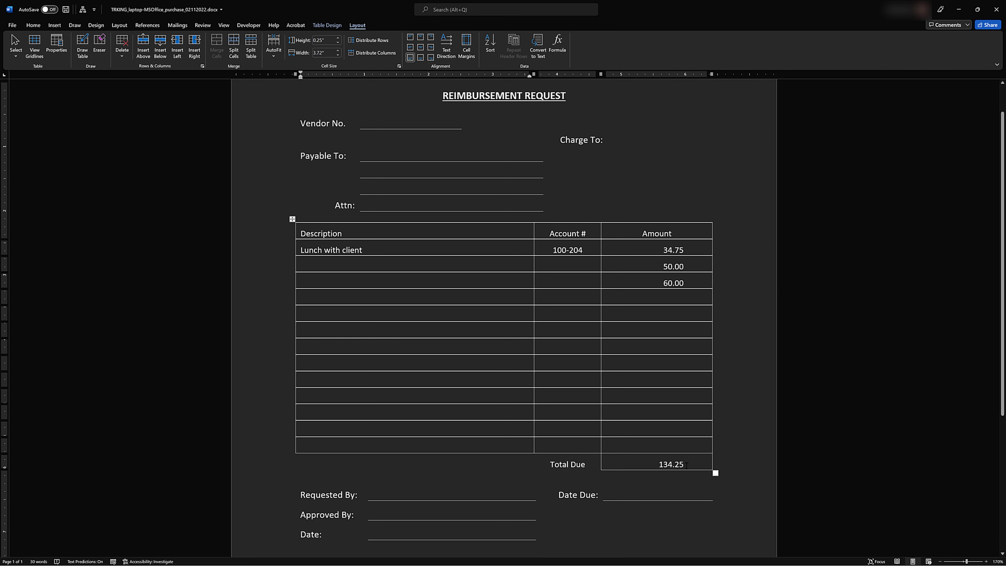
# Delete the 134.25 total so the Total Due cell is empty.
pyautogui.moveTo(688, 464); pyautogui.dragTo(645, 463)
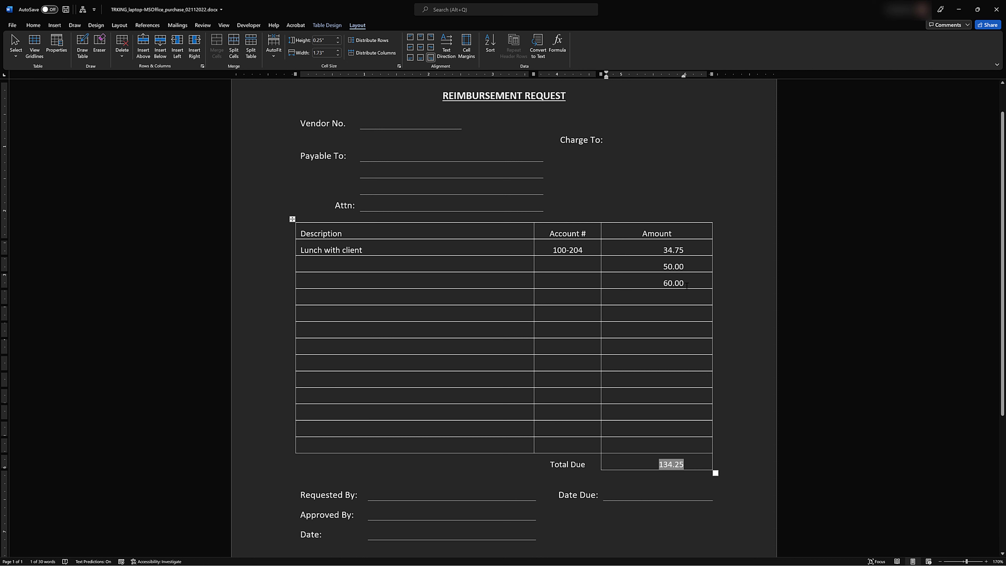
pyautogui.click(671, 463)
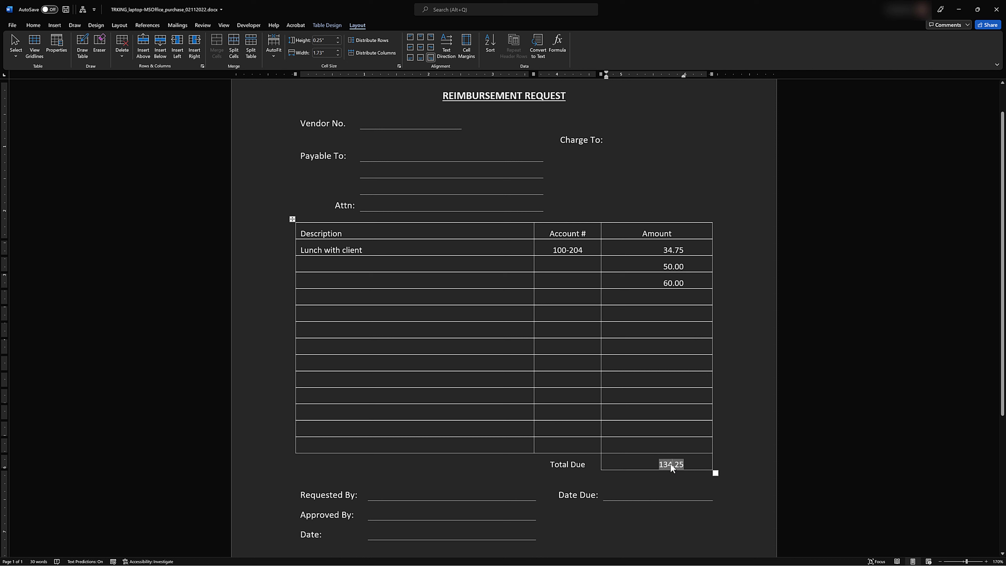
pyautogui.click(685, 463)
pyautogui.click(664, 464)
pyautogui.press('Delete')
pyautogui.press('Delete')
pyautogui.press('Delete')
pyautogui.press('Delete')
pyautogui.press('Delete')
pyautogui.moveTo(687, 466); pyautogui.dragTo(655, 466)
pyautogui.press('Delete')
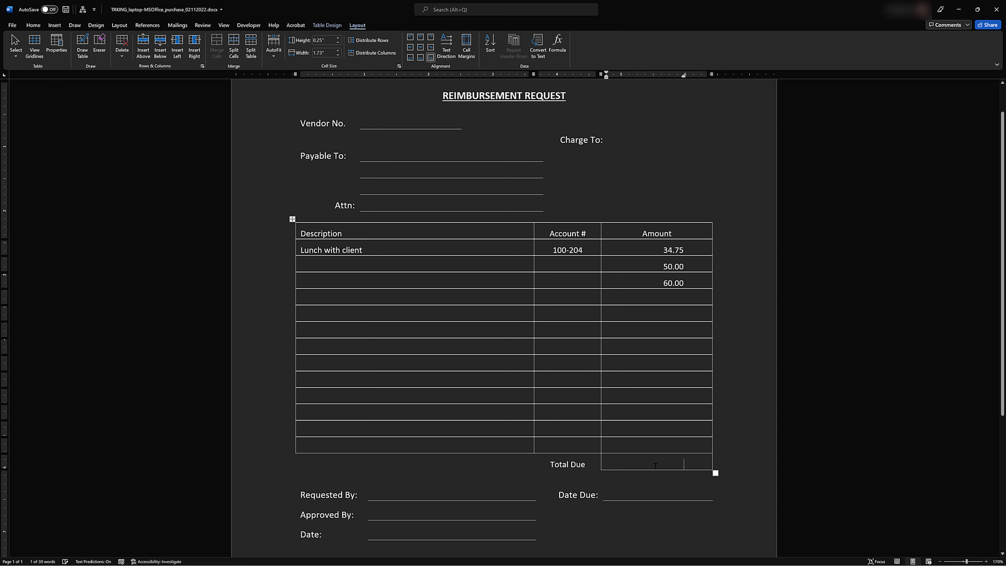
# Delete 60.00, 50.00, 34.75, account 100-204 and 'Lunch with client' from the expense table.
pyautogui.doubleClick(688, 282)
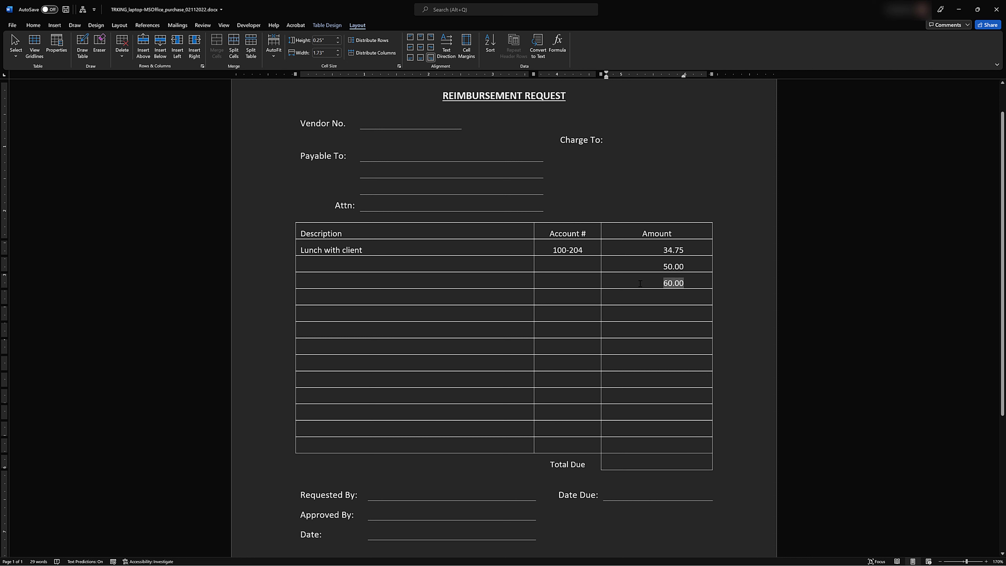
pyautogui.press('Delete')
pyautogui.press('Left')
pyautogui.hotkey('shift', 'Tab')
pyautogui.hotkey('shift', 'Tab')
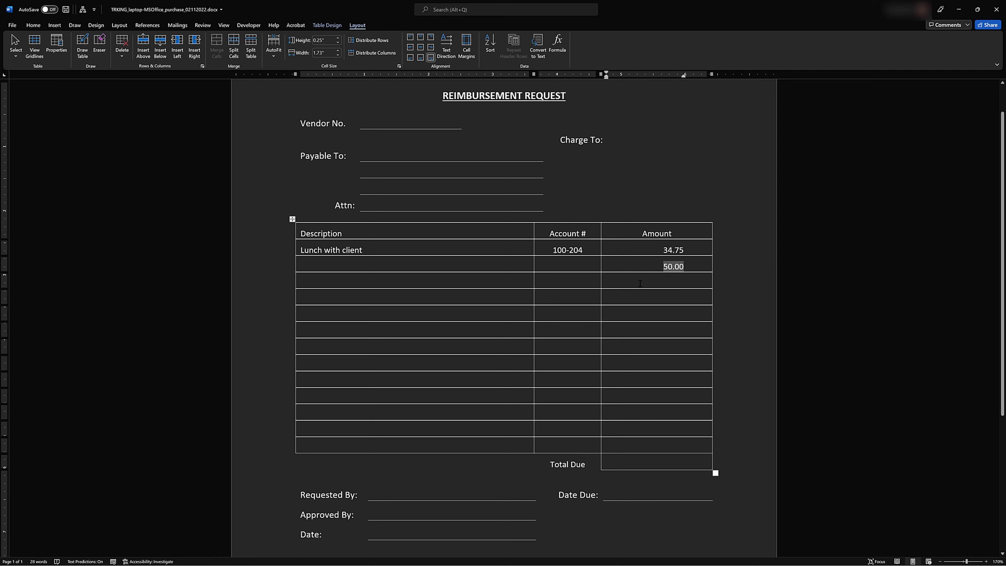
pyautogui.press('Delete')
pyautogui.hotkey('shift', 'Tab')
pyautogui.hotkey('shift', 'Tab')
pyautogui.hotkey('shift', 'Tab')
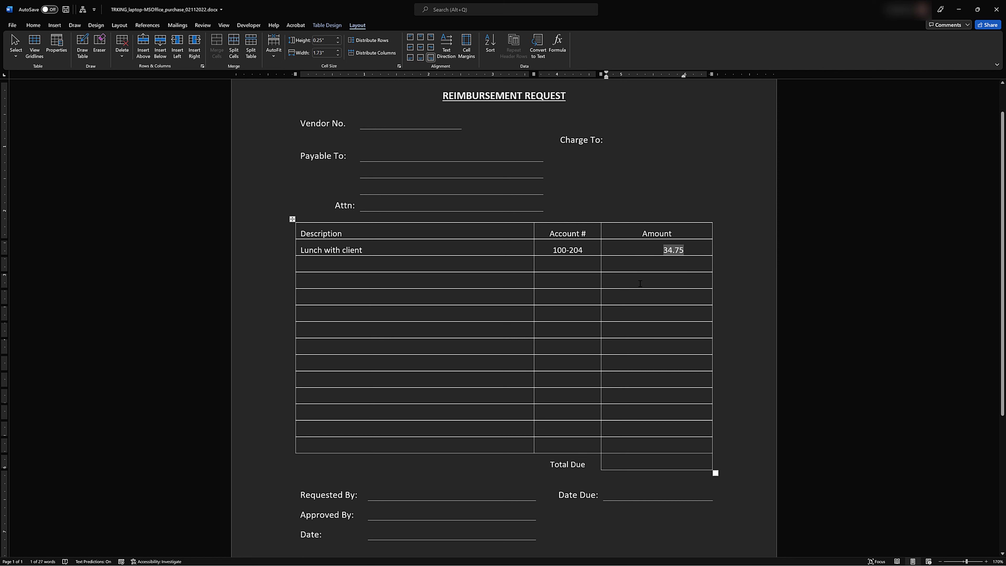
pyautogui.press('Delete')
pyautogui.hotkey('shift', 'Tab')
pyautogui.press('Delete')
pyautogui.hotkey('shift', 'Tab')
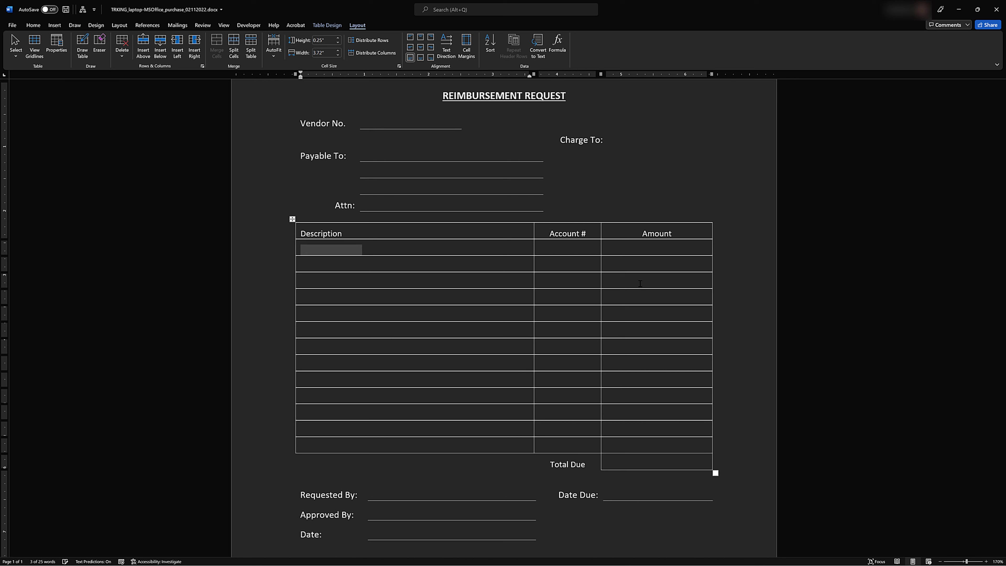
pyautogui.press('Delete')
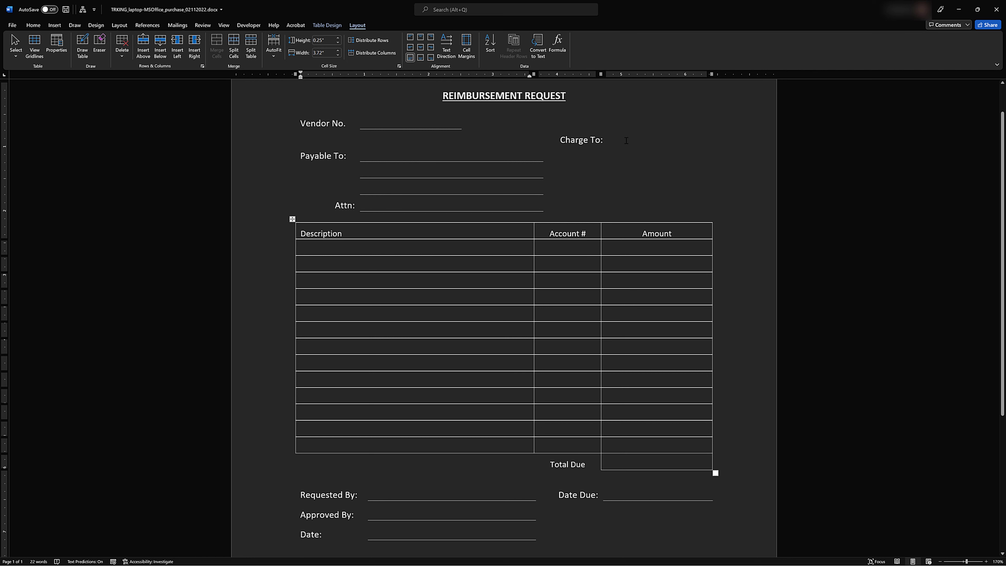
# Place the cursor in the first Description cell and show the Developer ribbon.
pyautogui.click(636, 139)
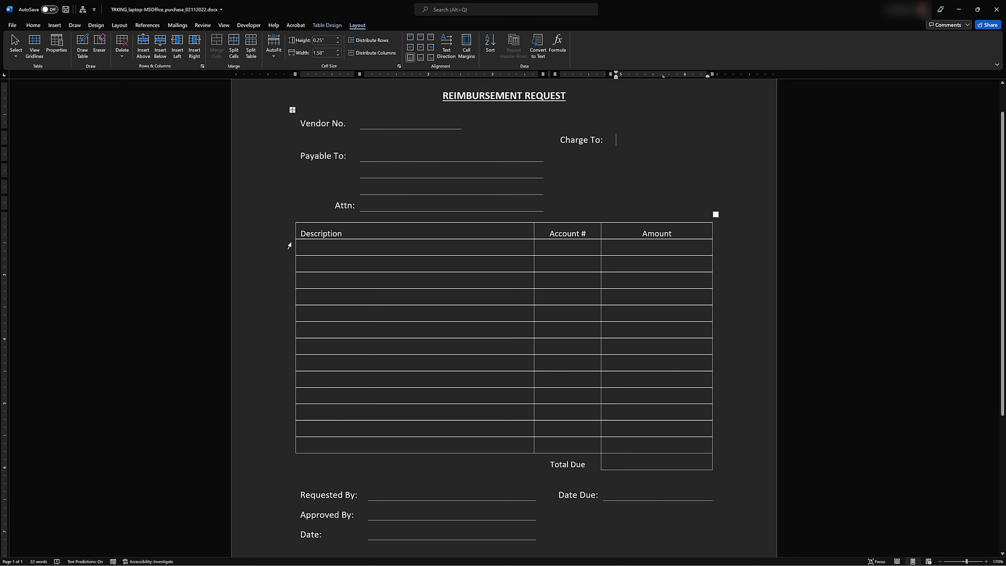
pyautogui.click(329, 250)
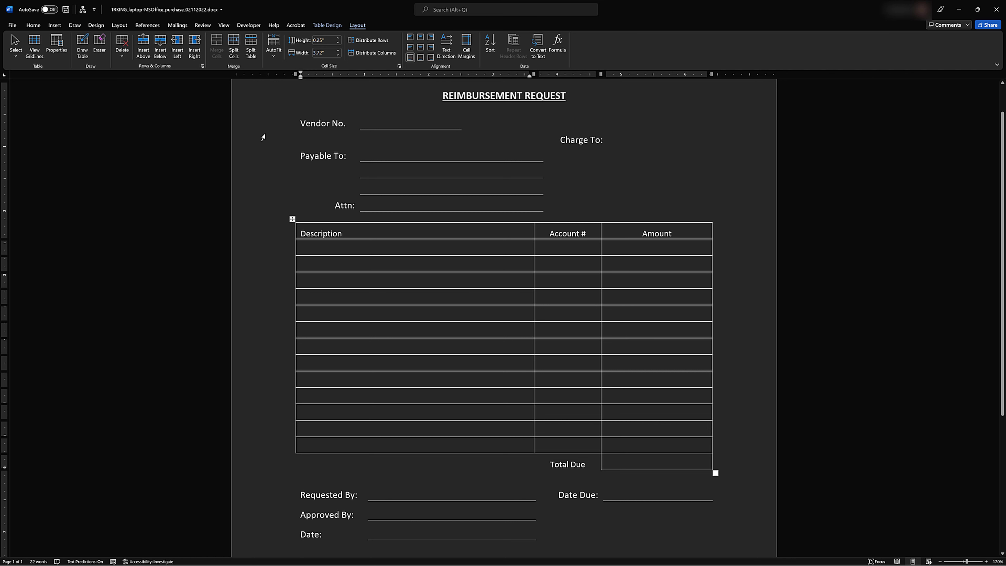
pyautogui.click(248, 25)
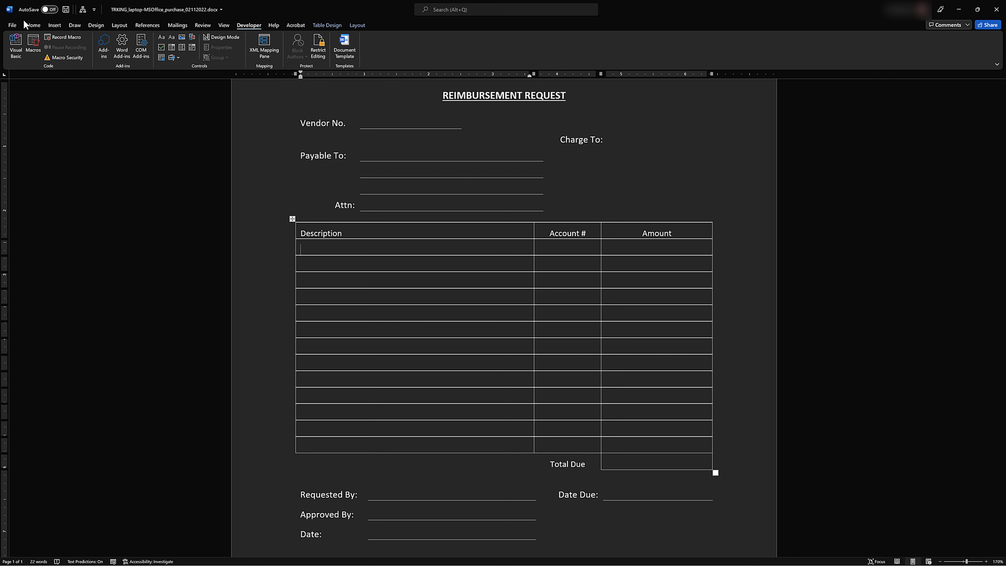
pyautogui.click(11, 25)
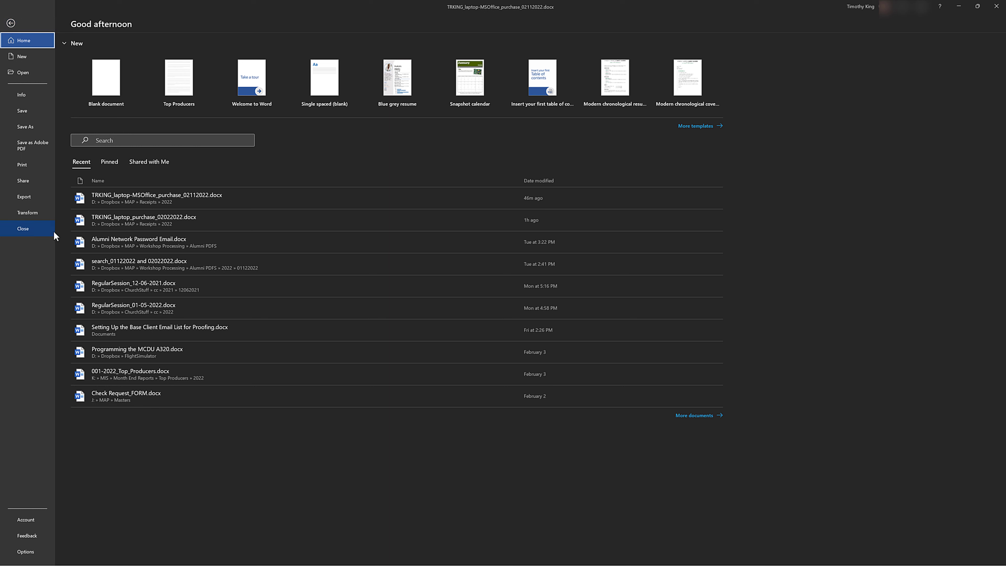
pyautogui.click(11, 23)
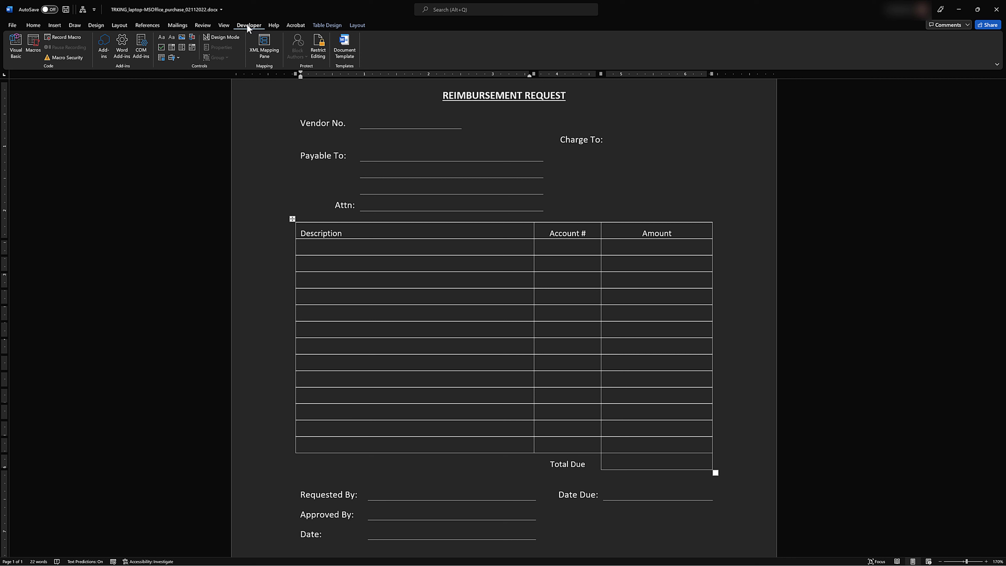
# Put the cursor on the Vendor No. line and open the Legacy Forms gallery.
pyautogui.click(384, 122)
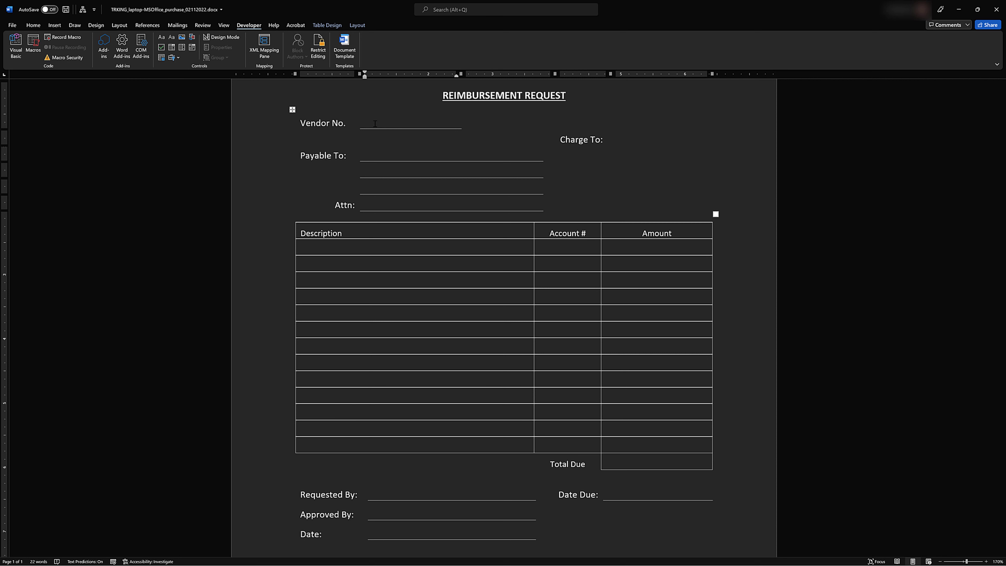
pyautogui.click(406, 533)
pyautogui.click(382, 123)
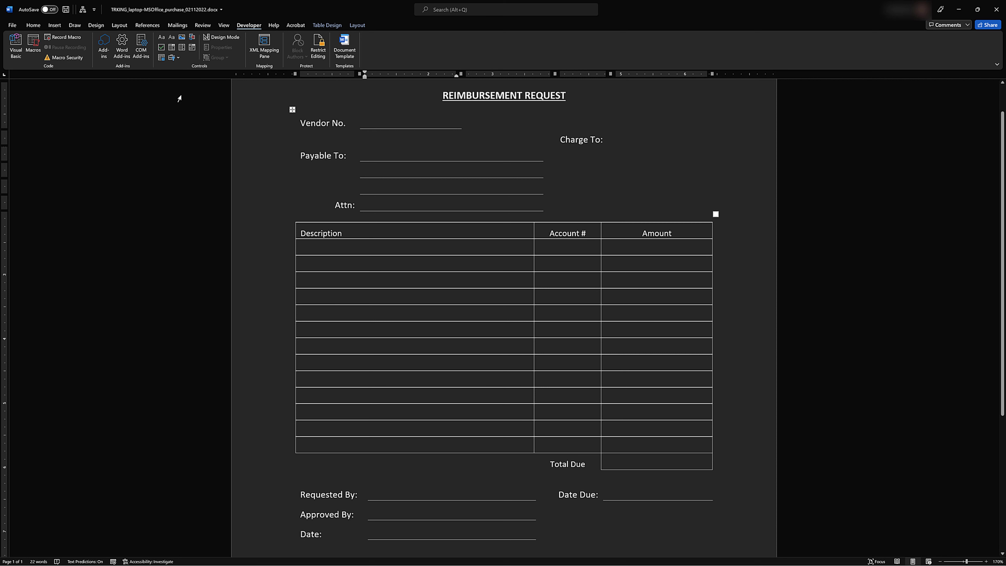
pyautogui.click(178, 58)
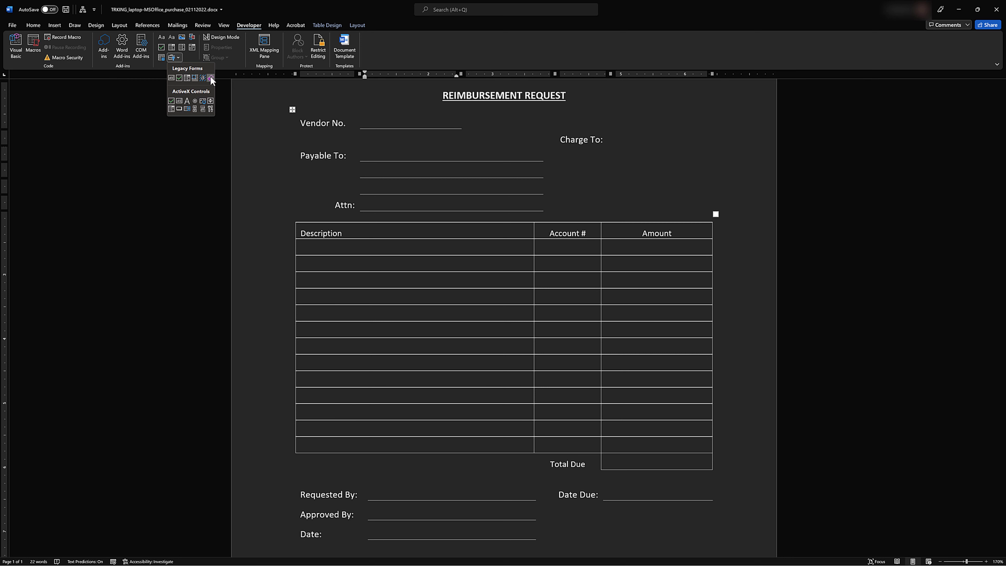
# Insert a Text Form Field after Vendor No. and select it.
pyautogui.click(172, 79)
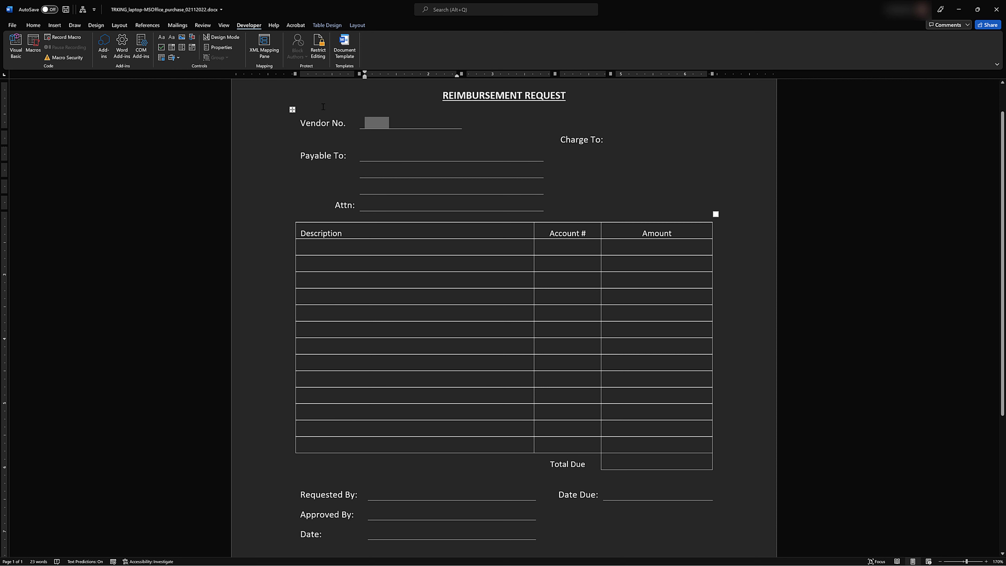
pyautogui.click(377, 123)
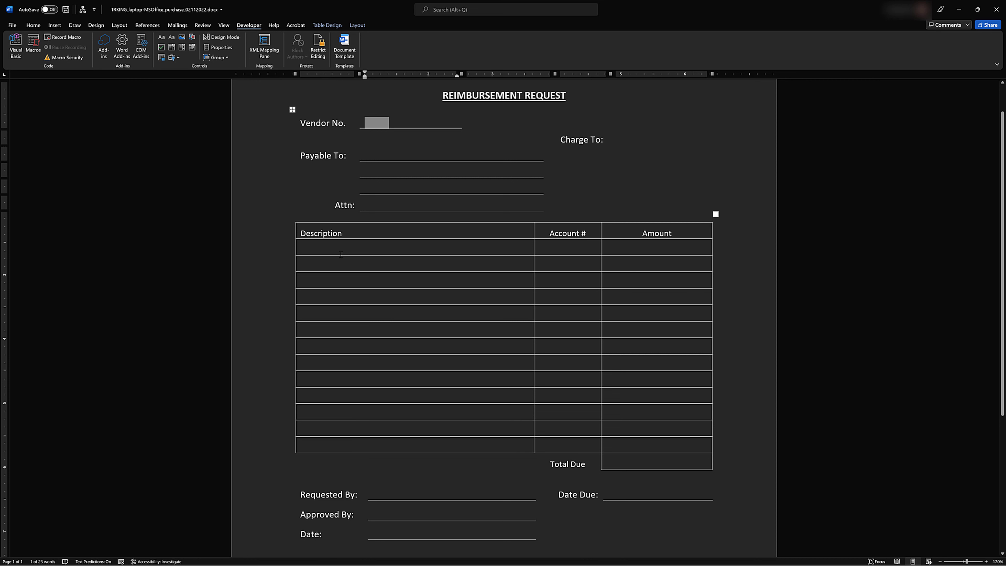
# Paste the form field beside Payable To, its two address lines, and Charge To.
pyautogui.click(374, 154)
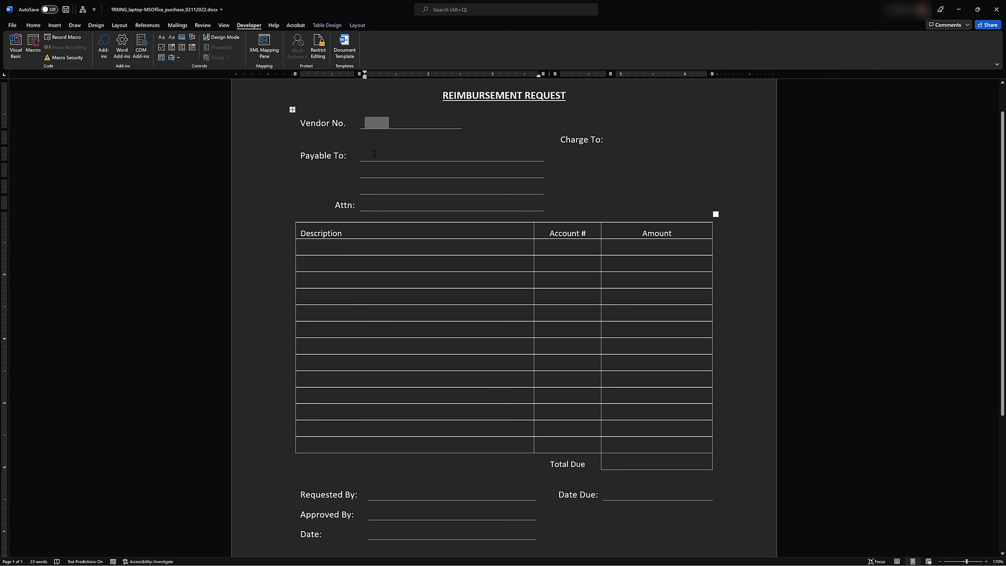
pyautogui.hotkey('ctrl', 'v')
pyautogui.click(373, 168)
pyautogui.hotkey('ctrl', 'v')
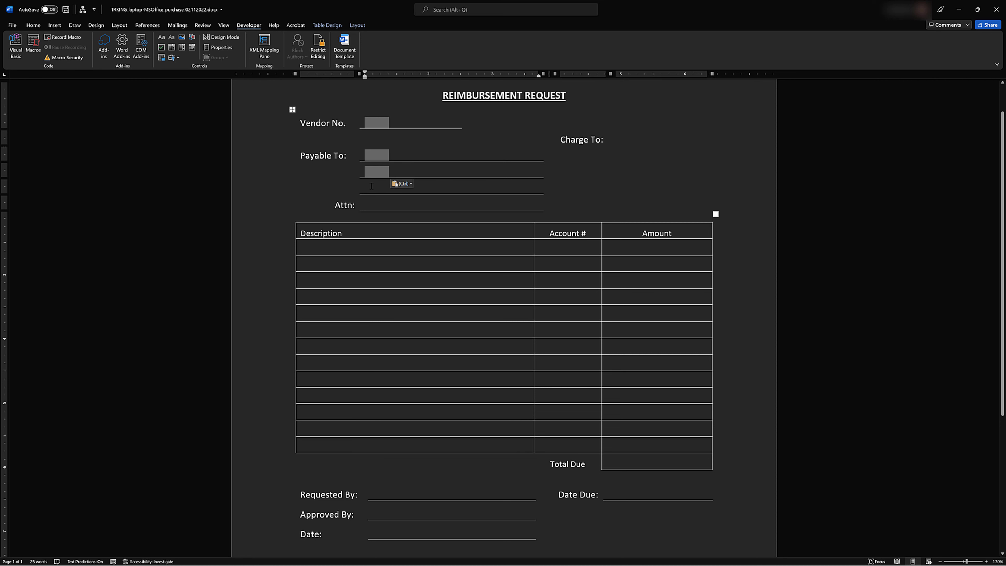
pyautogui.click(371, 186)
pyautogui.hotkey('ctrl', 'v')
pyautogui.hotkey('ctrl', 'v')
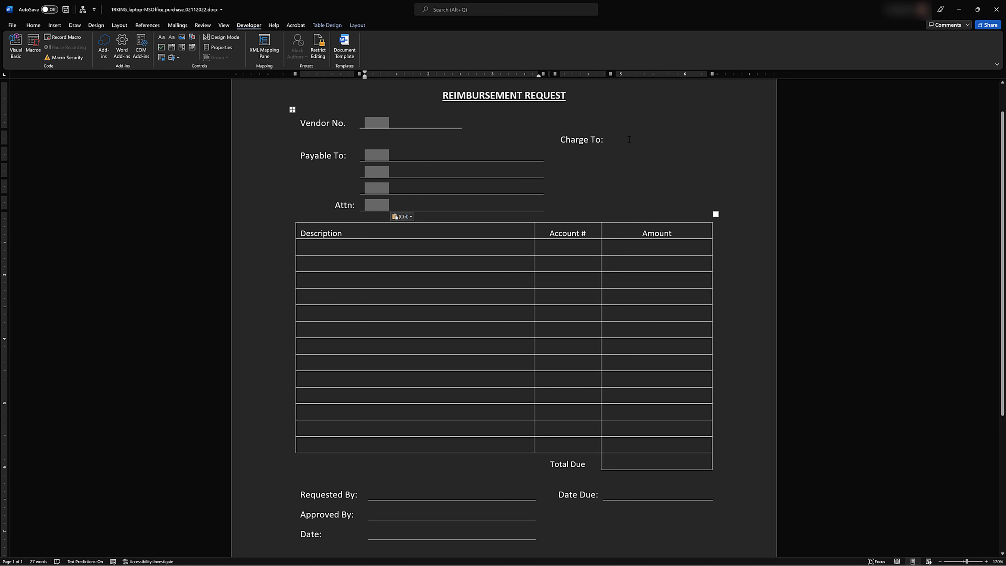
pyautogui.click(629, 140)
pyautogui.hotkey('ctrl', 'v')
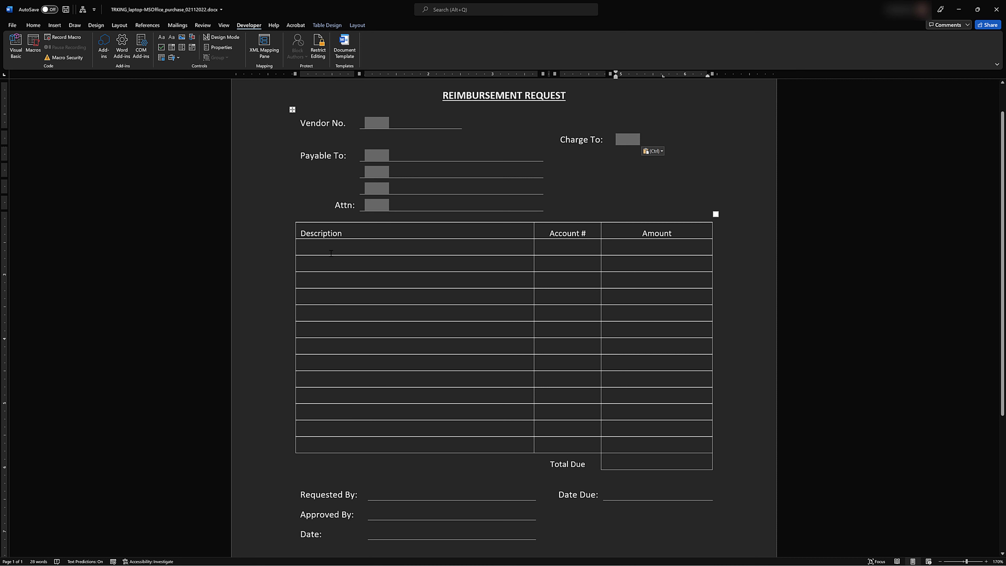
# Paste a form field into Description cells one through seven.
pyautogui.click(323, 249)
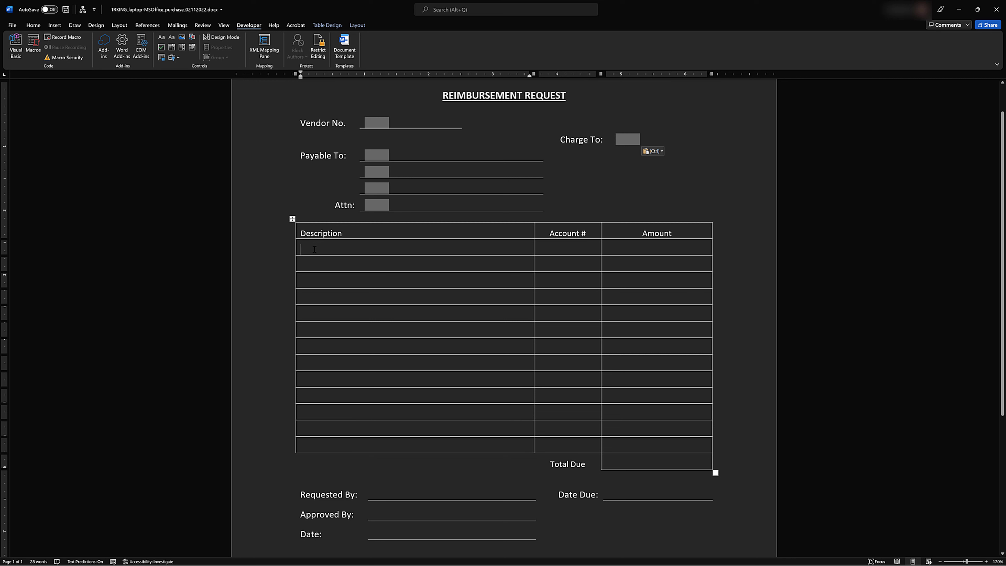
pyautogui.hotkey('ctrl', 'v')
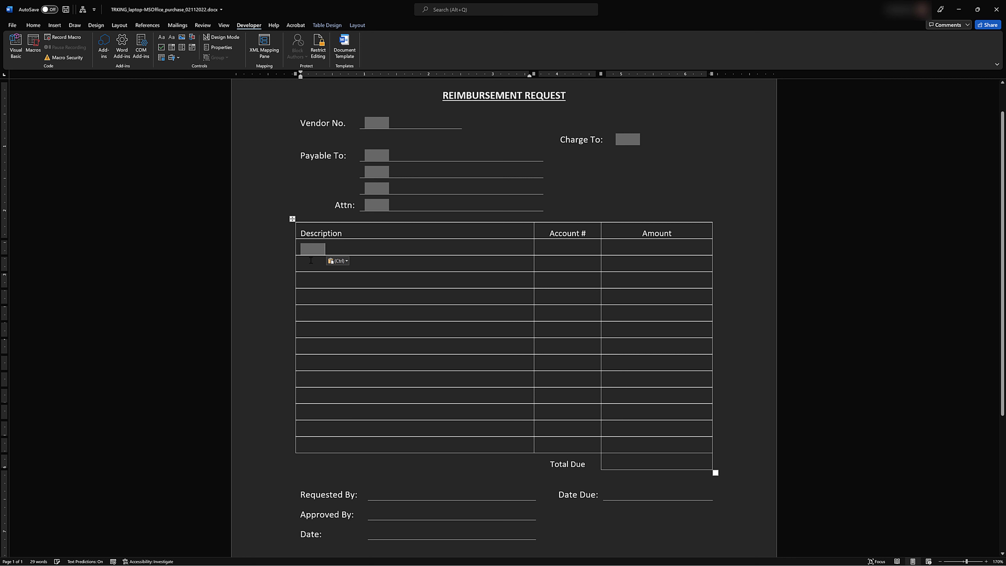
pyautogui.click(311, 266)
pyautogui.hotkey('ctrl', 'v')
pyautogui.click(313, 284)
pyautogui.hotkey('ctrl', 'v')
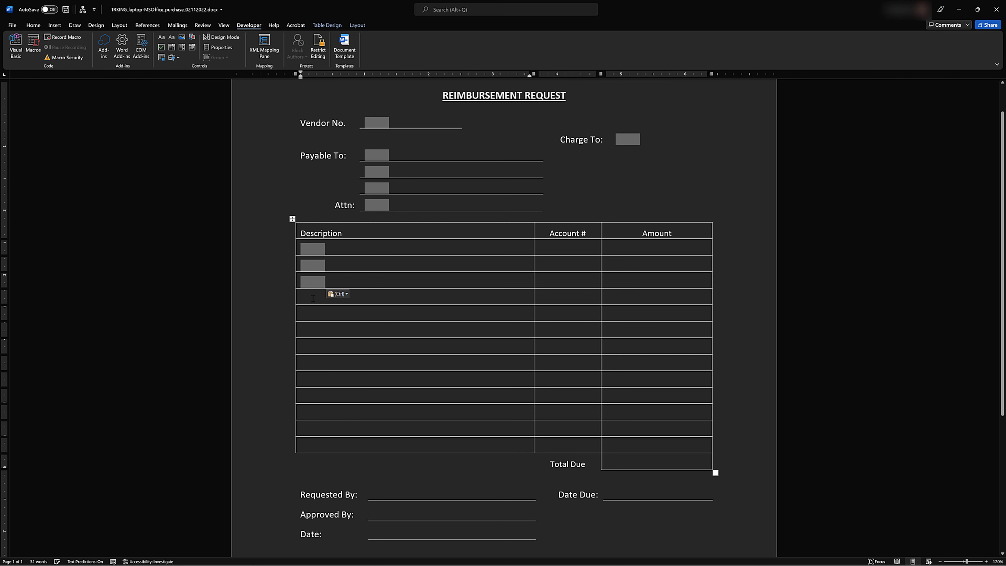
pyautogui.click(313, 297)
pyautogui.hotkey('ctrl', 'v')
pyautogui.click(314, 315)
pyautogui.hotkey('ctrl', 'v')
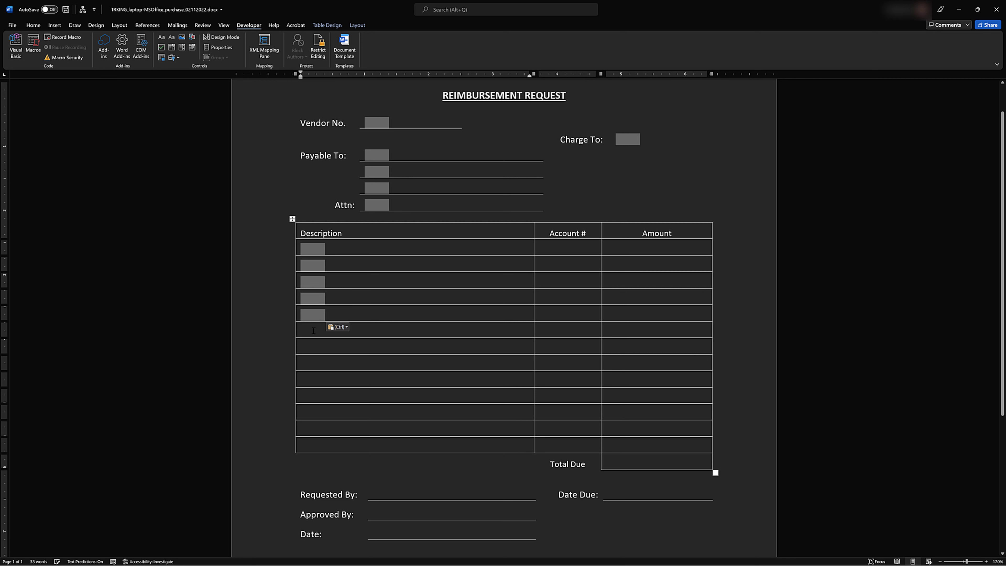
pyautogui.click(313, 330)
pyautogui.hotkey('ctrl', 'v')
pyautogui.click(312, 347)
pyautogui.hotkey('ctrl', 'v')
# Paste a form field into the remaining Description cells, rows eight through thirteen.
pyautogui.click(314, 363)
pyautogui.hotkey('ctrl', 'v')
pyautogui.click(314, 383)
pyautogui.hotkey('ctrl', 'v')
pyautogui.click(314, 398)
pyautogui.hotkey('ctrl', 'v')
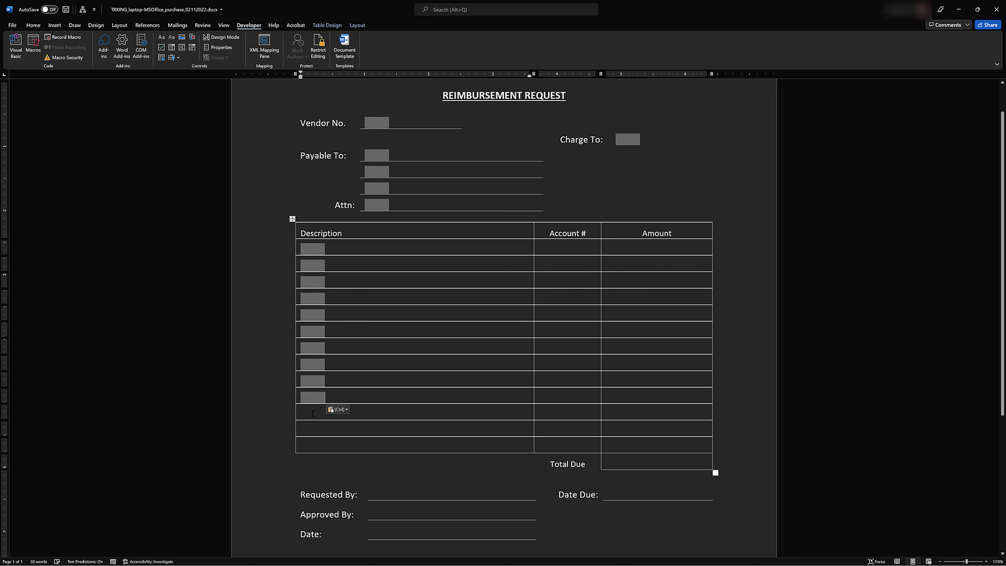
pyautogui.click(313, 414)
pyautogui.hotkey('ctrl', 'v')
pyautogui.click(311, 429)
pyautogui.hotkey('ctrl', 'v')
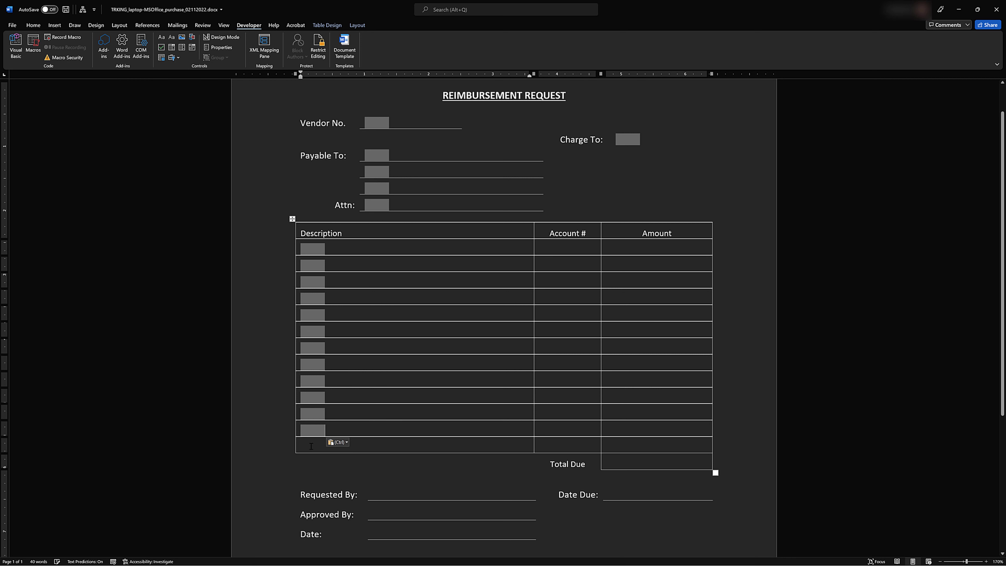
pyautogui.click(311, 446)
pyautogui.hotkey('ctrl', 'v')
# Paste a form field into the Account # and Amount cells of rows one to four.
pyautogui.click(575, 246)
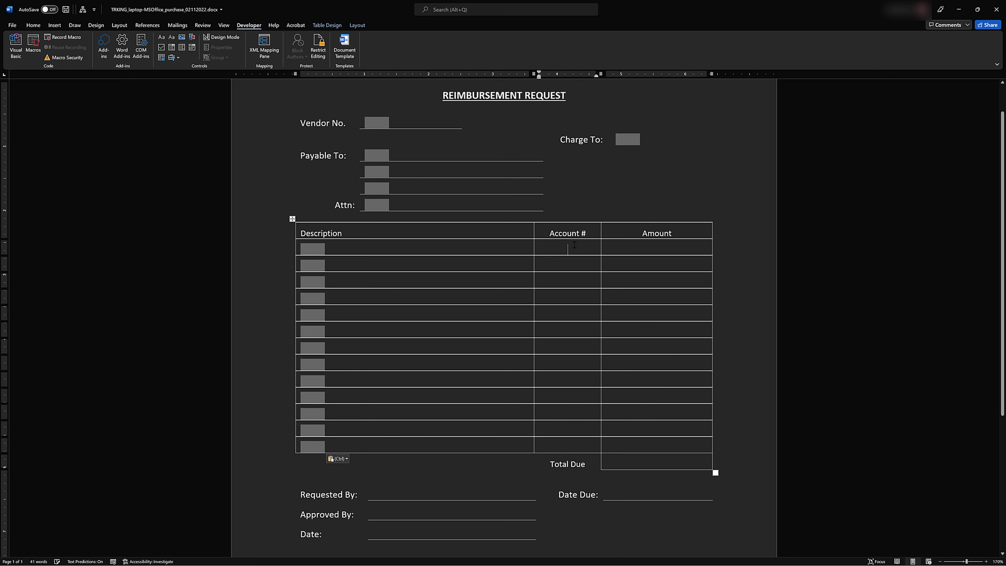
pyautogui.hotkey('ctrl', 'v')
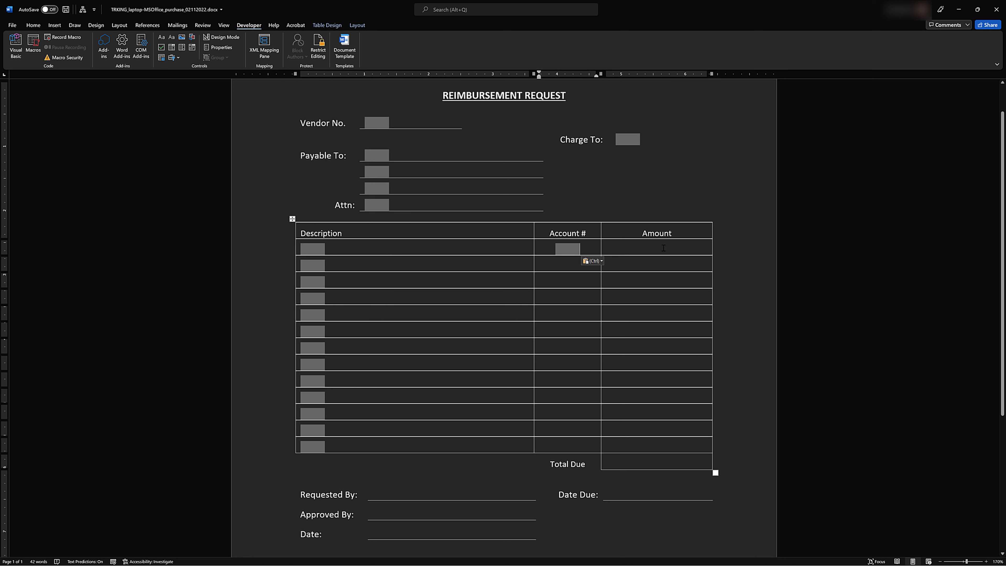
pyautogui.click(663, 247)
pyautogui.hotkey('ctrl', 'v')
pyautogui.click(576, 266)
pyautogui.hotkey('ctrl', 'v')
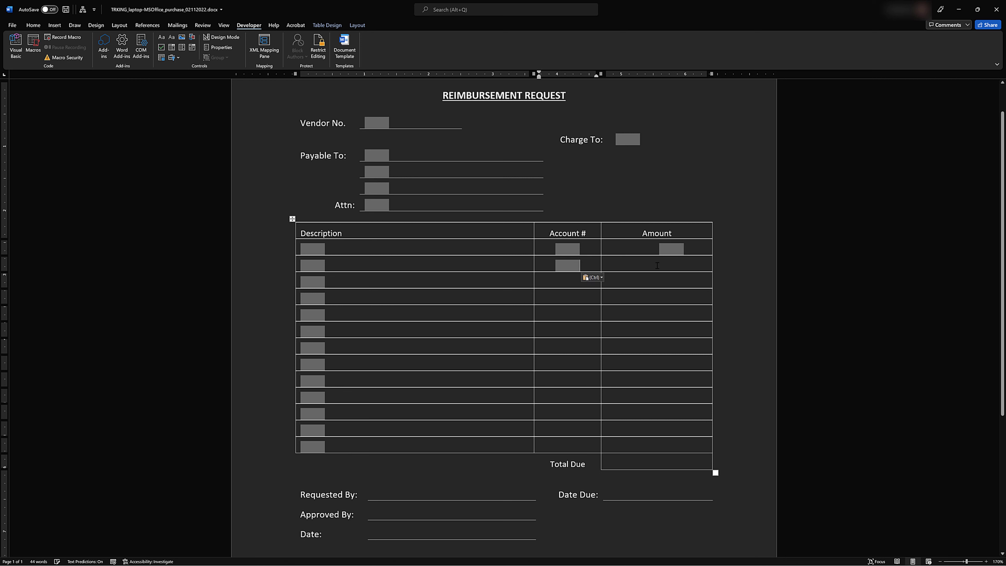
pyautogui.click(656, 266)
pyautogui.hotkey('ctrl', 'v')
pyautogui.click(573, 280)
pyautogui.hotkey('ctrl', 'v')
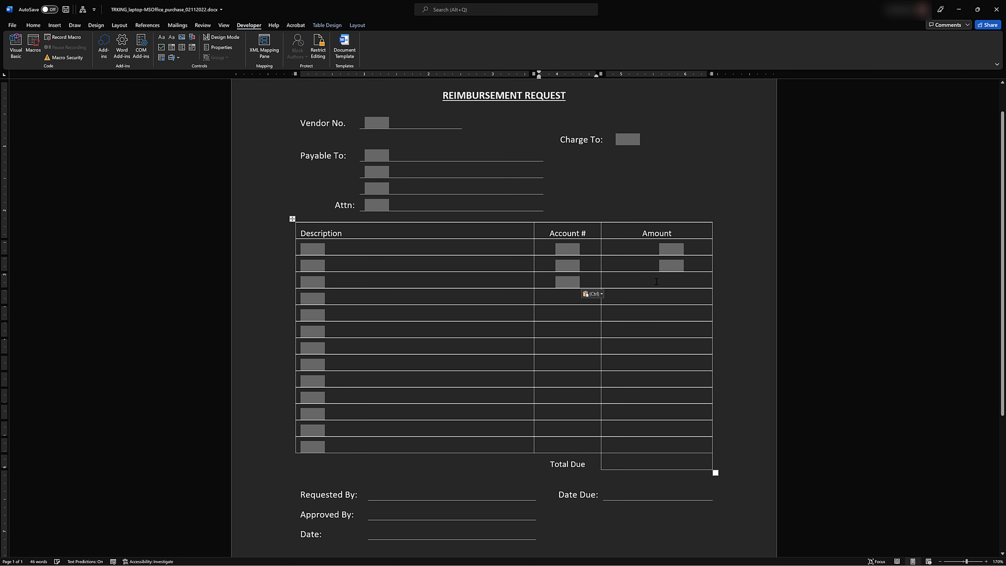
pyautogui.click(656, 281)
pyautogui.hotkey('ctrl', 'v')
pyautogui.click(574, 300)
pyautogui.hotkey('ctrl', 'v')
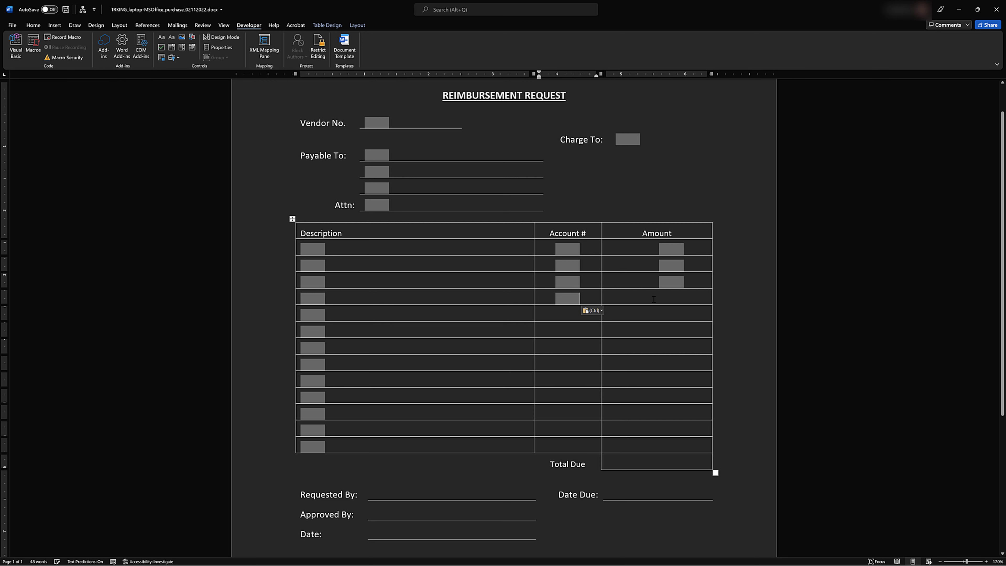
pyautogui.press('Tab')
pyautogui.hotkey('ctrl', 'v')
# Paste a form field into the Account # and Amount cells of rows five to nine.
pyautogui.click(567, 316)
pyautogui.hotkey('ctrl', 'v')
pyautogui.click(644, 314)
pyautogui.hotkey('ctrl', 'v')
pyautogui.click(565, 330)
pyautogui.hotkey('ctrl', 'v')
pyautogui.press('Tab')
pyautogui.hotkey('ctrl', 'v')
pyautogui.click(563, 349)
pyautogui.hotkey('ctrl', 'v')
pyautogui.click(667, 346)
pyautogui.hotkey('ctrl', 'v')
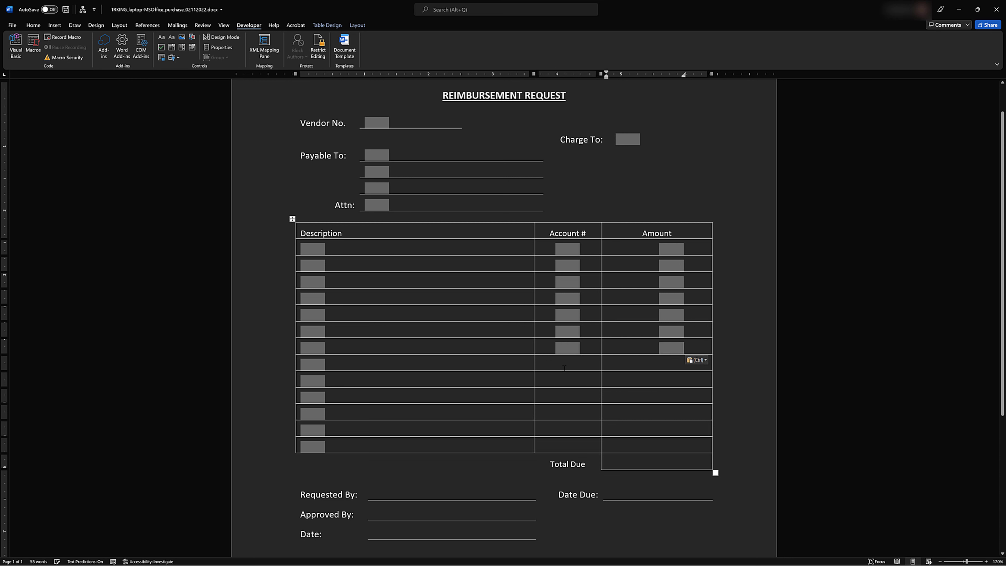
pyautogui.click(564, 365)
pyautogui.hotkey('ctrl', 'v')
pyautogui.click(666, 364)
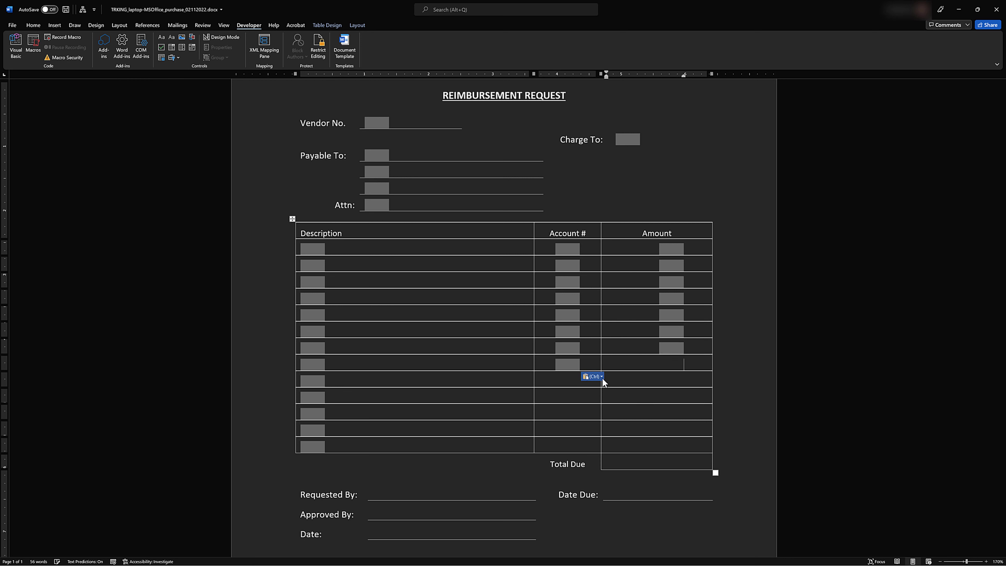
pyautogui.hotkey('ctrl', 'v')
pyautogui.click(566, 382)
pyautogui.hotkey('ctrl', 'v')
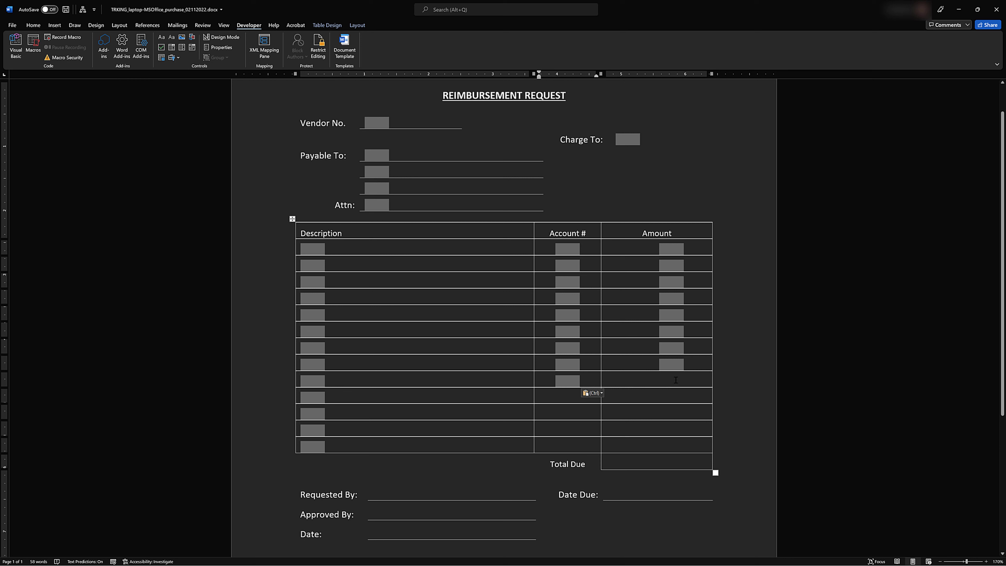
pyautogui.click(675, 380)
pyautogui.hotkey('ctrl', 'v')
# Paste a form field into Account # and Amount cells of rows ten to thirteen and Total Due.
pyautogui.click(568, 397)
pyautogui.hotkey('ctrl', 'v')
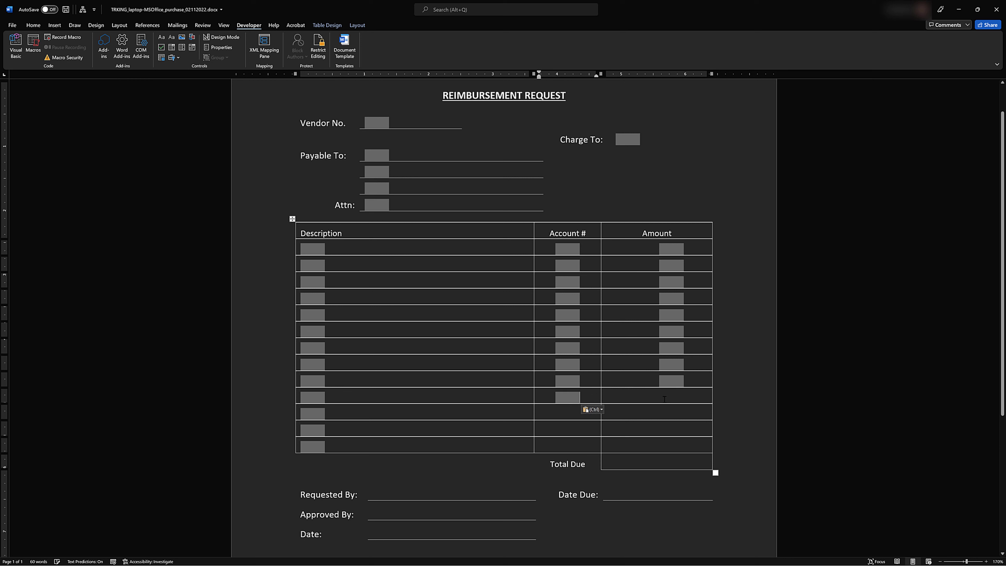
pyautogui.click(674, 395)
pyautogui.hotkey('ctrl', 'v')
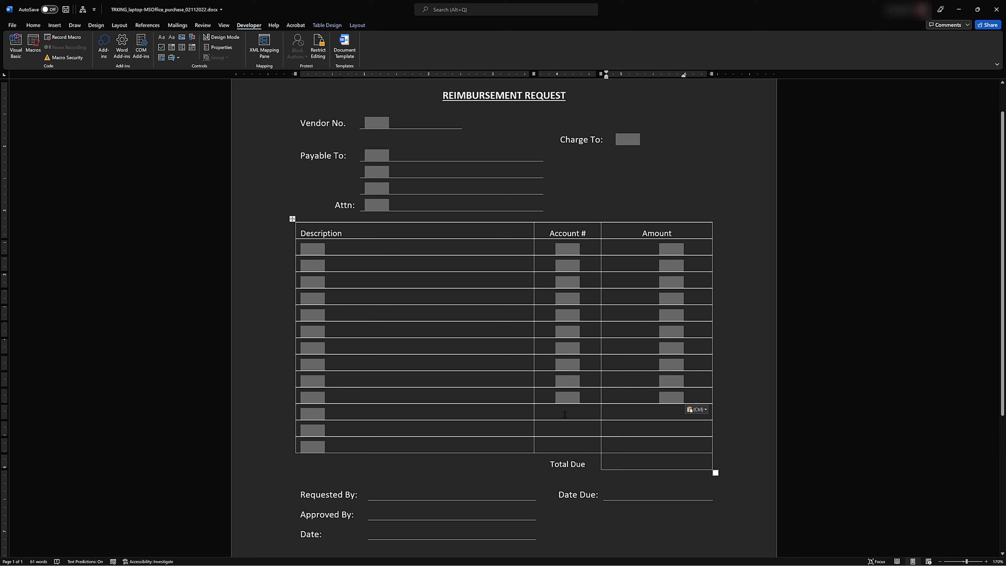
pyautogui.click(566, 414)
pyautogui.hotkey('ctrl', 'v')
pyautogui.click(678, 413)
pyautogui.hotkey('ctrl', 'v')
pyautogui.click(564, 431)
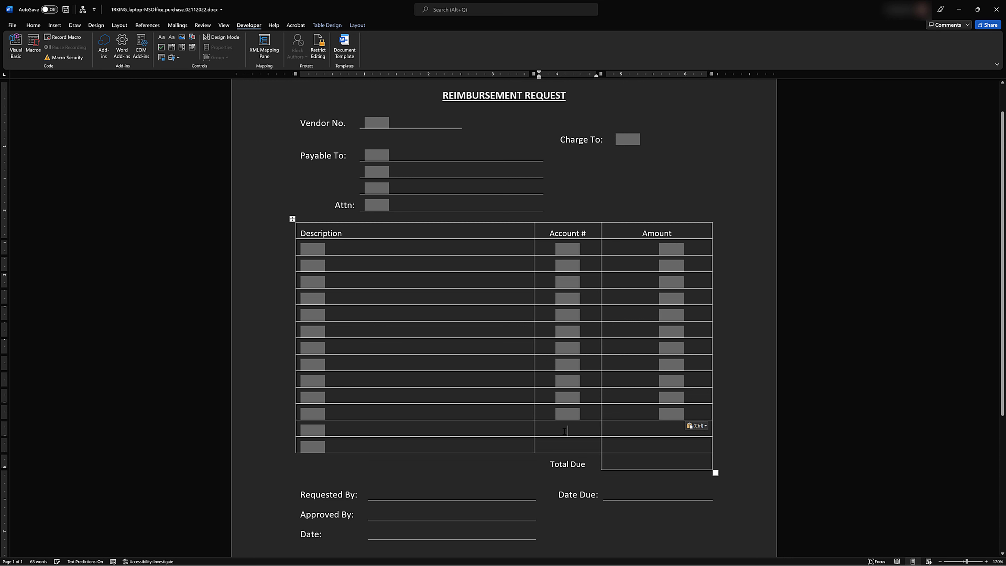
pyautogui.hotkey('ctrl', 'v')
pyautogui.click(672, 429)
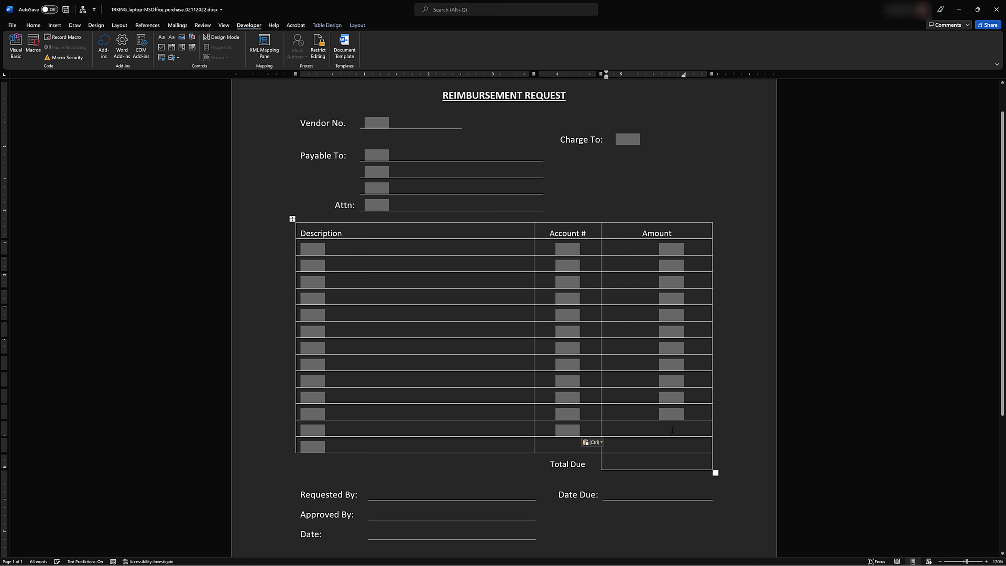
pyautogui.hotkey('ctrl', 'v')
pyautogui.click(561, 447)
pyautogui.hotkey('ctrl', 'v')
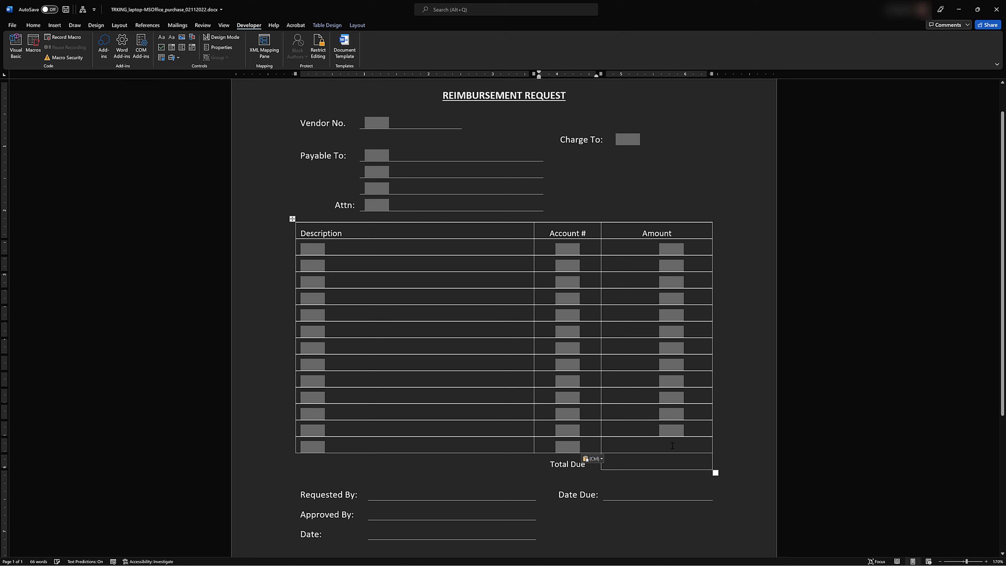
pyautogui.click(672, 446)
pyautogui.hotkey('ctrl', 'v')
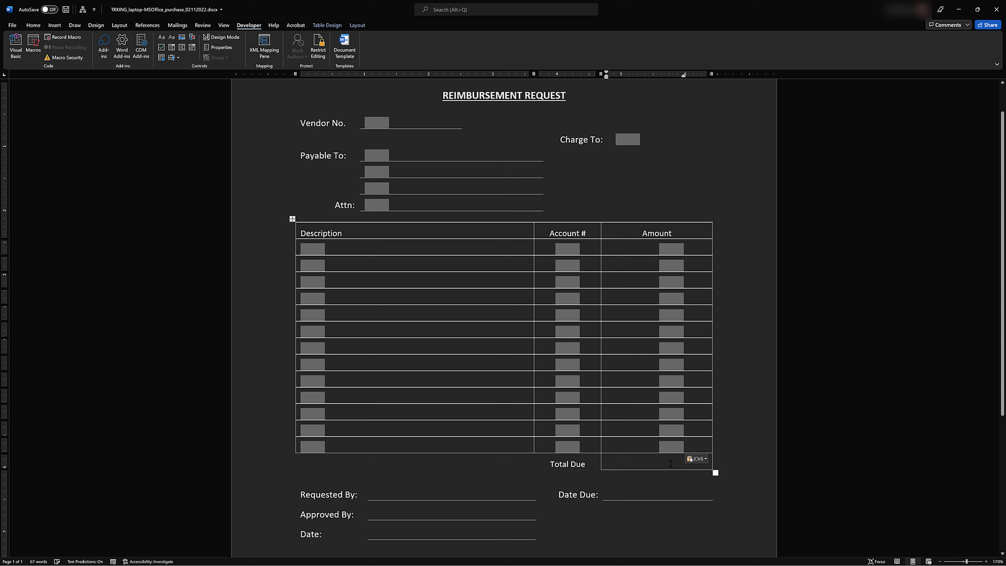
pyautogui.click(670, 463)
pyautogui.hotkey('ctrl', 'v')
# Paste the copied form field onto the Requested By, Approved By, Date and Date Due lines.
pyautogui.click(400, 492)
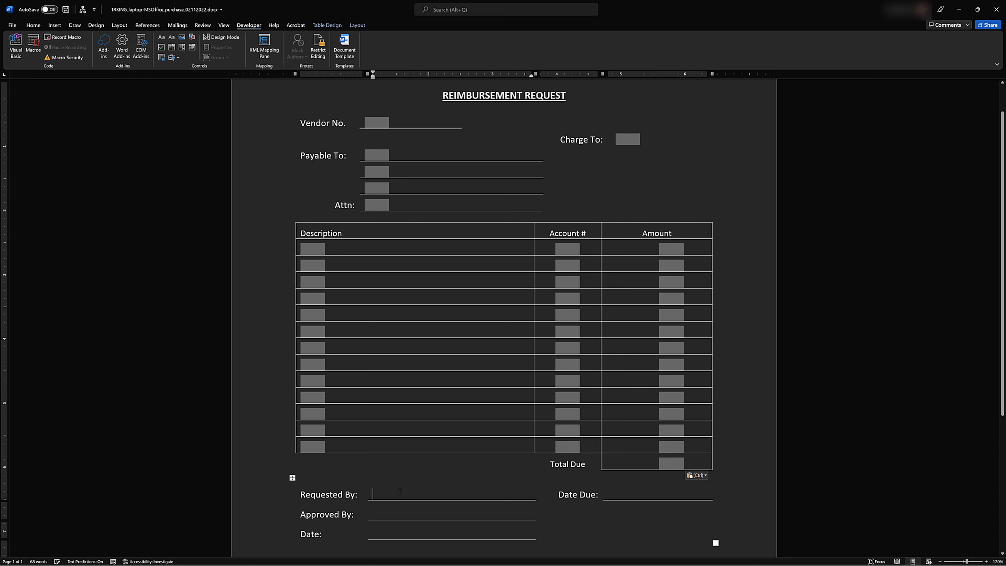
pyautogui.hotkey('ctrl', 'v')
pyautogui.click(386, 511)
pyautogui.hotkey('ctrl', 'v')
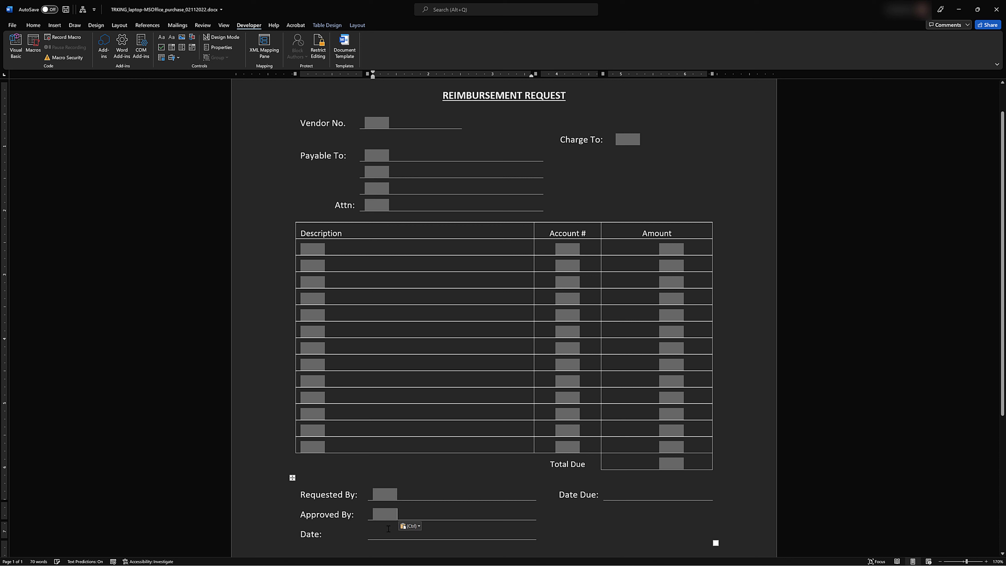
pyautogui.click(384, 533)
pyautogui.hotkey('ctrl', 'v')
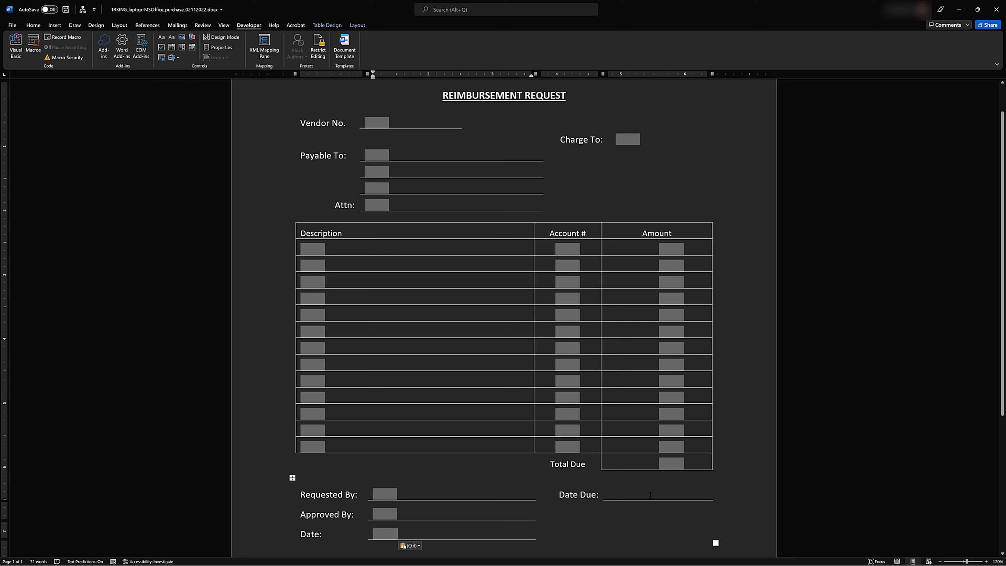
pyautogui.click(649, 495)
pyautogui.hotkey('ctrl', 'v')
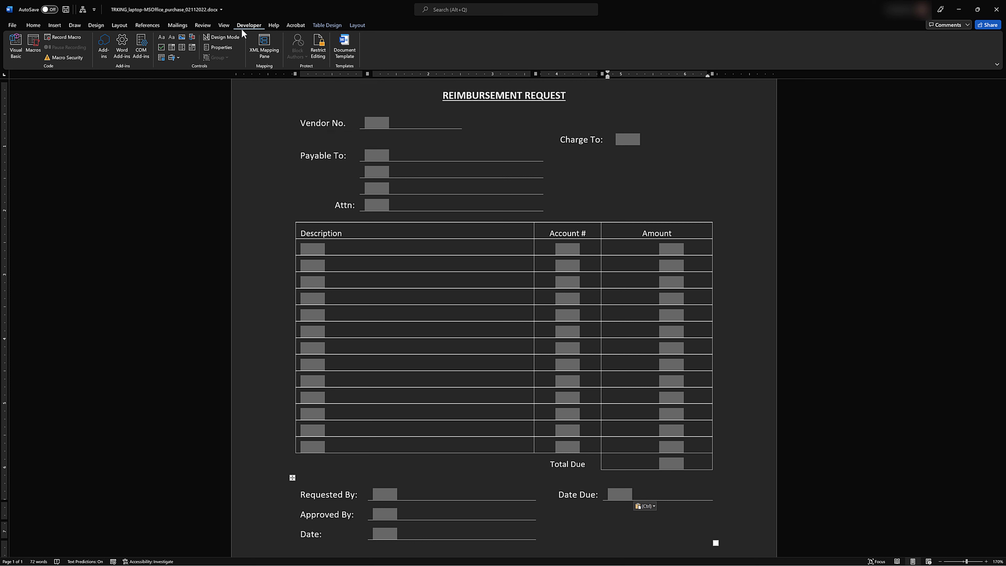
# Enforce filling-in-forms-only protection on the document, leaving the password blank.
pyautogui.click(319, 49)
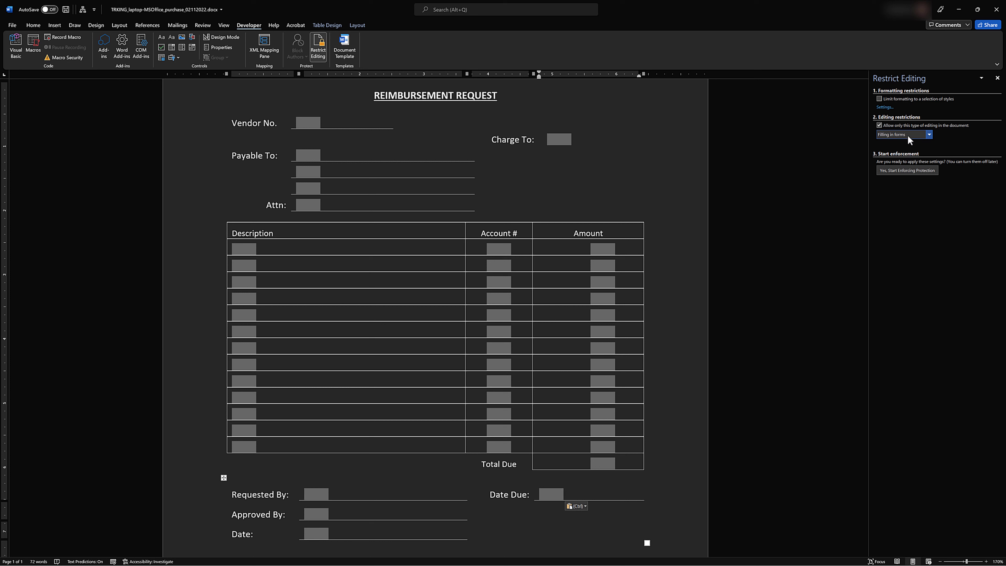
pyautogui.click(899, 170)
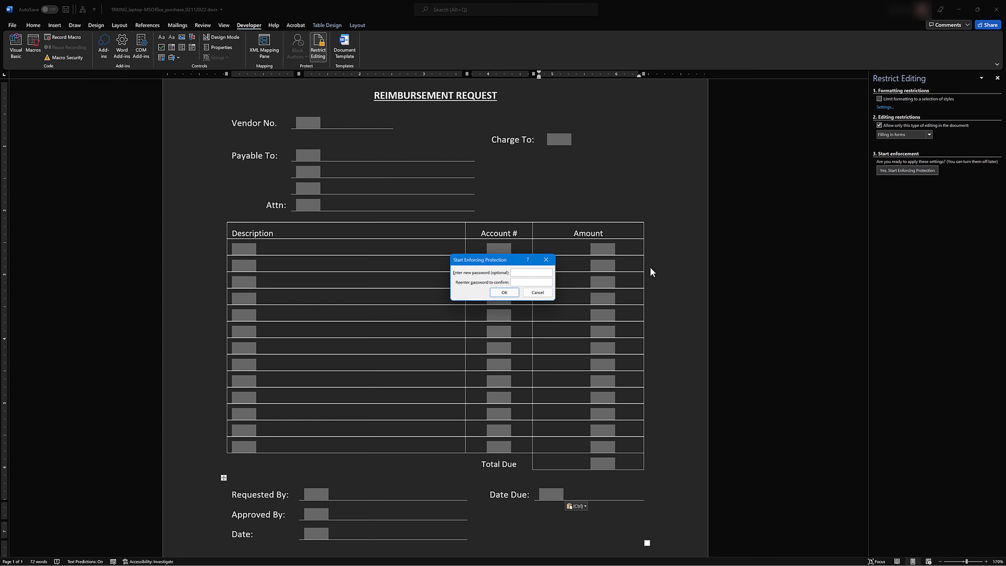
pyautogui.click(504, 293)
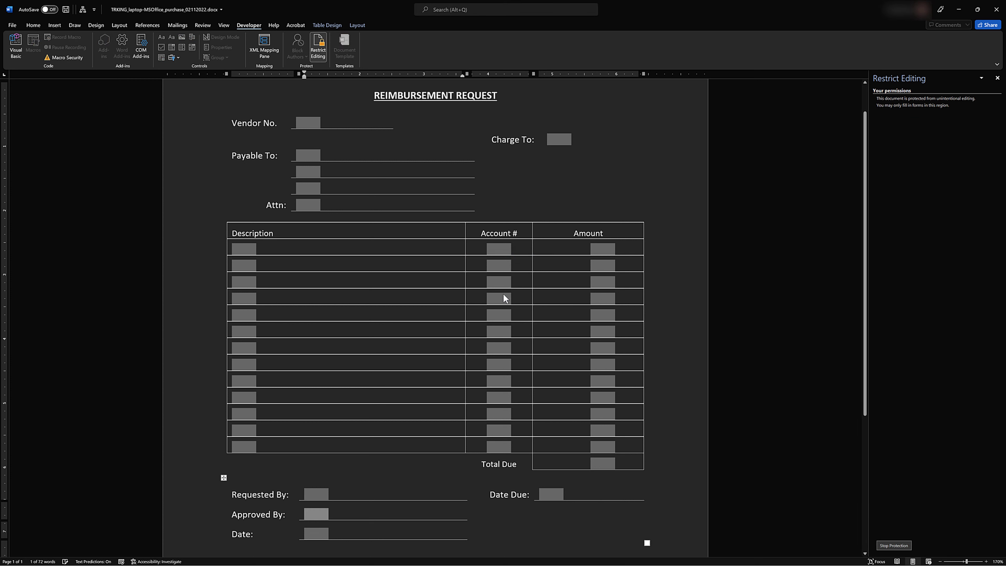
# Test the protected form by moving through the Vendor No., Payable To and Attn fields.
pyautogui.click(424, 96)
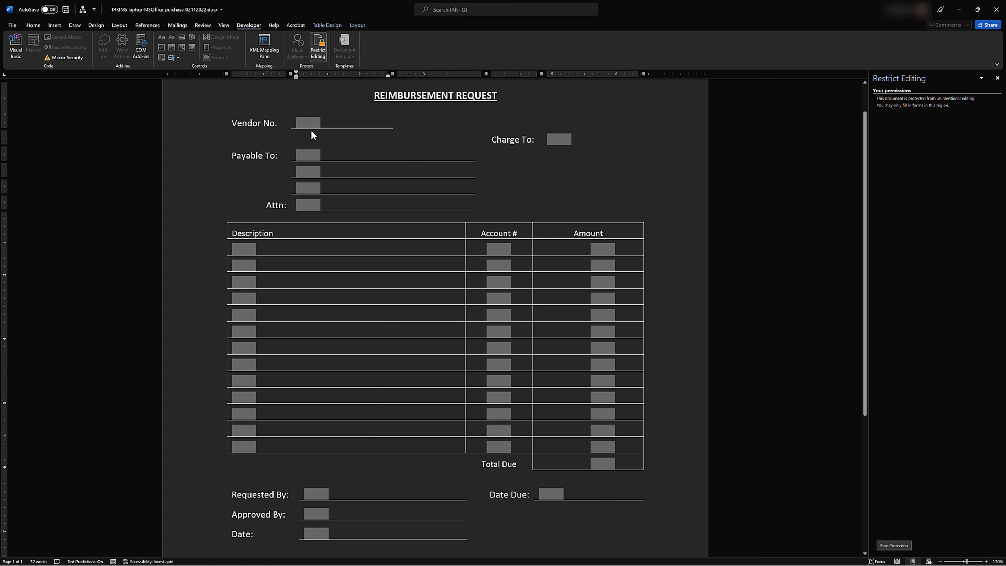
pyautogui.click(306, 124)
pyautogui.click(307, 156)
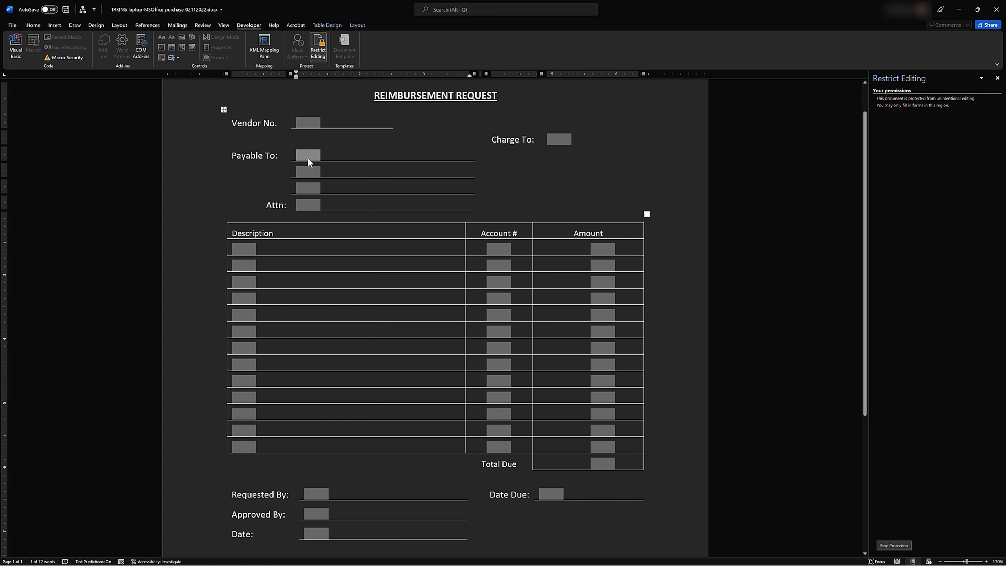
pyautogui.click(308, 171)
pyautogui.click(309, 188)
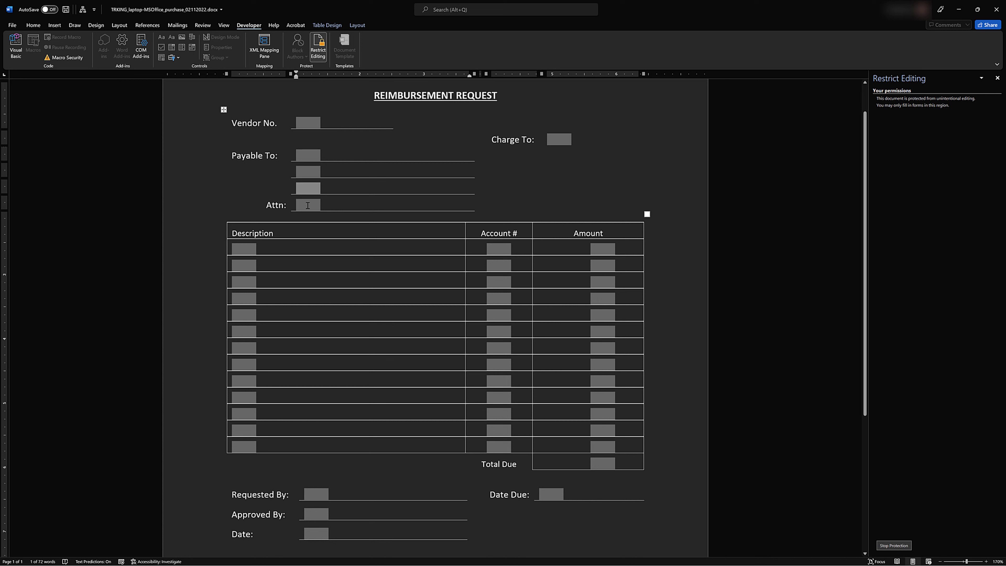
pyautogui.click(308, 205)
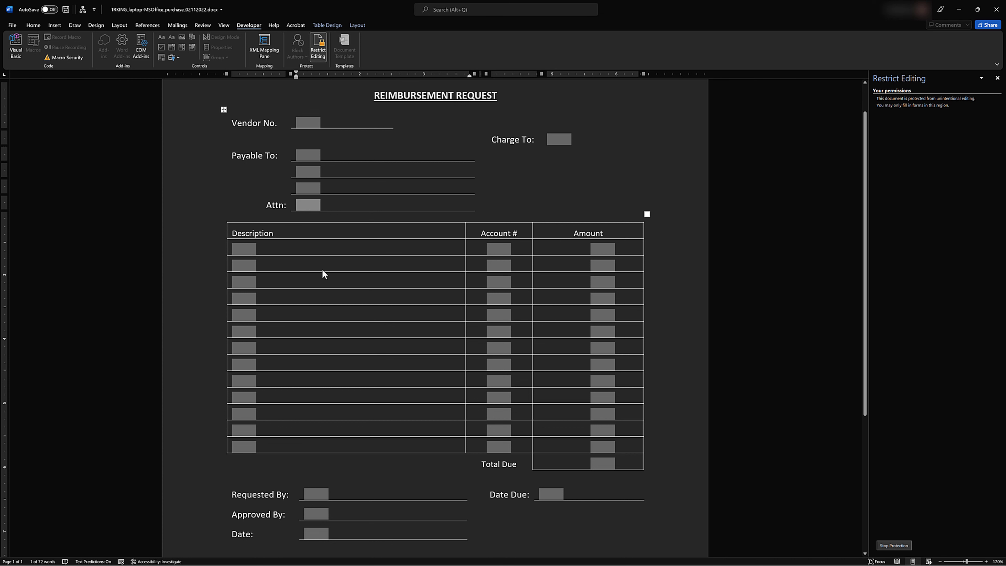
# Enter the first expense row: Laptop, account 100, amount 2500.
pyautogui.click(241, 248)
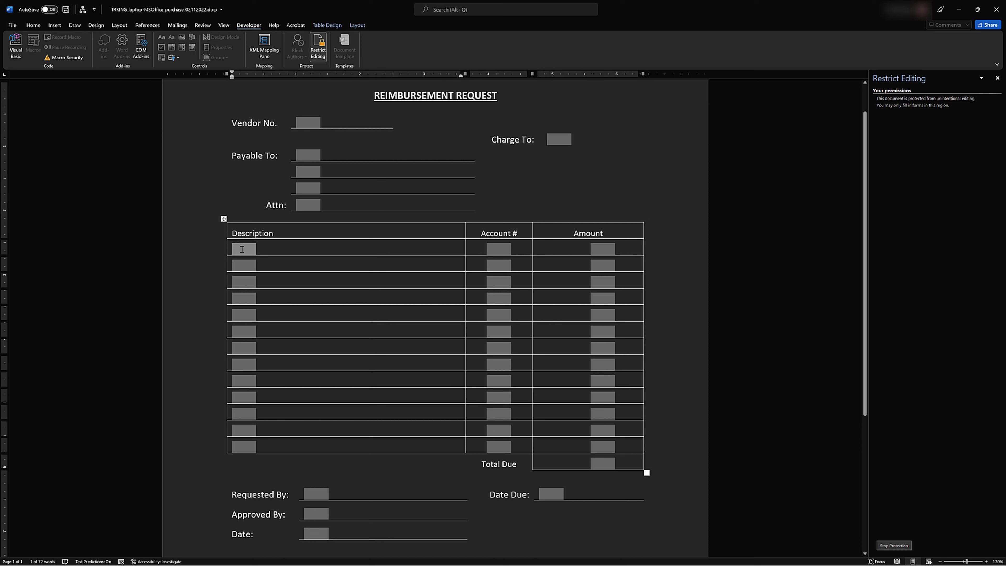
pyautogui.write('Laptop')
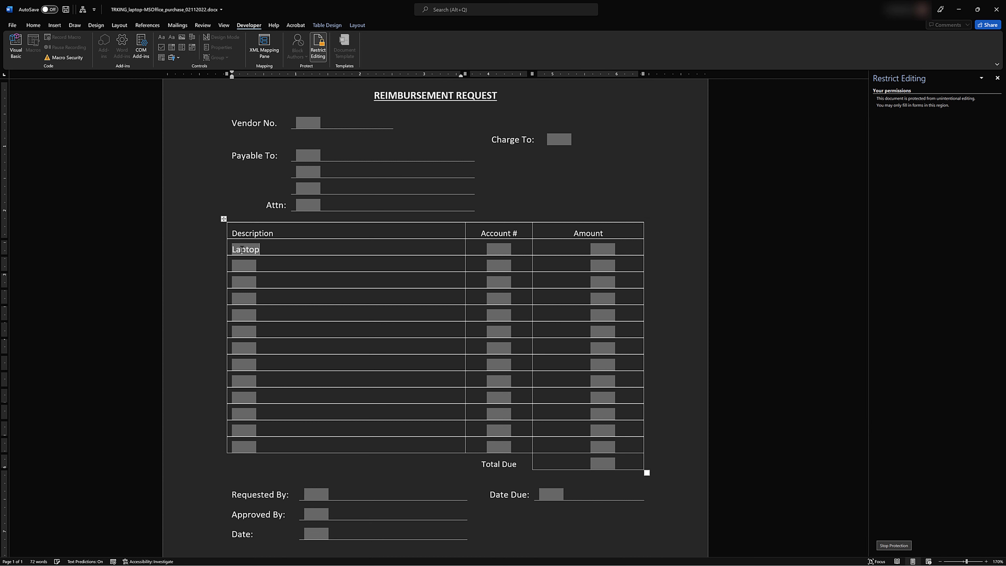
pyautogui.press('Tab')
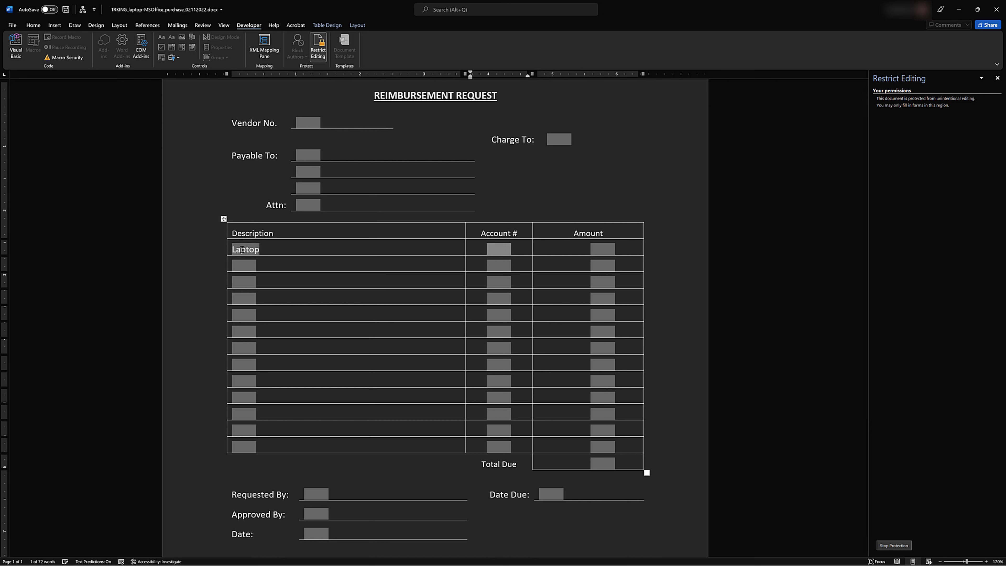
pyautogui.write('100')
pyautogui.press('Tab')
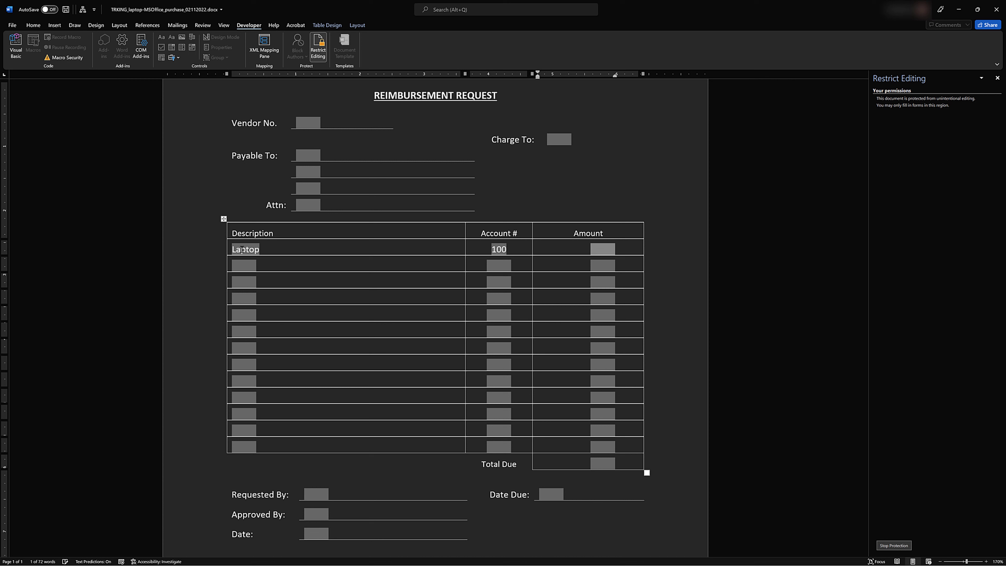
pyautogui.write('25')
pyautogui.write('00')
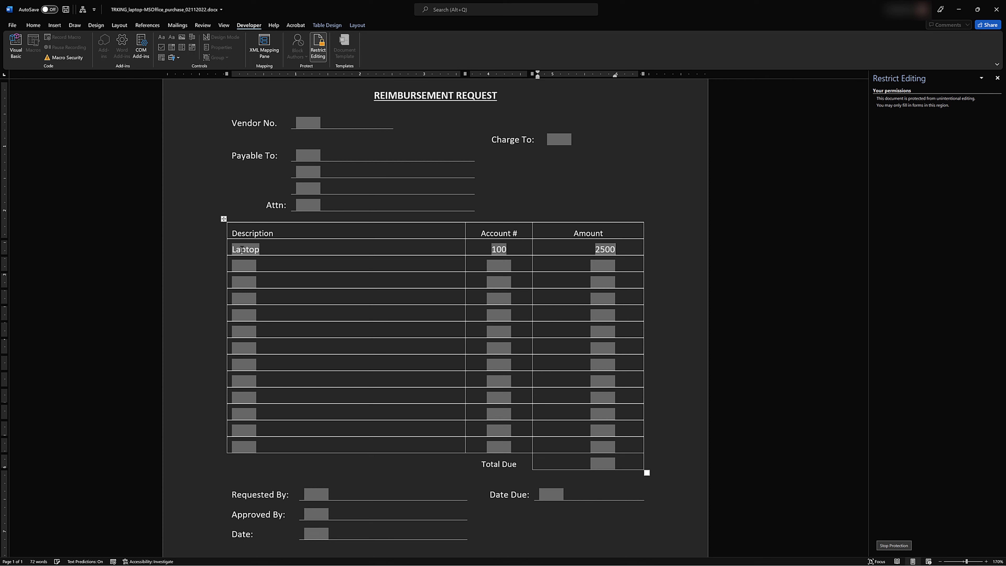
pyautogui.press('Tab')
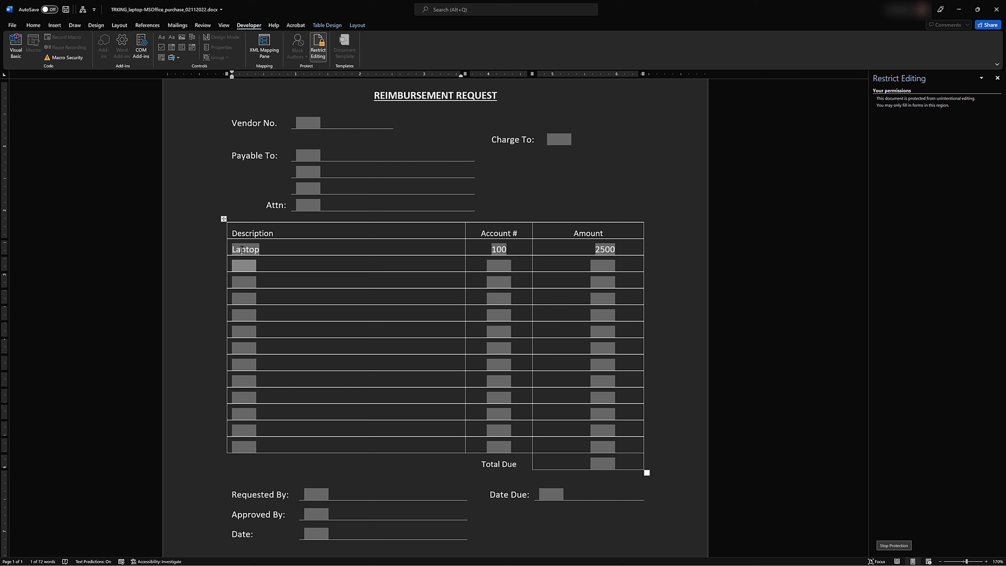
# Enter the second expense row: Monitor, account 100, amount 250.
pyautogui.write('Monitor')
pyautogui.press('Tab')
pyautogui.write('100')
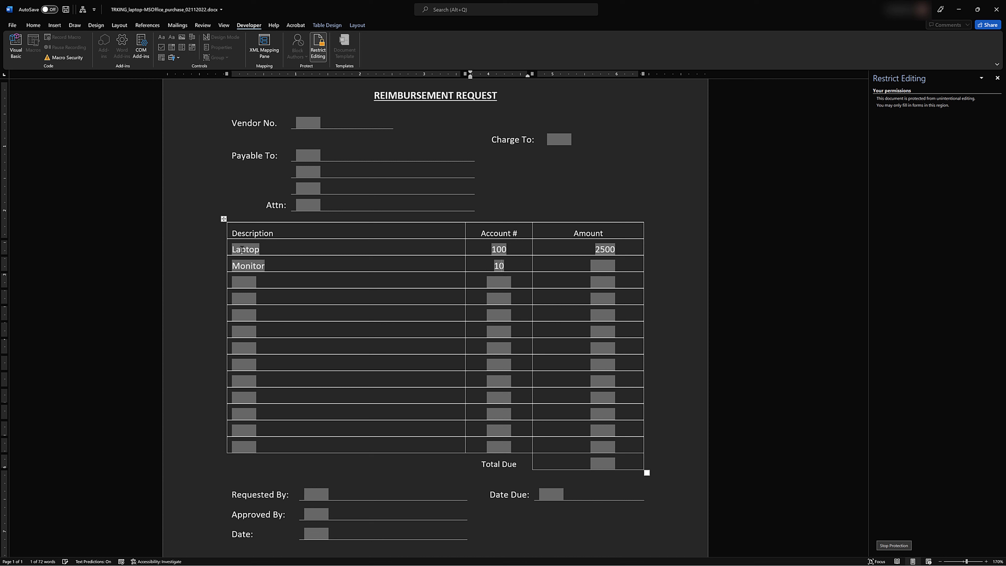
pyautogui.press('Tab')
pyautogui.write('250')
pyautogui.press('Tab')
# Enter the third expense row: Microsoft Office, account 100, amount 268.11.
pyautogui.write('M')
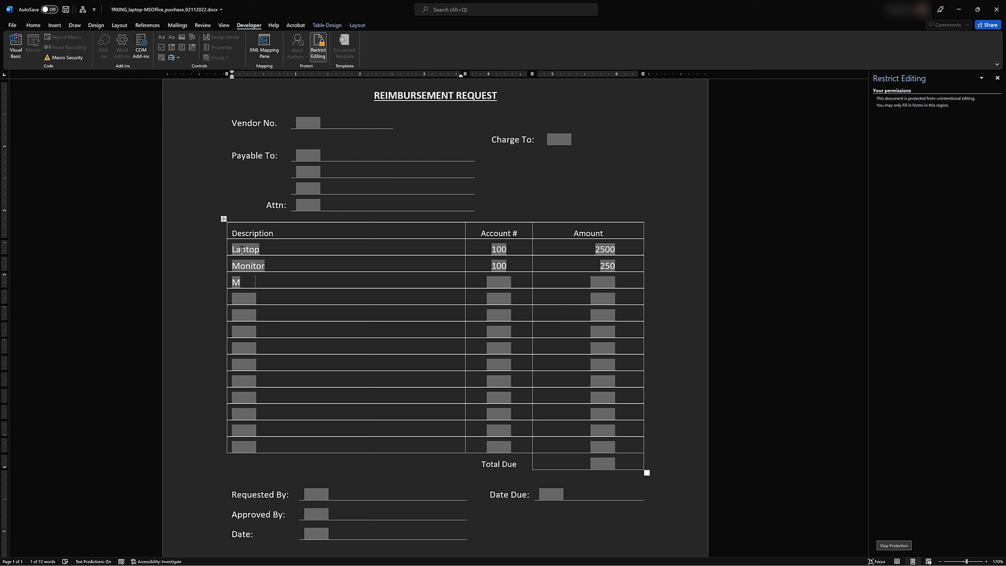
pyautogui.write('icrosoft Office')
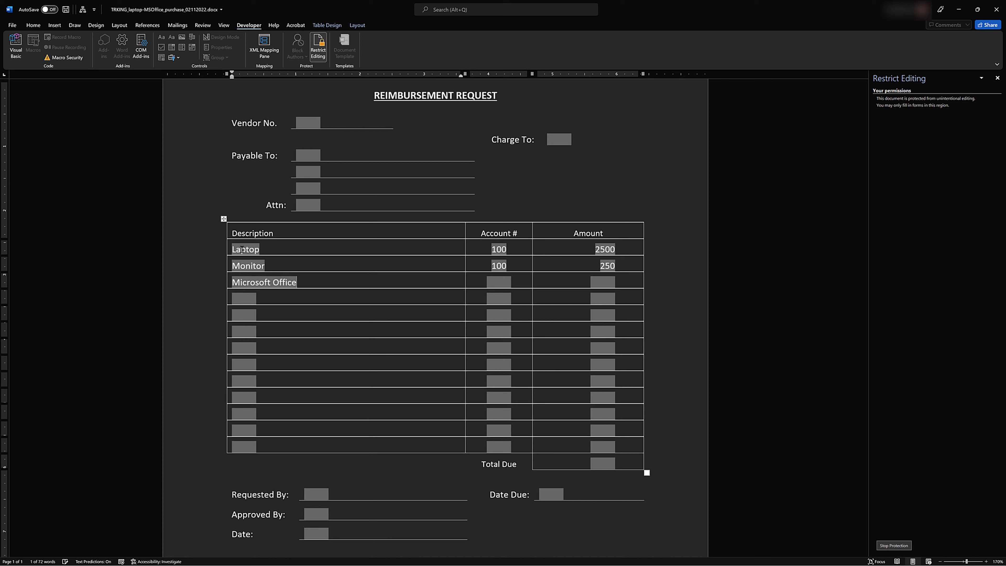
pyautogui.press('Tab')
pyautogui.write('100')
pyautogui.press('Tab')
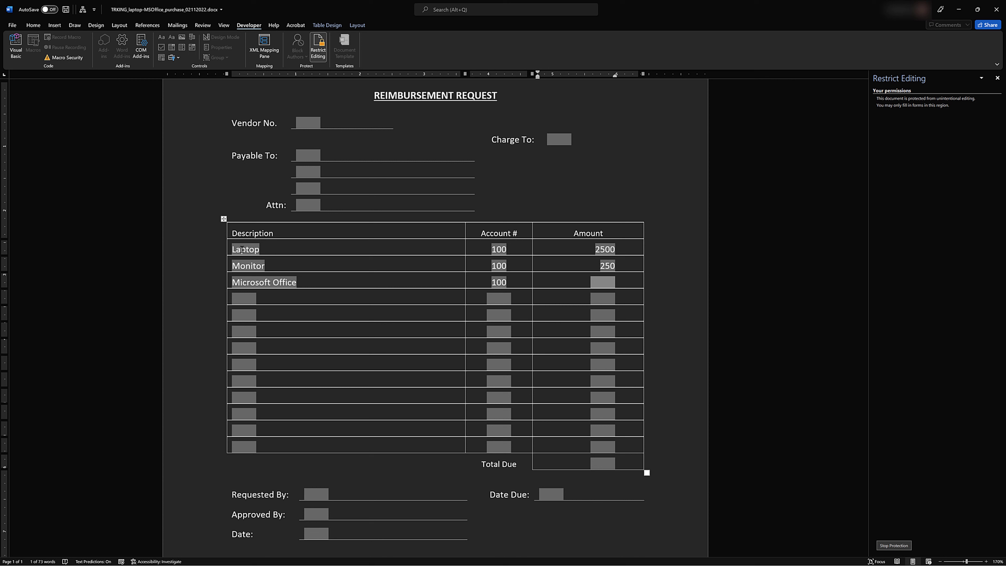
pyautogui.write('268.')
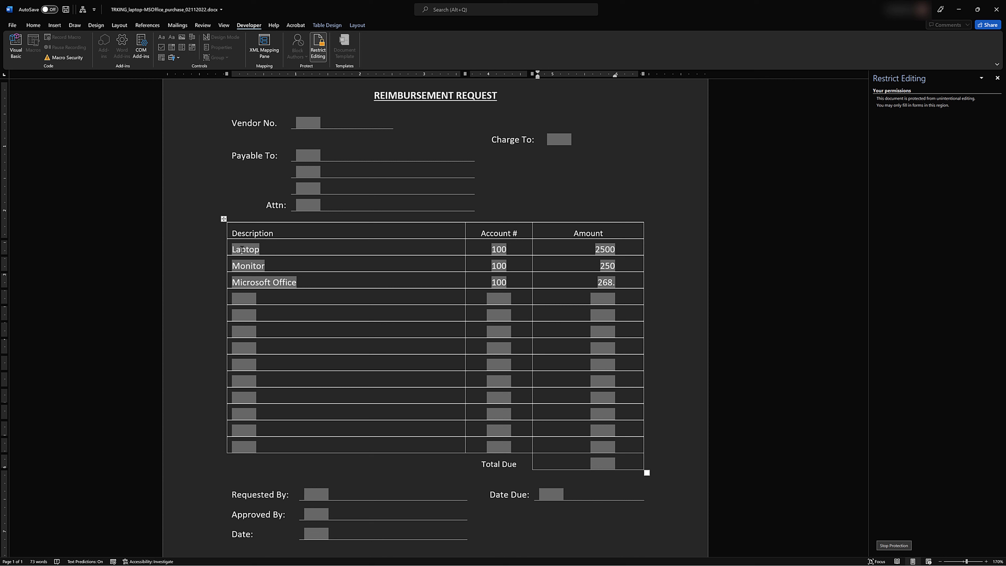
pyautogui.write('11')
pyautogui.press('Tab')
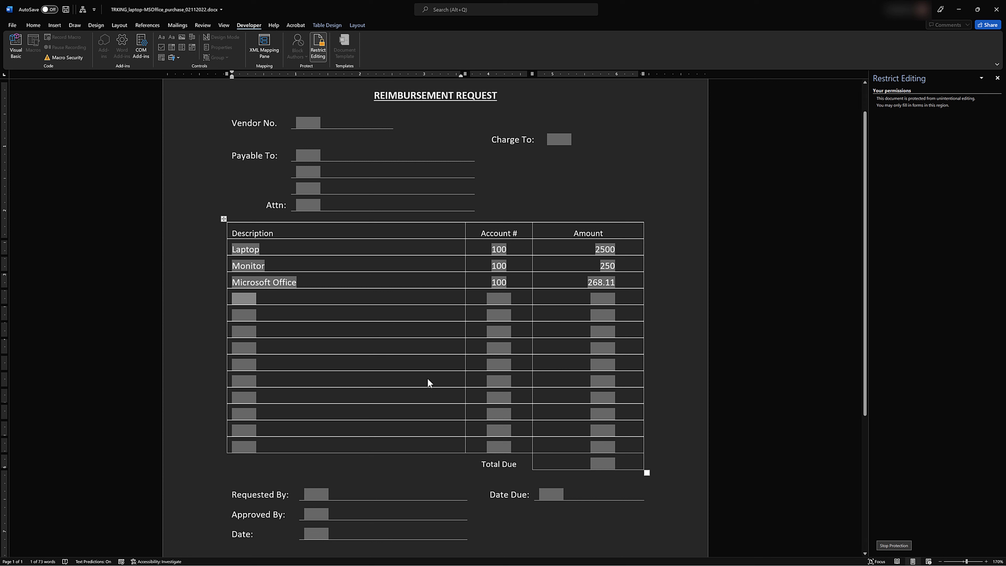
pyautogui.click(608, 464)
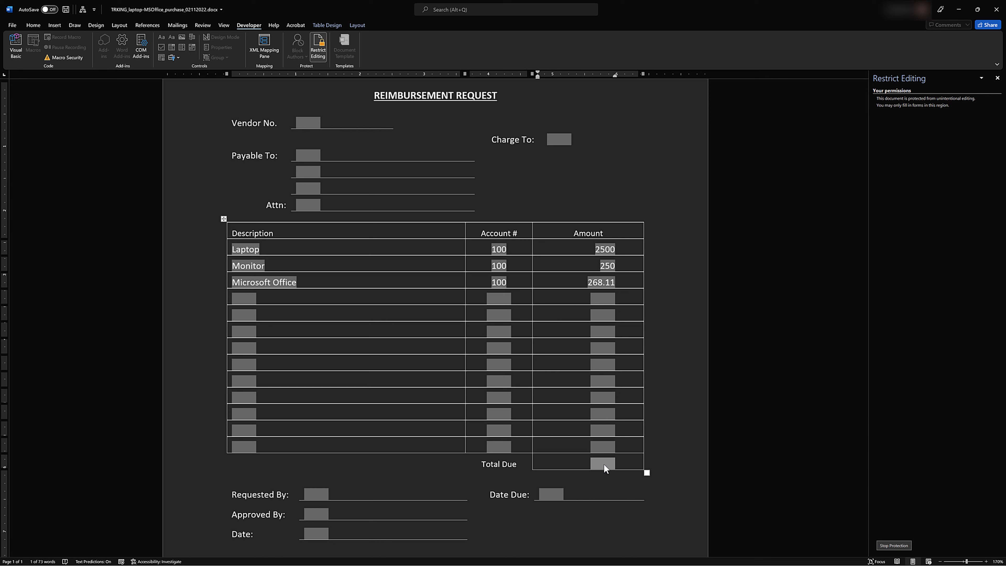
pyautogui.click(554, 494)
pyautogui.click(317, 533)
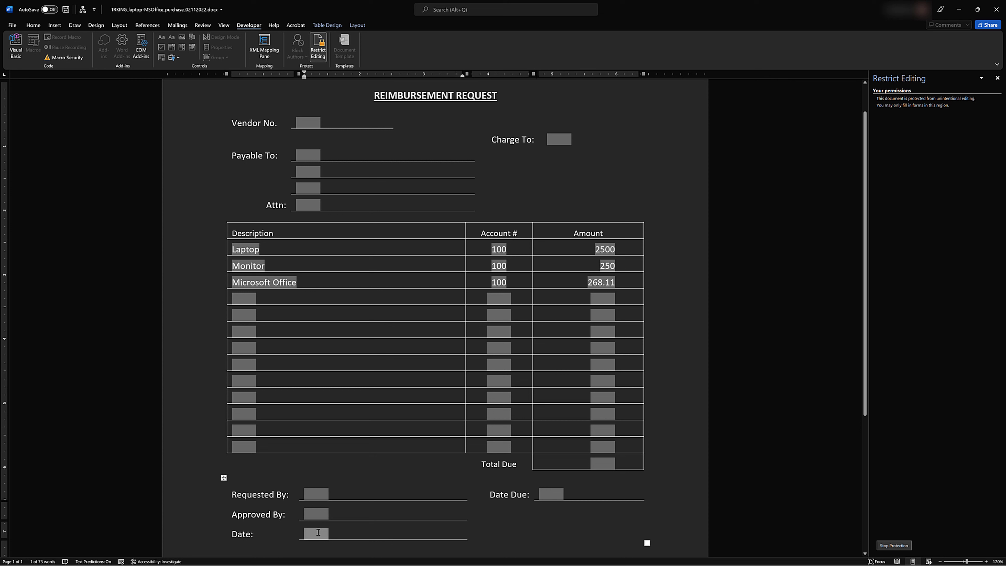
pyautogui.write('January')
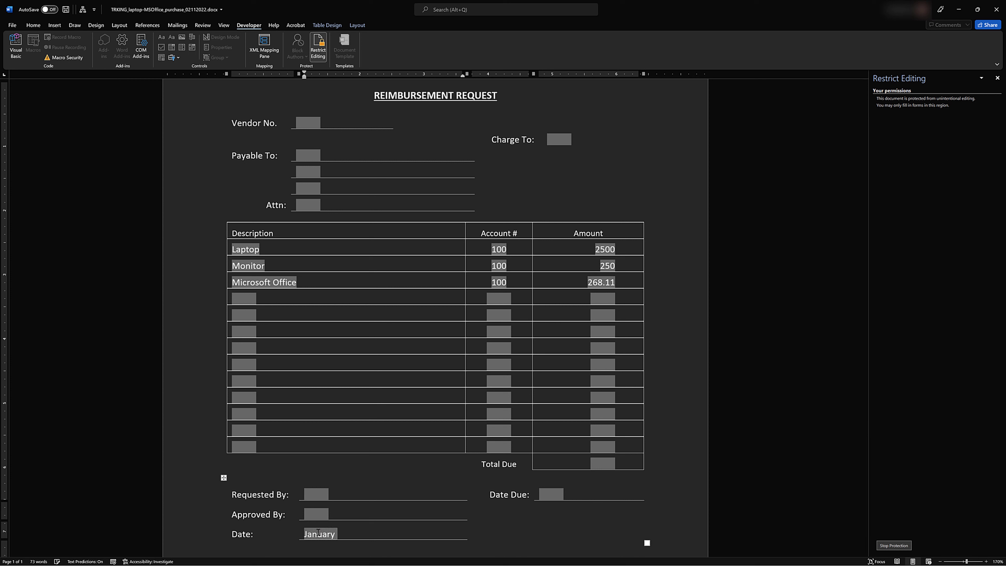
pyautogui.press('BackSpace')
pyautogui.press('BackSpace')
pyautogui.press('BackSpace')
pyautogui.press('BackSpace')
pyautogui.press('BackSpace')
pyautogui.press('BackSpace')
pyautogui.press('BackSpace')
pyautogui.press('BackSpace')
pyautogui.write('April')
pyautogui.write(' 31')
pyautogui.write(',')
pyautogui.press('BackSpace')
pyautogui.press('BackSpace')
pyautogui.press('BackSpace')
pyautogui.press('BackSpace')
pyautogui.press('BackSpace')
pyautogui.press('BackSpace')
pyautogui.press('BackSpace')
pyautogui.press('BackSpace')
pyautogui.press('BackSpace')
pyautogui.write('04/31')
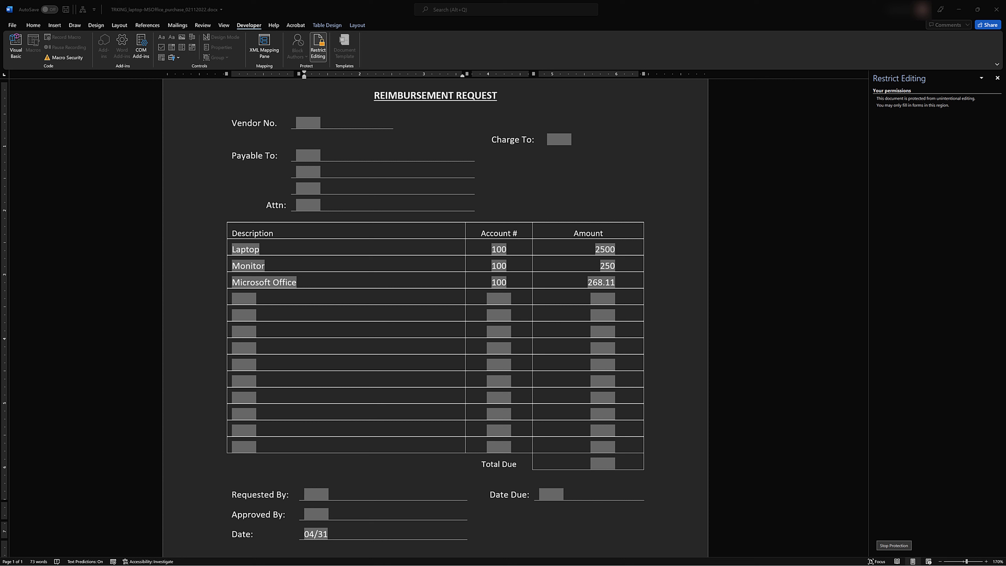
pyautogui.click(342, 535)
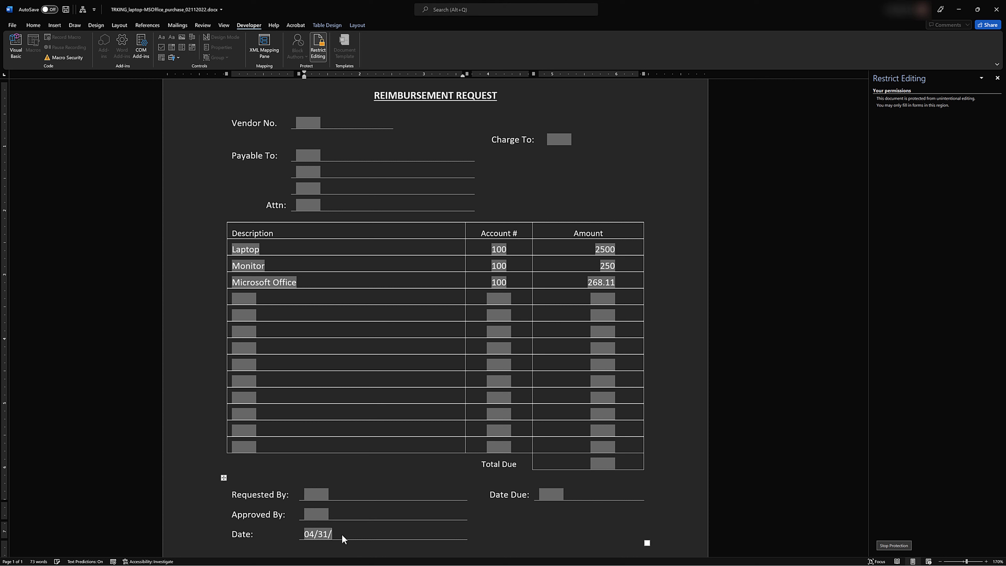
pyautogui.write('/2022')
pyautogui.press('Tab')
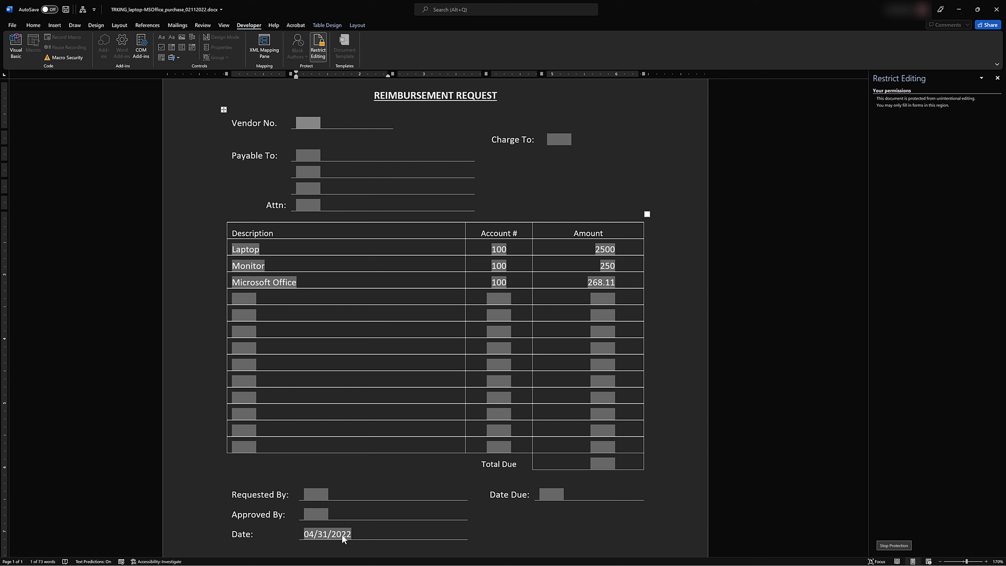
pyautogui.click(354, 534)
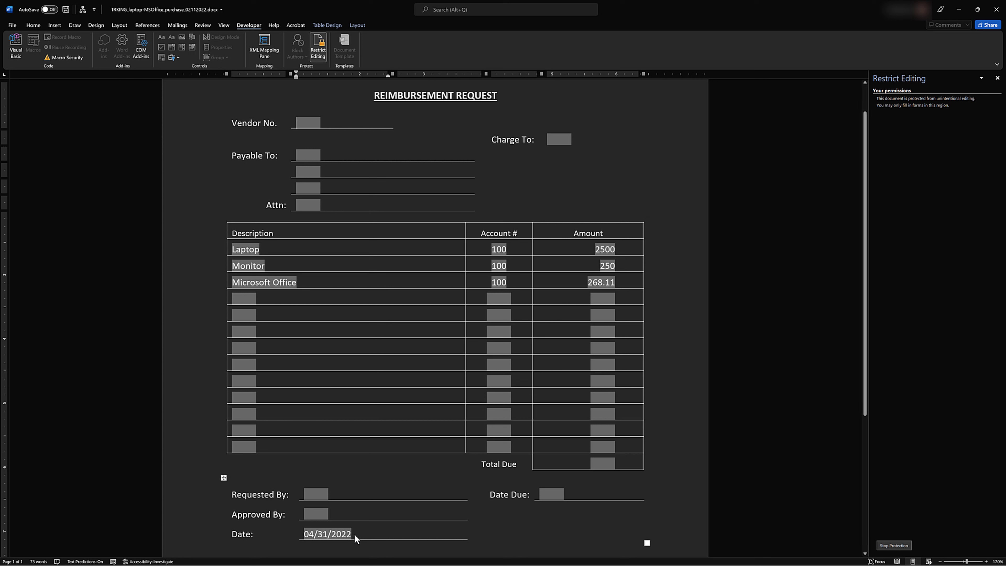
pyautogui.press('Tab')
pyautogui.click(351, 533)
pyautogui.press('BackSpace')
pyautogui.press('BackSpace')
pyautogui.press('BackSpace')
pyautogui.press('BackSpace')
pyautogui.press('BackSpace')
pyautogui.press('BackSpace')
pyautogui.press('BackSpace')
pyautogui.press('BackSpace')
pyautogui.press('BackSpace')
pyautogui.press('BackSpace')
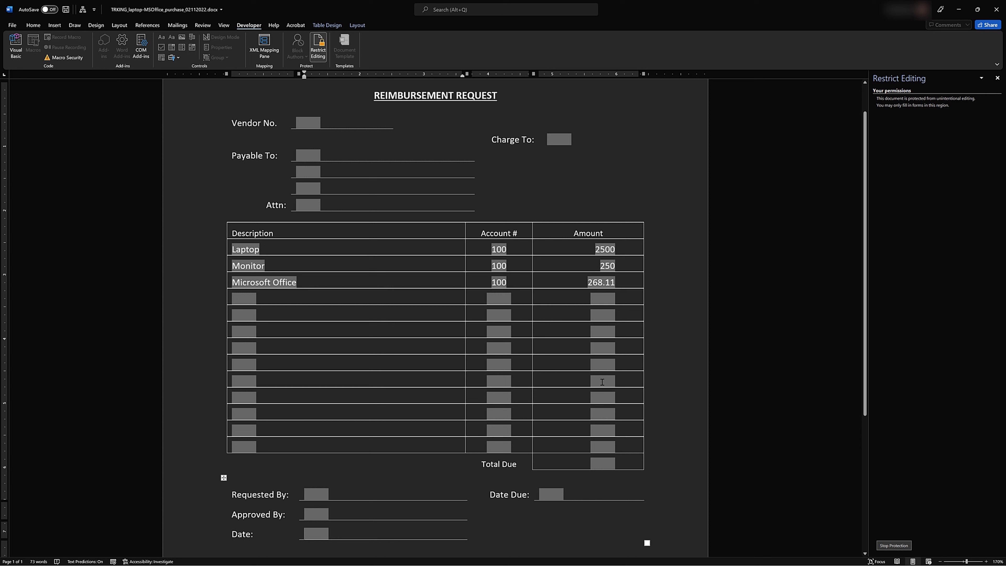
pyautogui.click(603, 465)
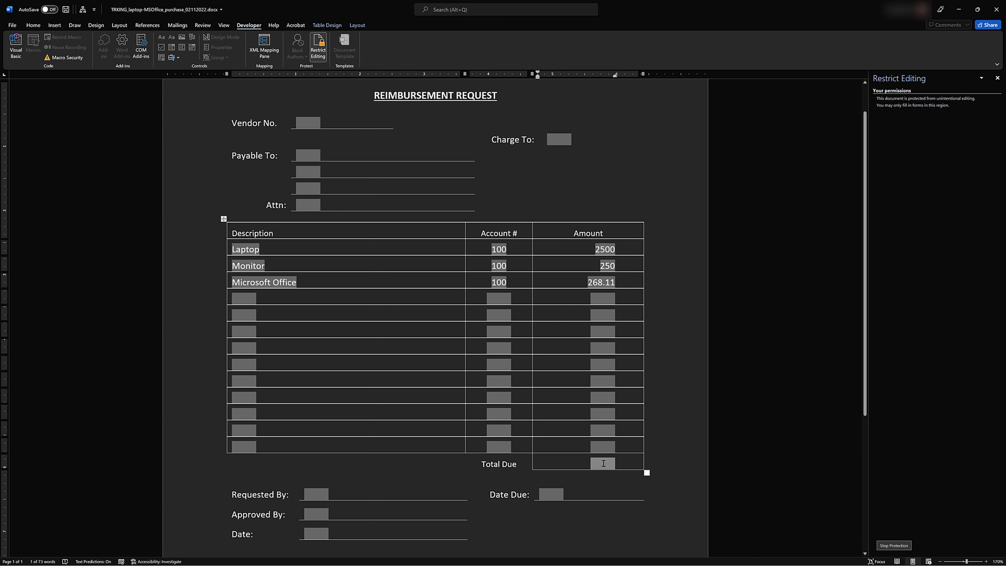
# Clear the Microsoft Office and Monitor rows' description, account and amount entries.
pyautogui.click(613, 283)
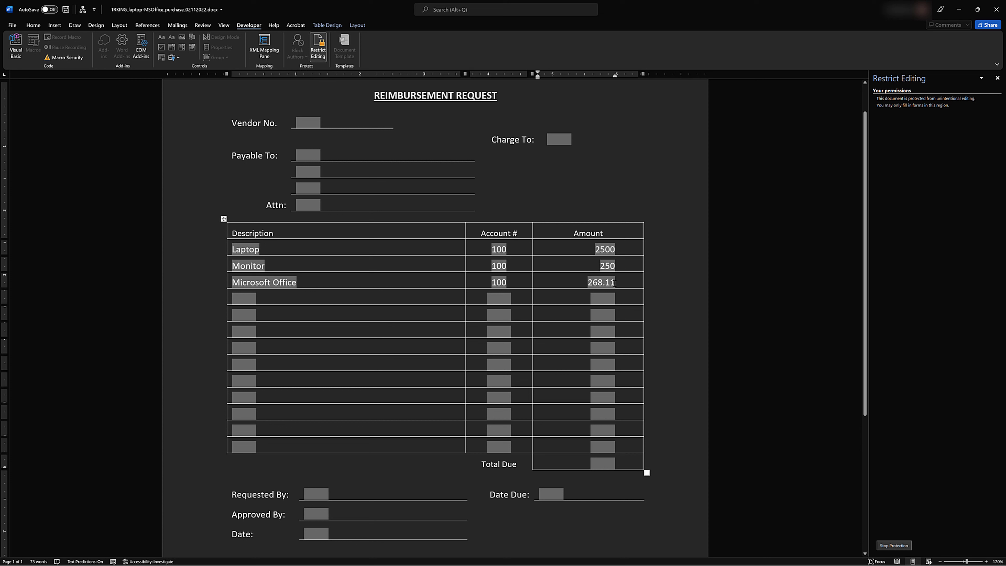
pyautogui.press('BackSpace')
pyautogui.press('BackSpace')
pyautogui.press('BackSpace')
pyautogui.press('BackSpace')
pyautogui.press('BackSpace')
pyautogui.press('BackSpace')
pyautogui.hotkey('shift', 'Tab')
pyautogui.press('BackSpace')
pyautogui.hotkey('shift', 'Tab')
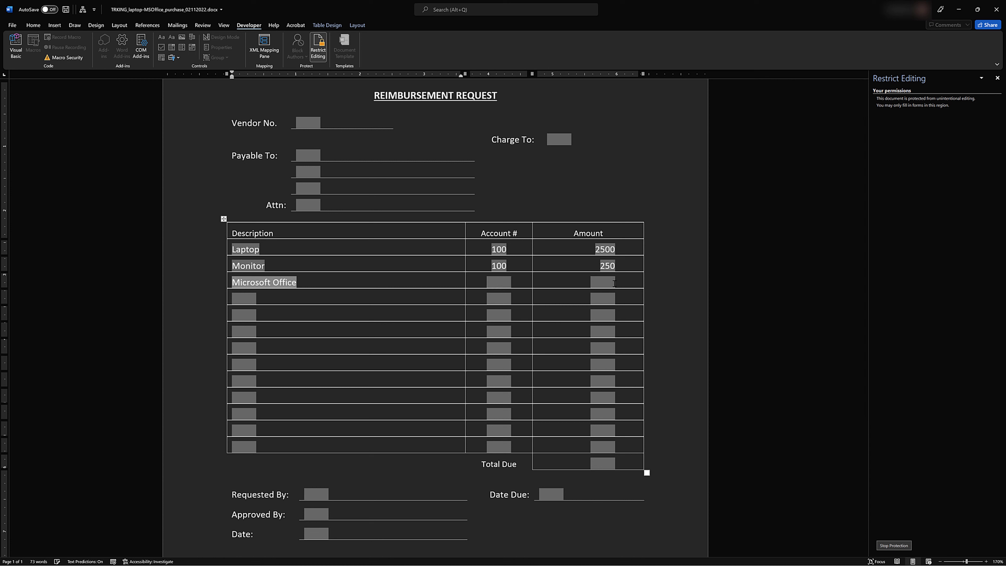
pyautogui.press('BackSpace')
pyautogui.hotkey('shift', 'Tab')
pyautogui.press('BackSpace')
pyautogui.hotkey('shift', 'Tab')
pyautogui.press('BackSpace')
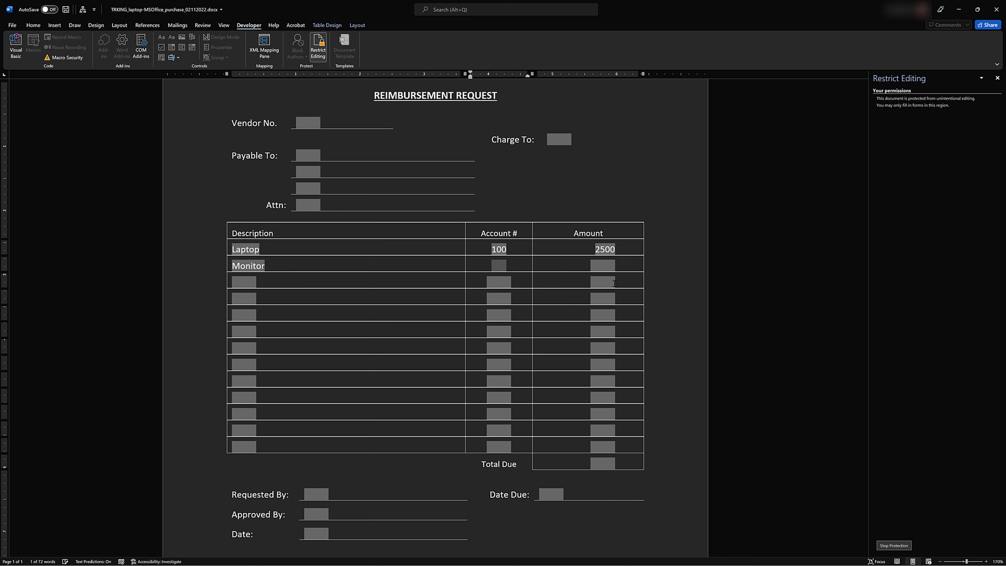
pyautogui.hotkey('shift', 'Tab')
pyautogui.press('BackSpace')
# Clear the Laptop row's entries and stop the document's editing protection.
pyautogui.hotkey('shift', 'Tab')
pyautogui.press('BackSpace')
pyautogui.hotkey('shift', 'Tab')
pyautogui.press('BackSpace')
pyautogui.hotkey('shift', 'Tab')
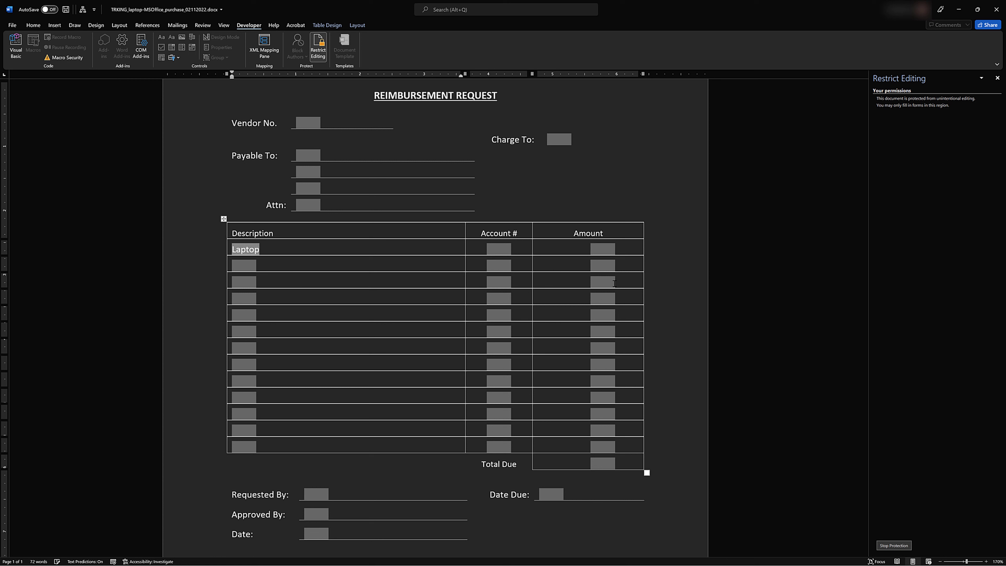
pyautogui.press('BackSpace')
pyautogui.click(894, 546)
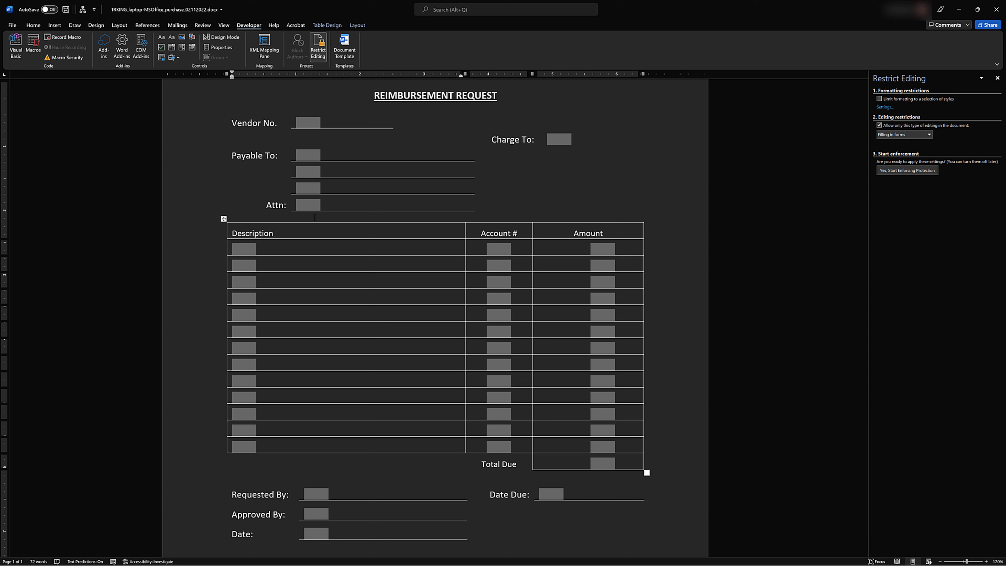
# Set the first Amount field's type to Number with the $#,##0.00;($#,##0.00) format.
pyautogui.click(603, 250)
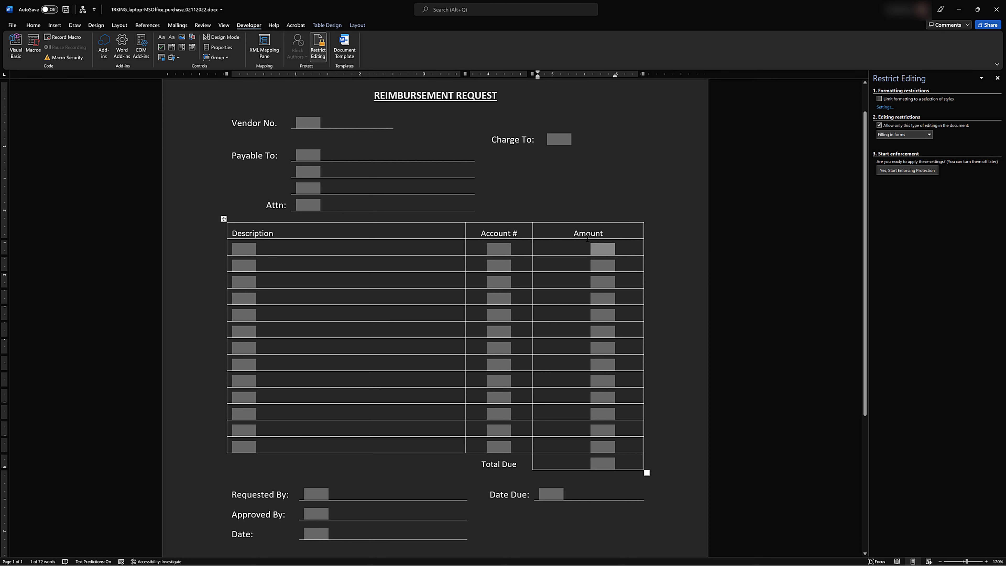
pyautogui.doubleClick(601, 248)
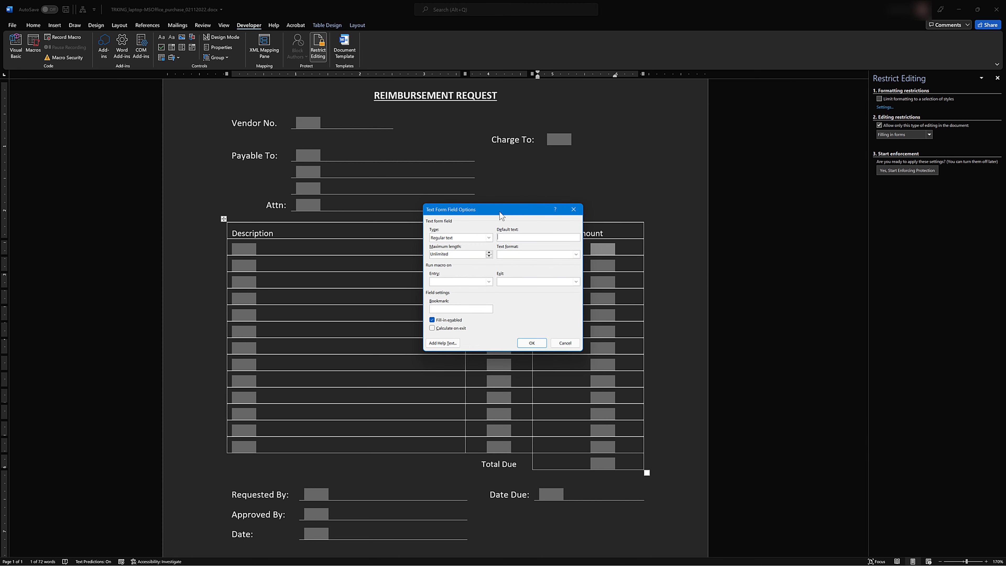
pyautogui.moveTo(499, 212); pyautogui.dragTo(381, 227)
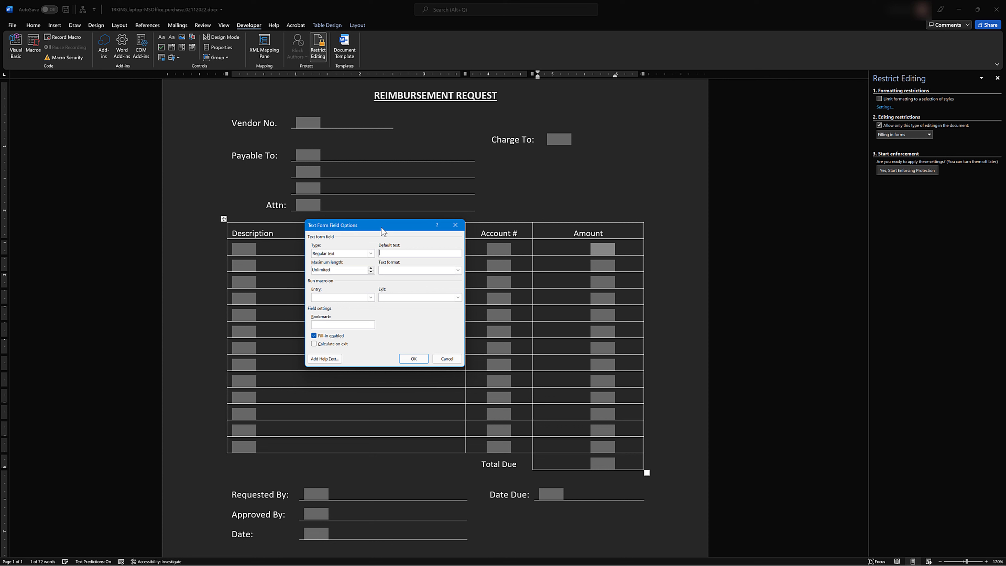
pyautogui.click(370, 253)
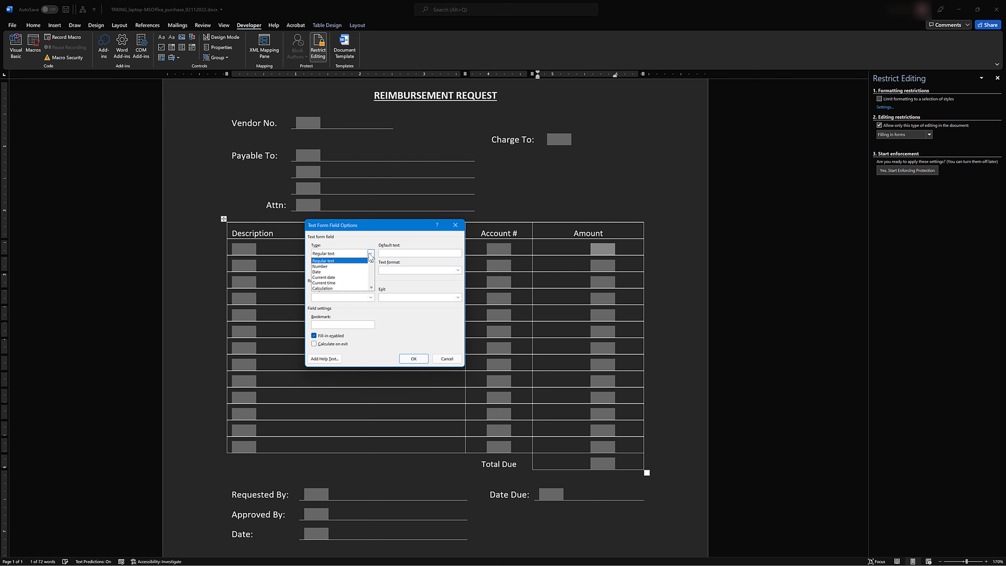
pyautogui.click(325, 267)
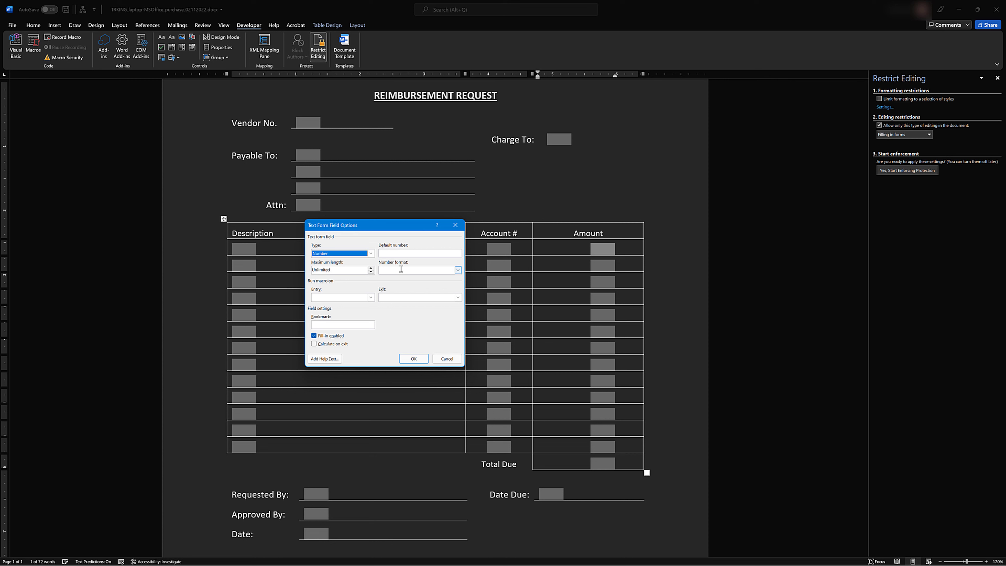
pyautogui.click(458, 269)
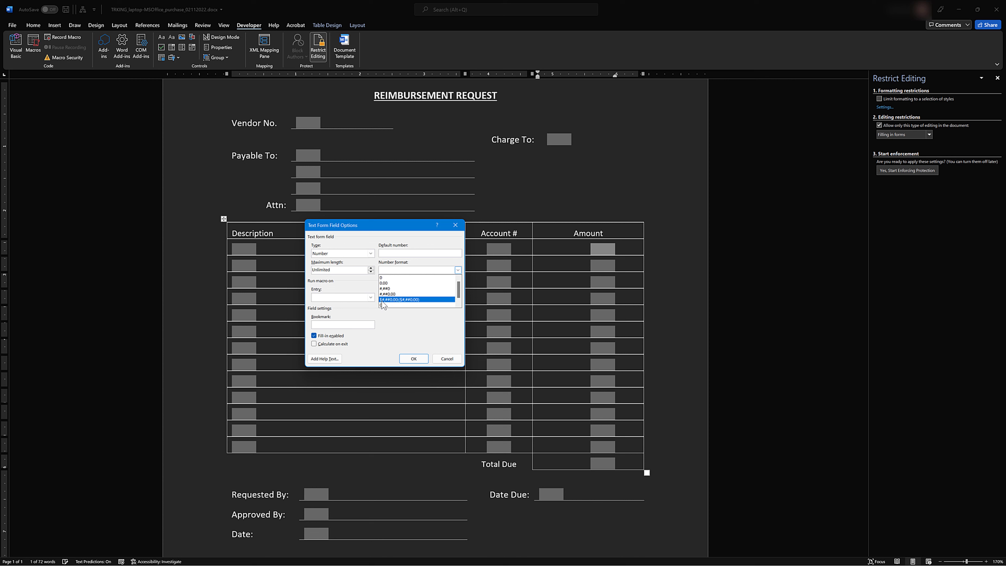
pyautogui.click(399, 300)
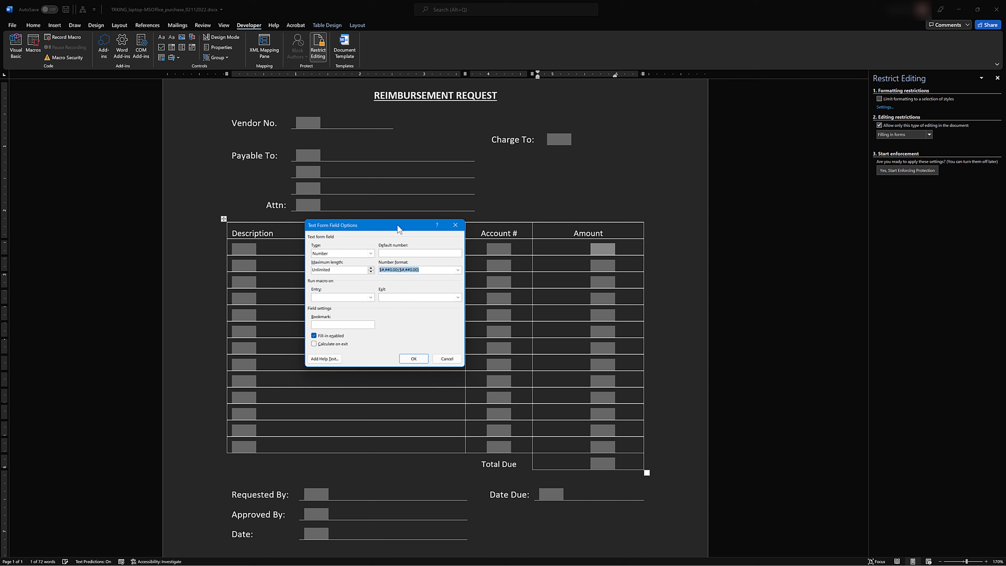
pyautogui.moveTo(397, 225); pyautogui.dragTo(486, 294)
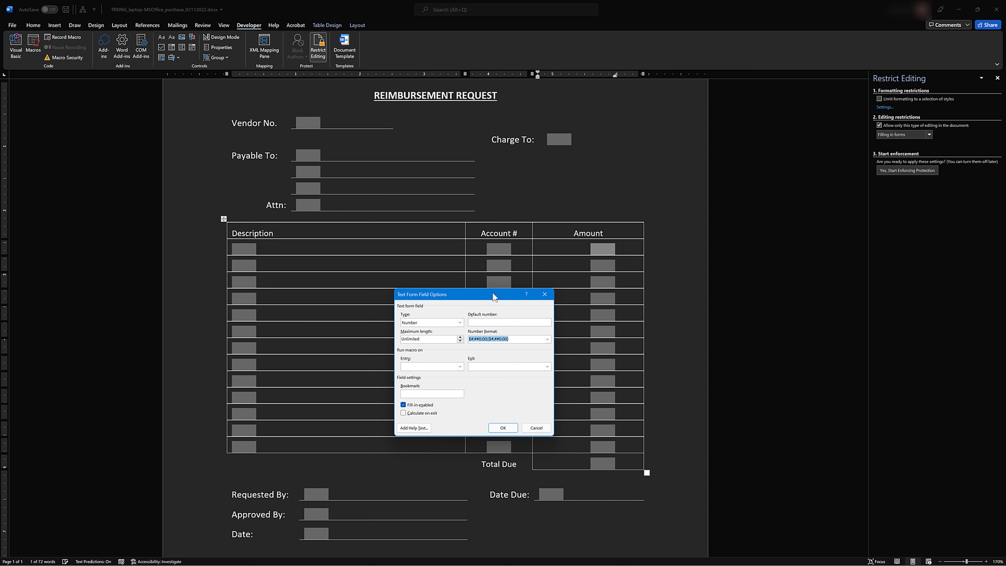
pyautogui.moveTo(531, 297); pyautogui.dragTo(746, 223)
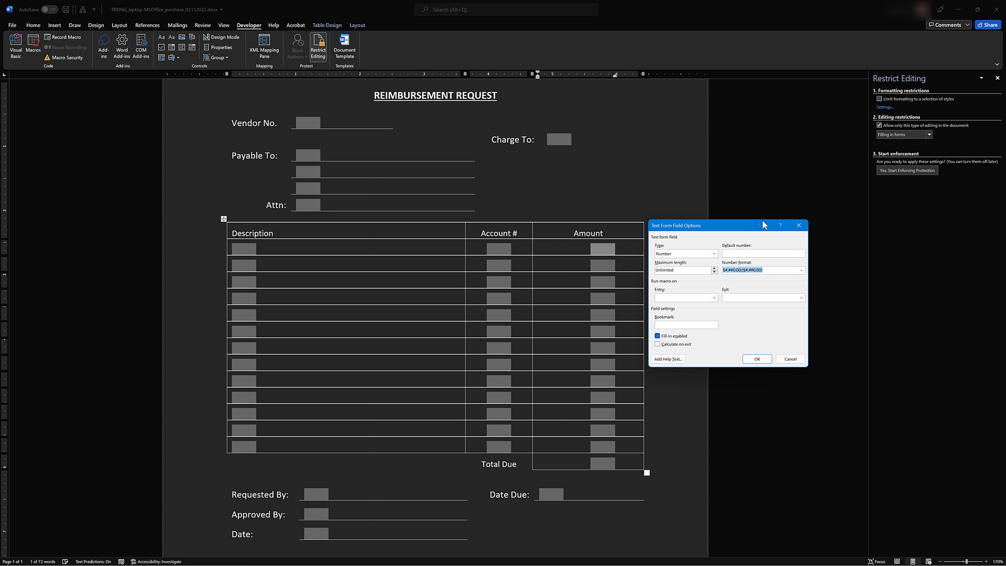
pyautogui.moveTo(734, 227)
pyautogui.mouseDown()
pyautogui.moveTo(696, 219)
pyautogui.moveTo(750, 238)
pyautogui.mouseUp()
# Apply bookmark Item1 with calculate on exit, then delete the Amount fields below the first row.
pyautogui.click(688, 337)
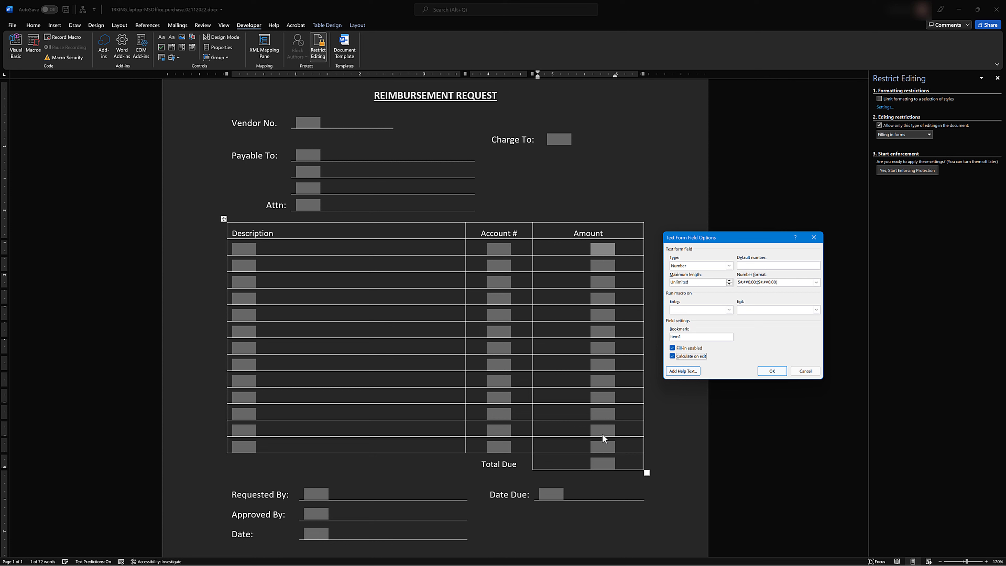
pyautogui.click(770, 371)
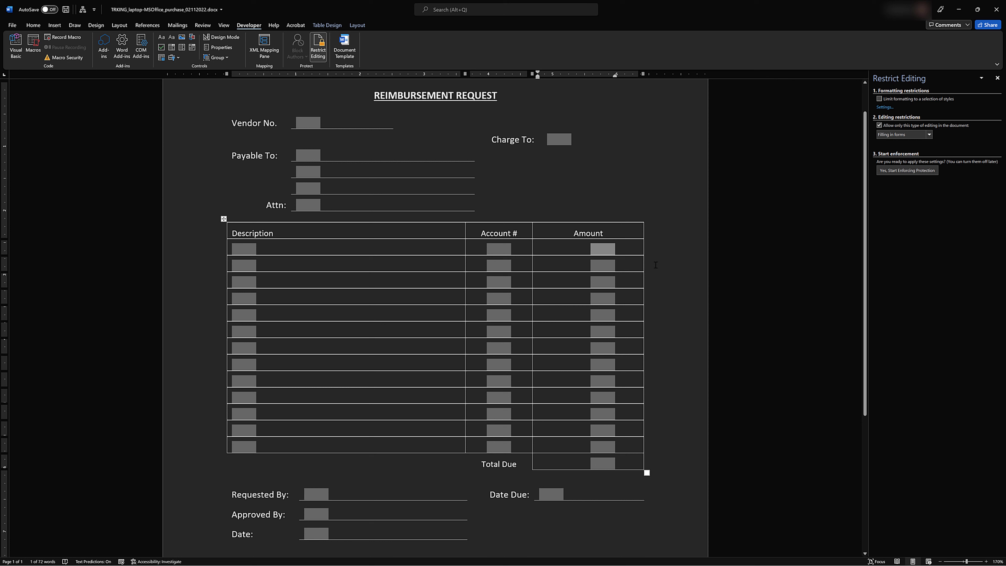
pyautogui.click(602, 266)
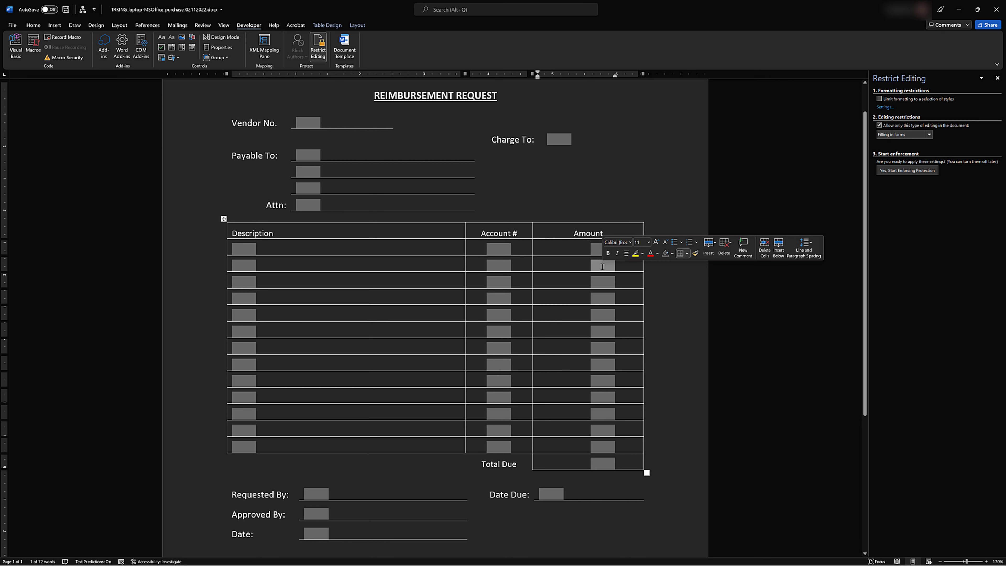
pyautogui.press('Delete')
pyautogui.press('Delete')
# Delete the Amount fields down to row 13, then paste the formatted Amount field into row 2.
pyautogui.click(603, 298)
pyautogui.press('Delete')
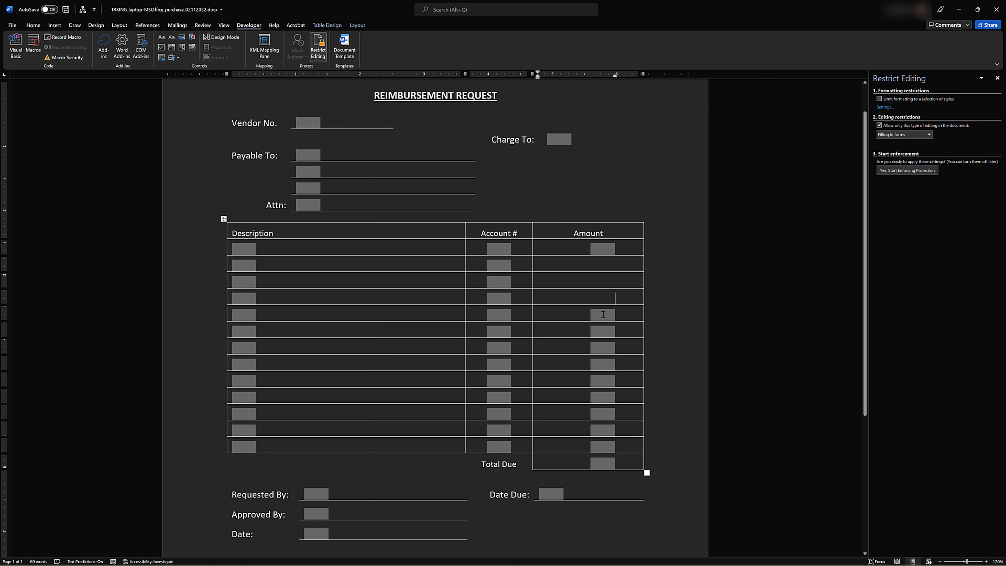
pyautogui.click(602, 314)
pyautogui.press('Delete')
pyautogui.click(603, 332)
pyautogui.press('Delete')
pyautogui.click(603, 348)
pyautogui.press('Delete')
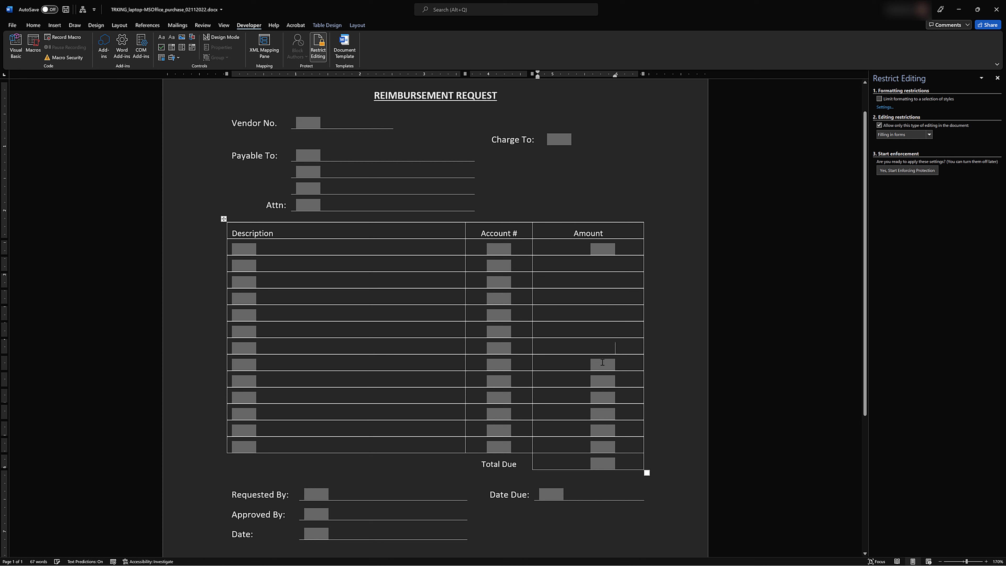
pyautogui.click(602, 364)
pyautogui.press('Delete')
pyautogui.click(603, 382)
pyautogui.press('Delete')
pyautogui.click(602, 397)
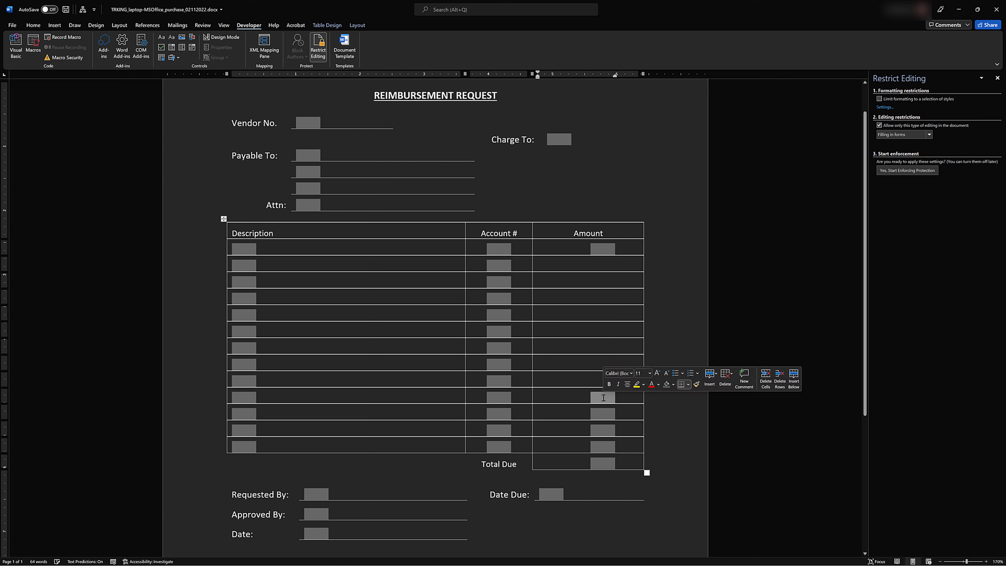
pyautogui.press('Delete')
pyautogui.click(602, 414)
pyautogui.press('Delete')
pyautogui.click(602, 428)
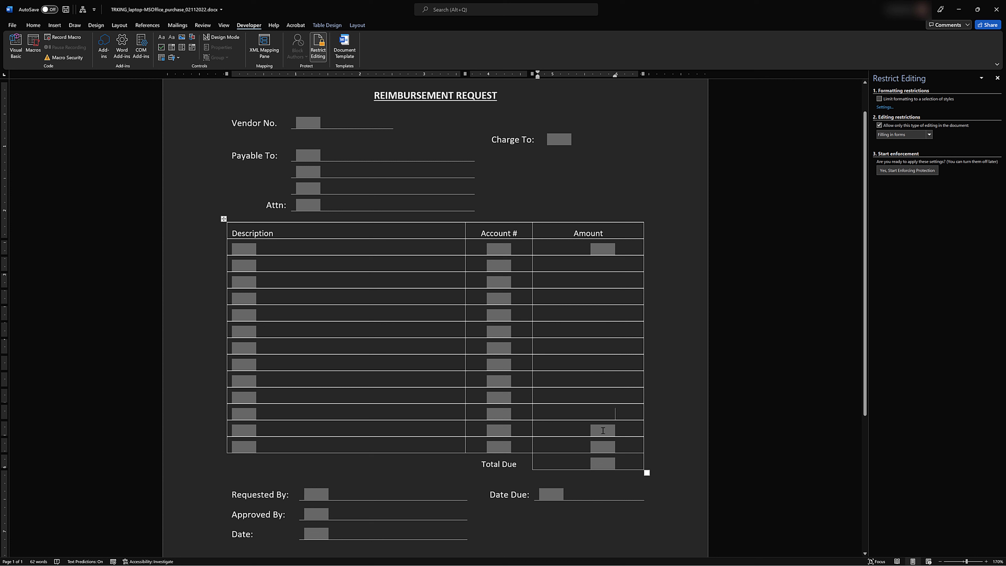
pyautogui.press('Delete')
pyautogui.click(602, 447)
pyautogui.press('Delete')
pyautogui.hotkey('ctrl', 'v')
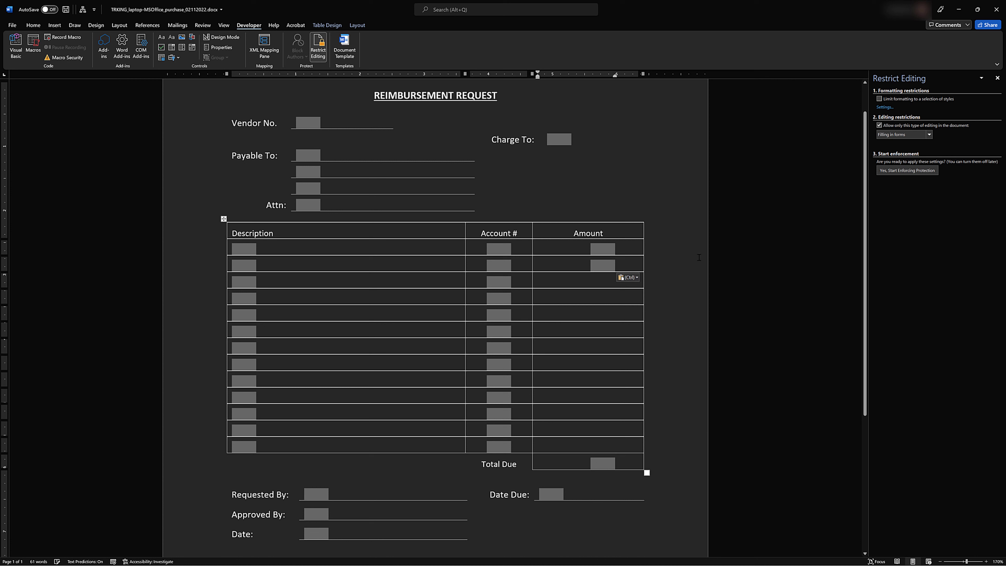
# Verify the pasted row-2 field's settings, then paste currency Amount fields into rows 3 through 7.
pyautogui.doubleClick(599, 266)
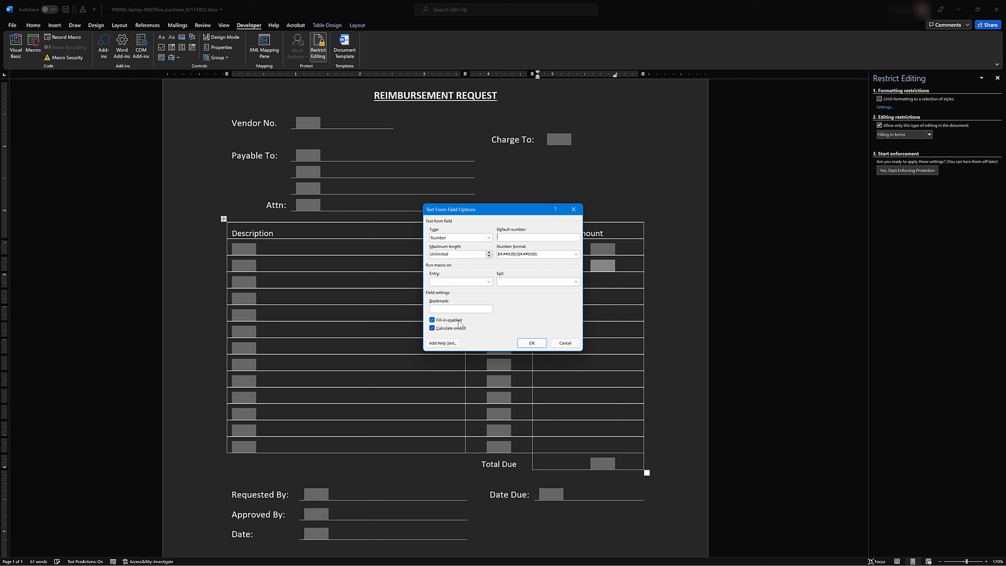
pyautogui.click(567, 343)
pyautogui.click(606, 282)
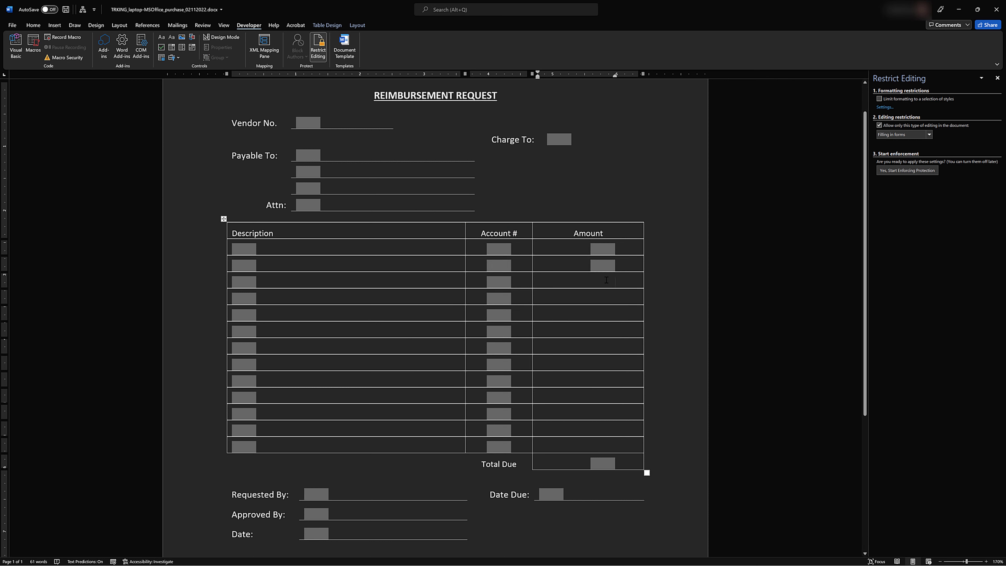
pyautogui.hotkey('ctrl', 'v')
pyautogui.click(604, 297)
pyautogui.hotkey('ctrl', 'v')
pyautogui.click(603, 314)
pyautogui.hotkey('ctrl', 'v')
pyautogui.click(602, 331)
pyautogui.hotkey('ctrl', 'v')
pyautogui.click(601, 347)
pyautogui.hotkey('ctrl', 'v')
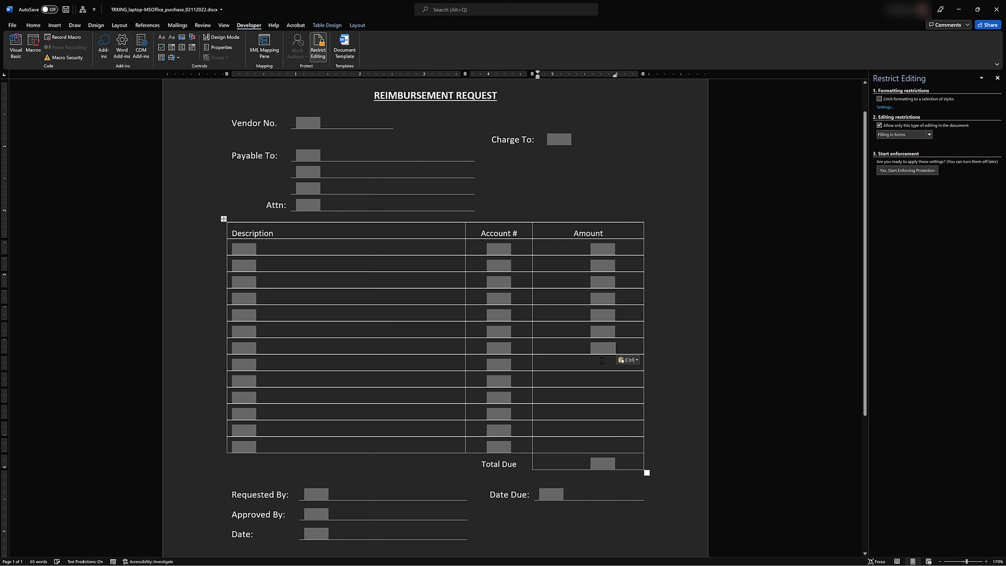
# Paste currency Amount fields into rows 8 through 13.
pyautogui.click(601, 365)
pyautogui.hotkey('ctrl', 'v')
pyautogui.click(601, 381)
pyautogui.hotkey('ctrl', 'v')
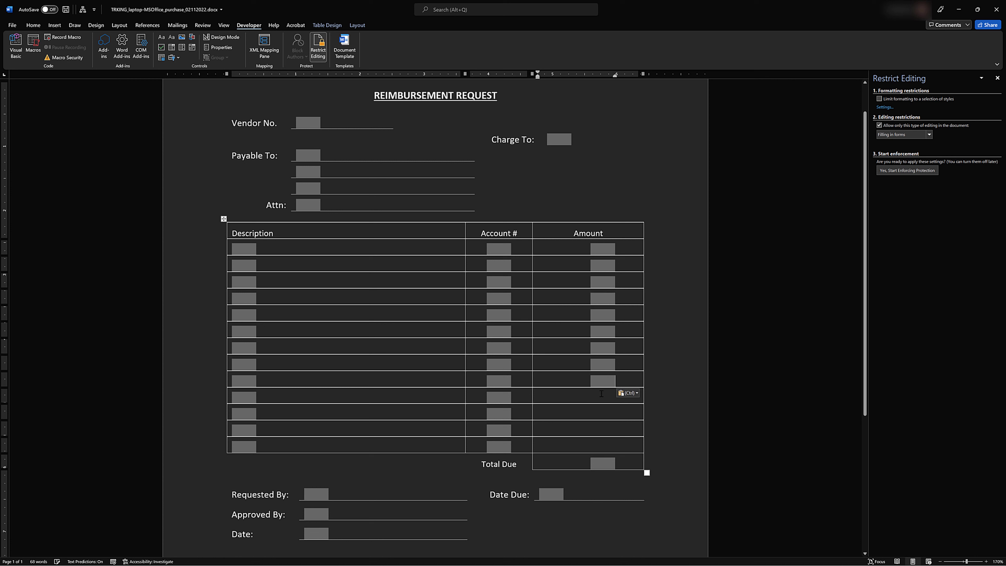
pyautogui.click(600, 397)
pyautogui.hotkey('ctrl', 'v')
pyautogui.click(601, 413)
pyautogui.hotkey('ctrl', 'v')
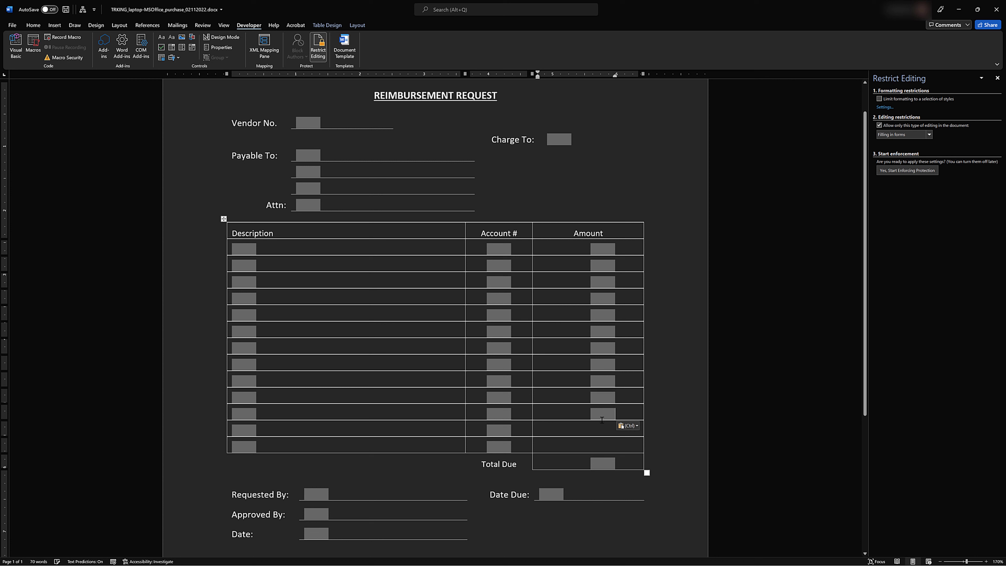
pyautogui.click(600, 428)
pyautogui.hotkey('ctrl', 'v')
pyautogui.click(600, 444)
pyautogui.hotkey('ctrl', 'v')
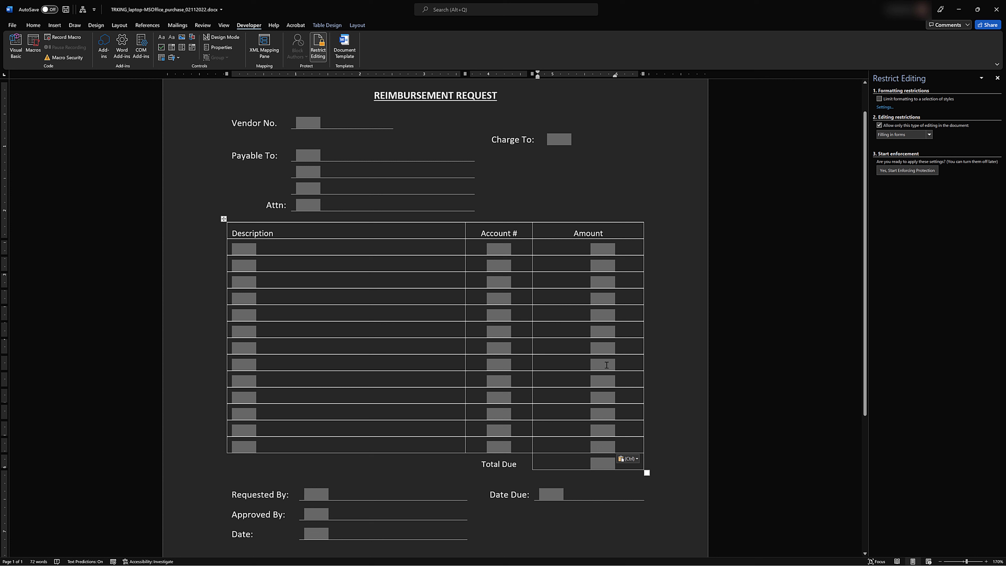
# Give the second Amount field an Item bookmark name.
pyautogui.doubleClick(608, 265)
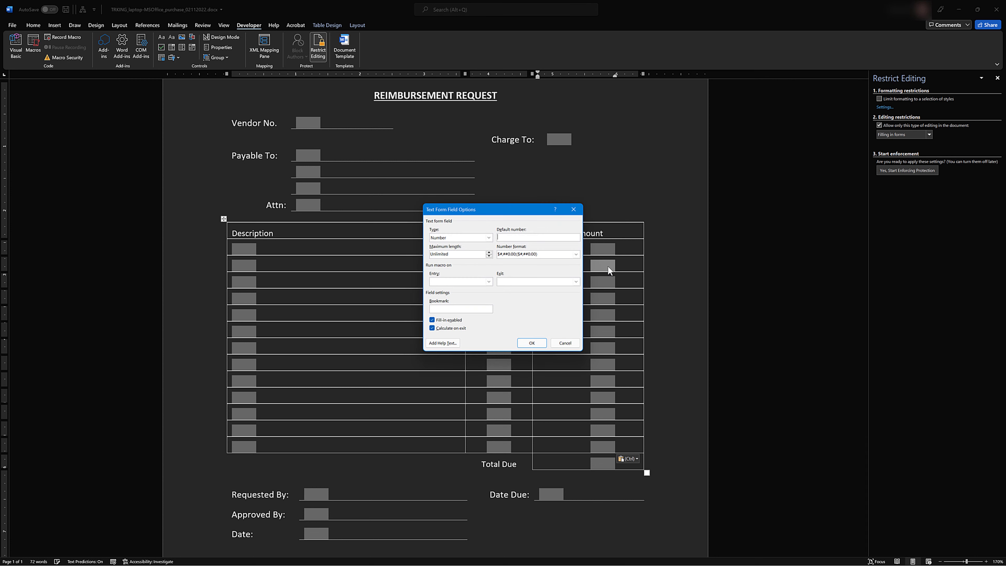
pyautogui.click(447, 307)
pyautogui.write('Item2')
pyautogui.doubleClick(447, 308)
pyautogui.click(530, 342)
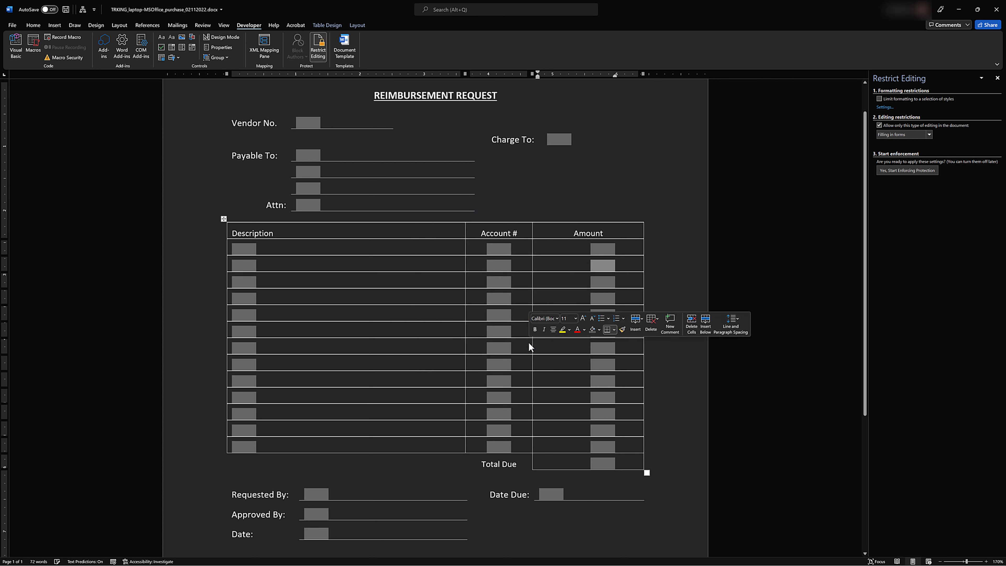
# Give the third and fourth Amount fields their sequential Item bookmark names.
pyautogui.doubleClick(602, 282)
pyautogui.click(454, 307)
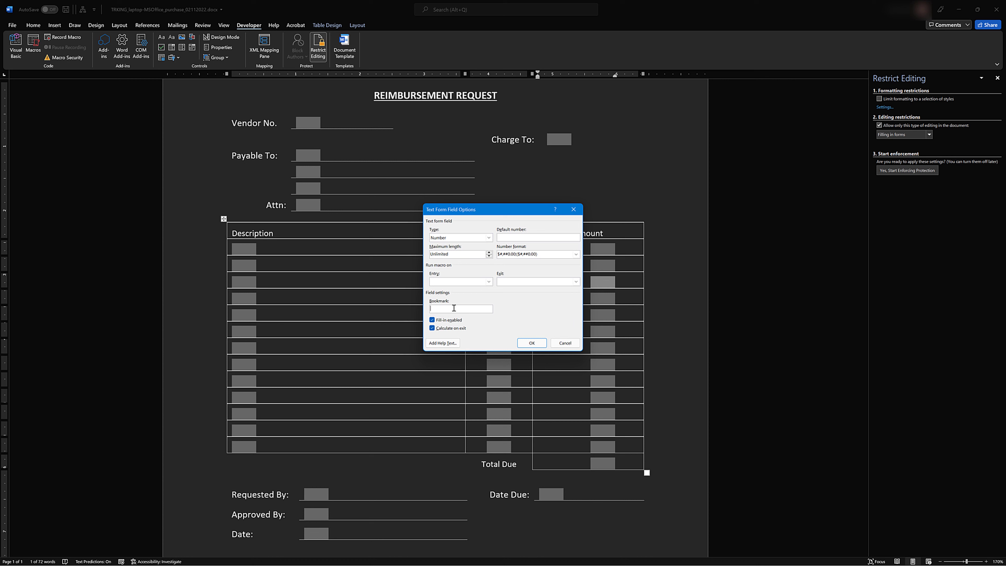
pyautogui.write('Item2')
pyautogui.press('Return')
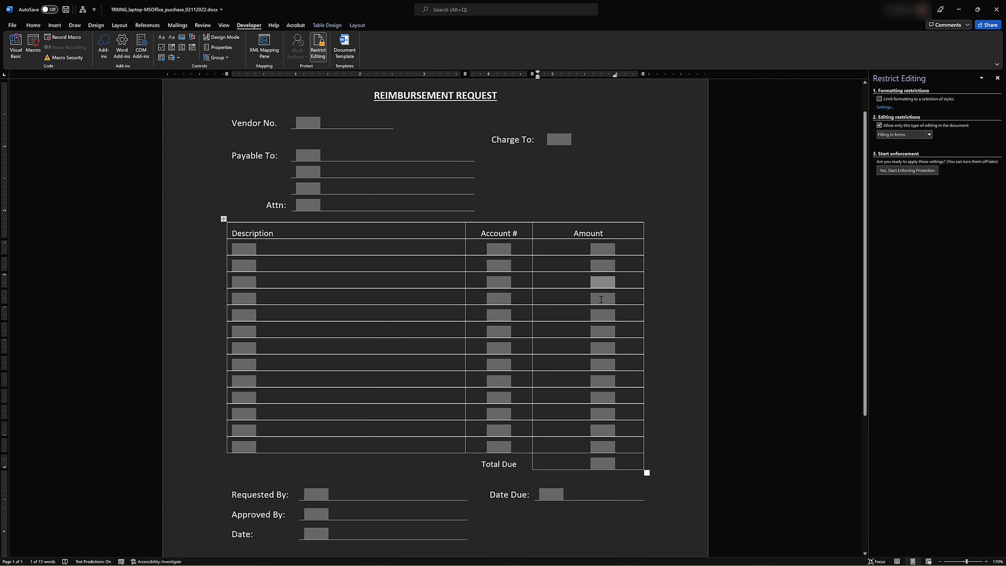
pyautogui.doubleClick(600, 298)
pyautogui.click(461, 308)
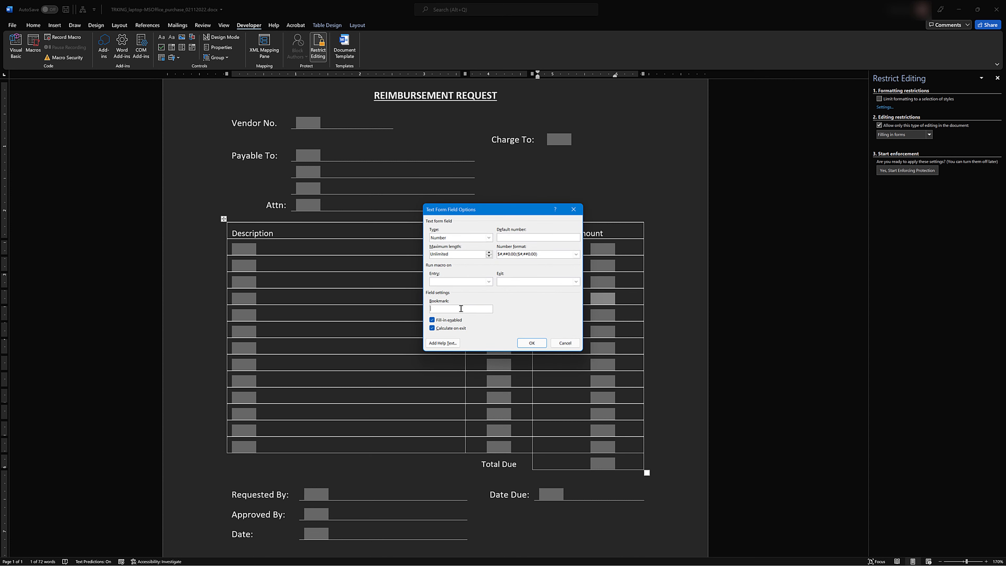
pyautogui.write('Item2')
pyautogui.press('Return')
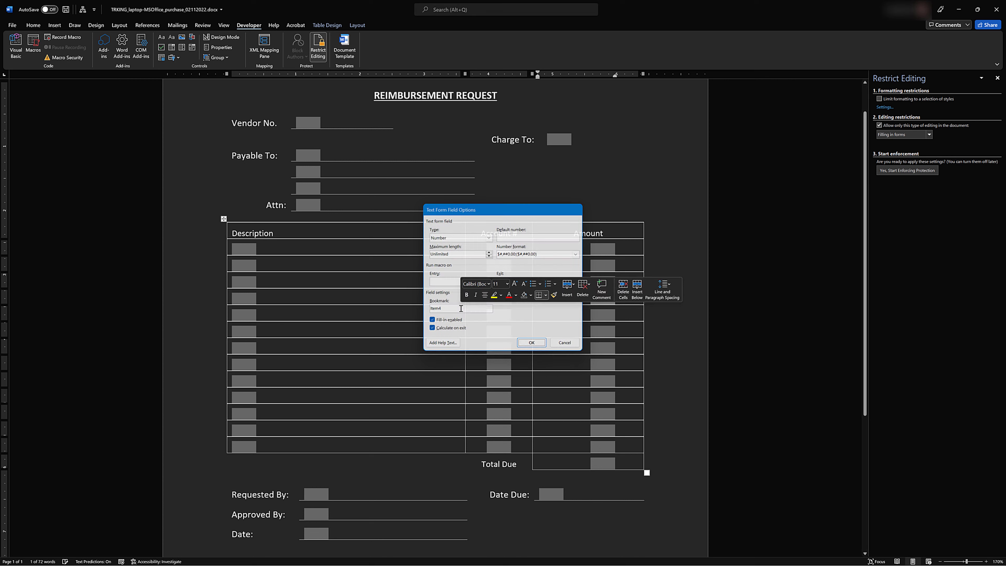
# Give the next three Amount fields sequential Item bookmark names.
pyautogui.doubleClick(601, 315)
pyautogui.write('Item2')
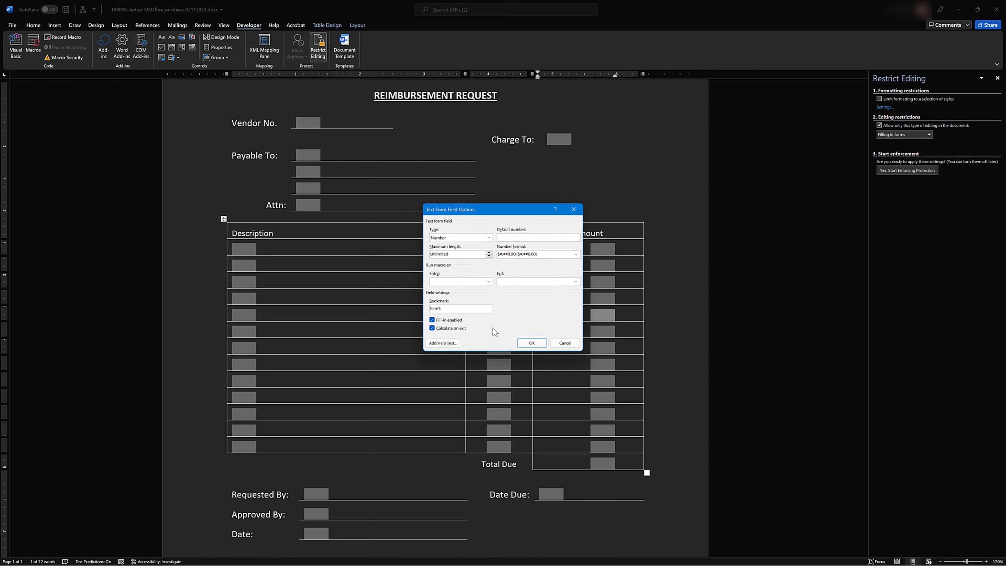
pyautogui.click(531, 343)
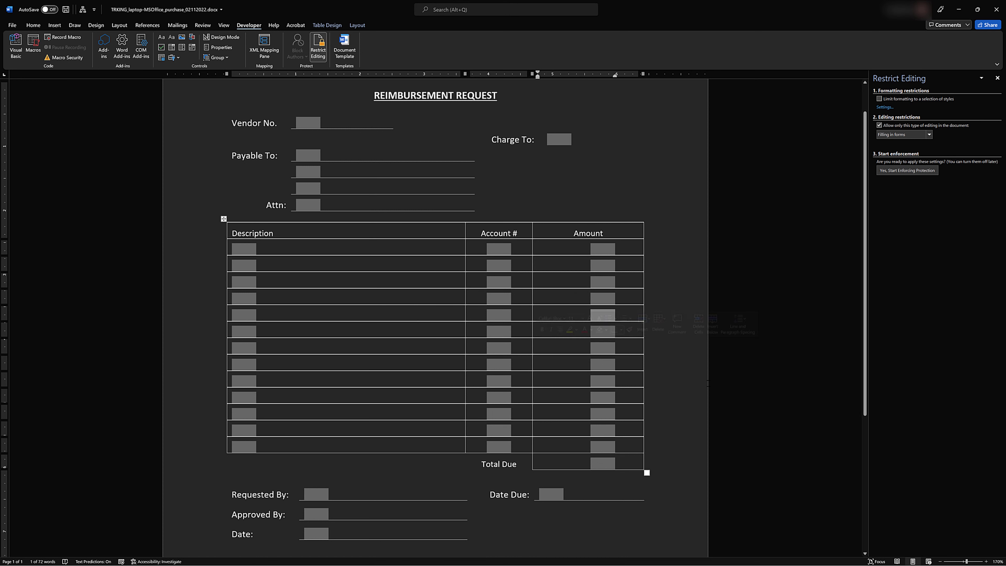
pyautogui.doubleClick(600, 335)
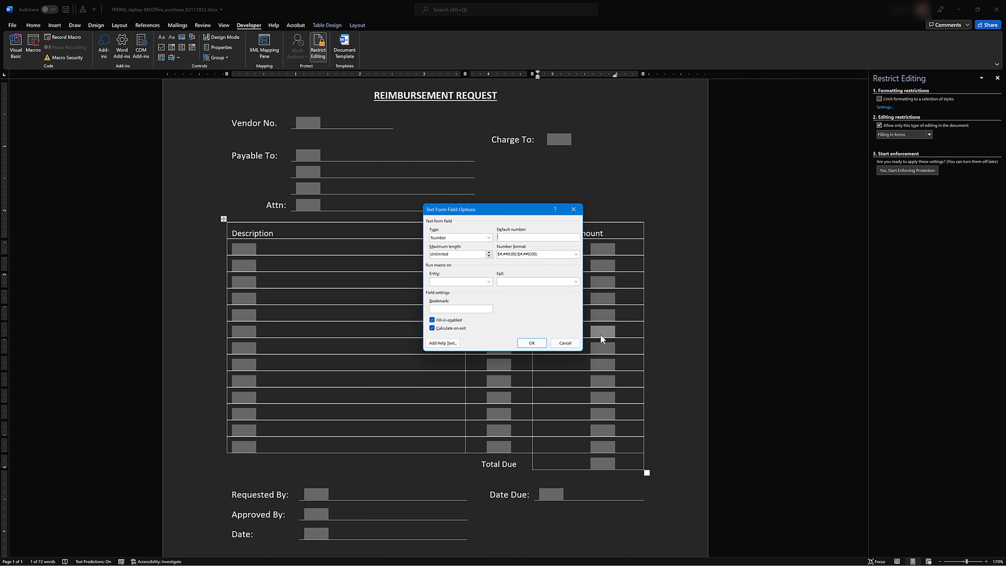
pyautogui.write('Item2')
pyautogui.click(537, 345)
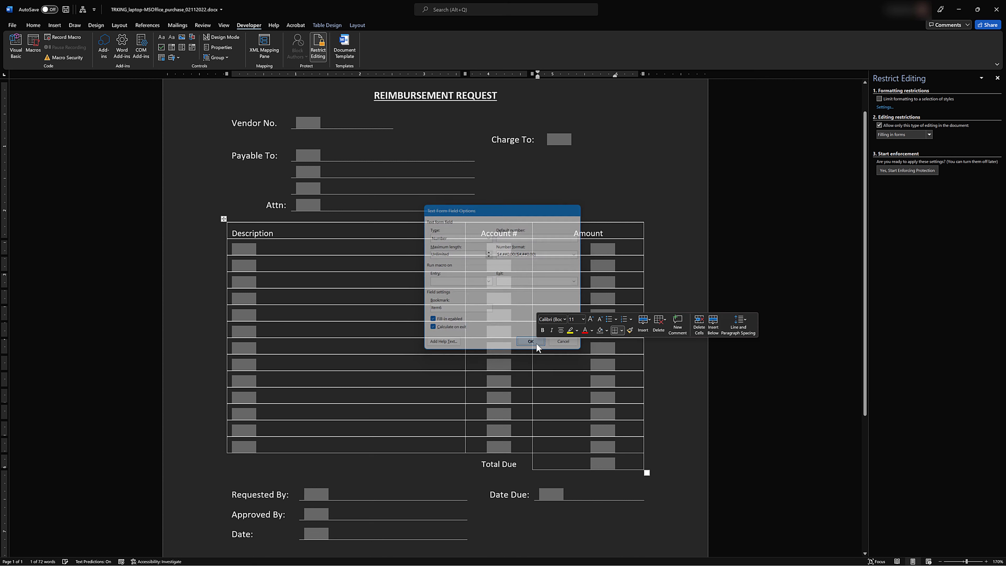
pyautogui.doubleClick(601, 348)
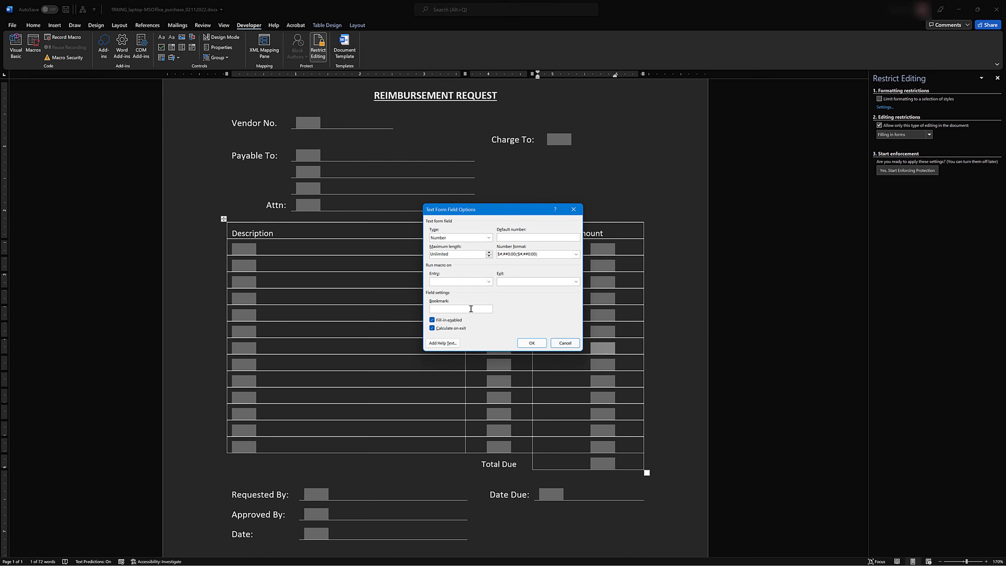
pyautogui.write('Item2')
pyautogui.click(535, 343)
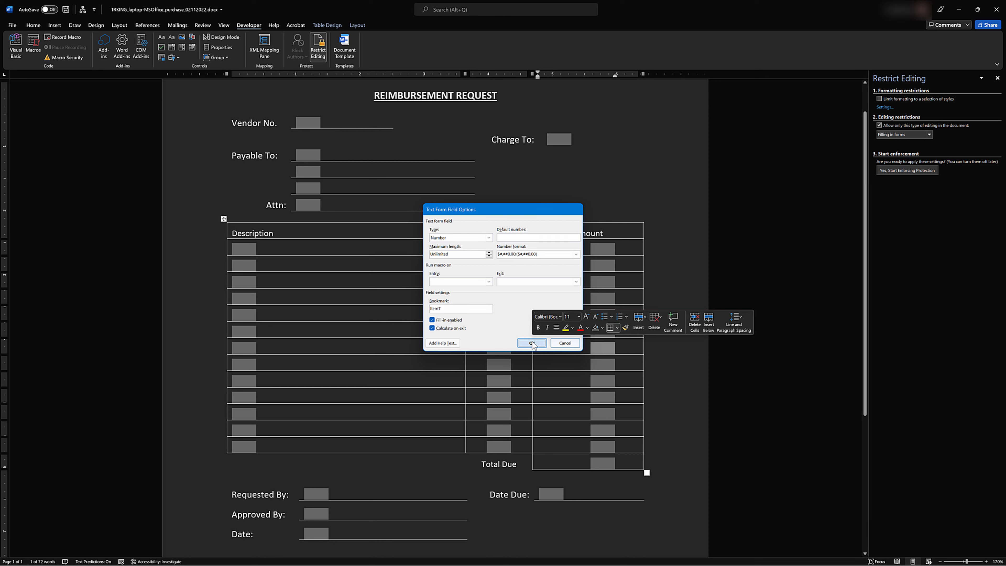
# Bookmark the following Amount field with its Item name and move to the field below.
pyautogui.doubleClick(604, 364)
pyautogui.write('Item2')
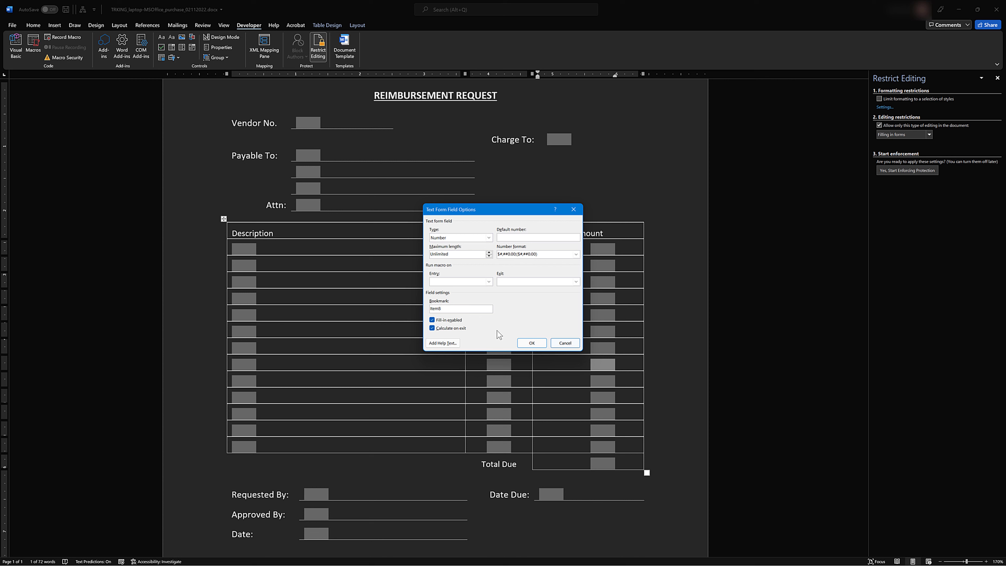
pyautogui.click(532, 342)
pyautogui.click(609, 380)
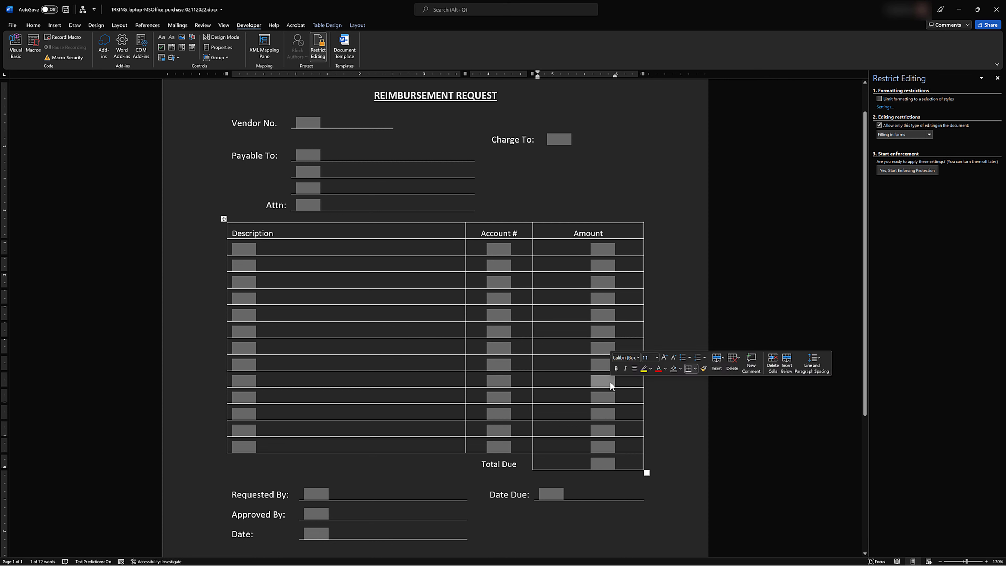
pyautogui.doubleClick(610, 380)
# Give the next two Amount fields their sequential Item bookmark names.
pyautogui.click(461, 309)
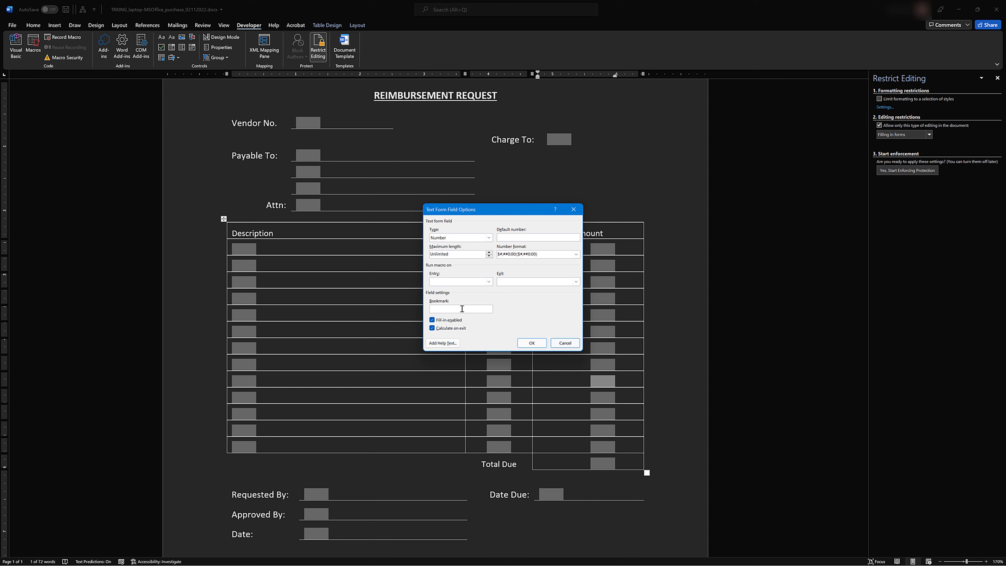
pyautogui.write('Item2')
pyautogui.click(531, 343)
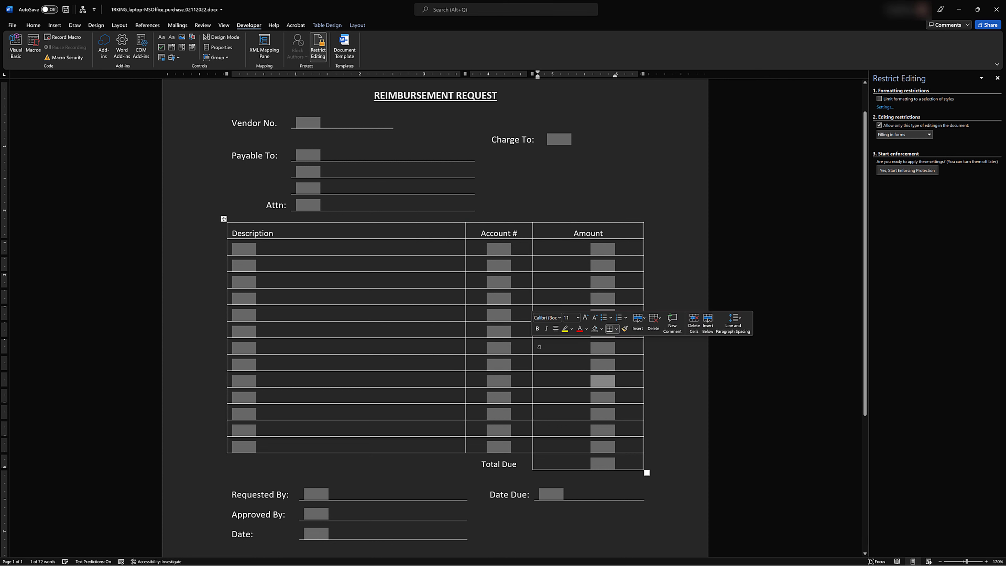
pyautogui.doubleClick(602, 397)
pyautogui.click(466, 309)
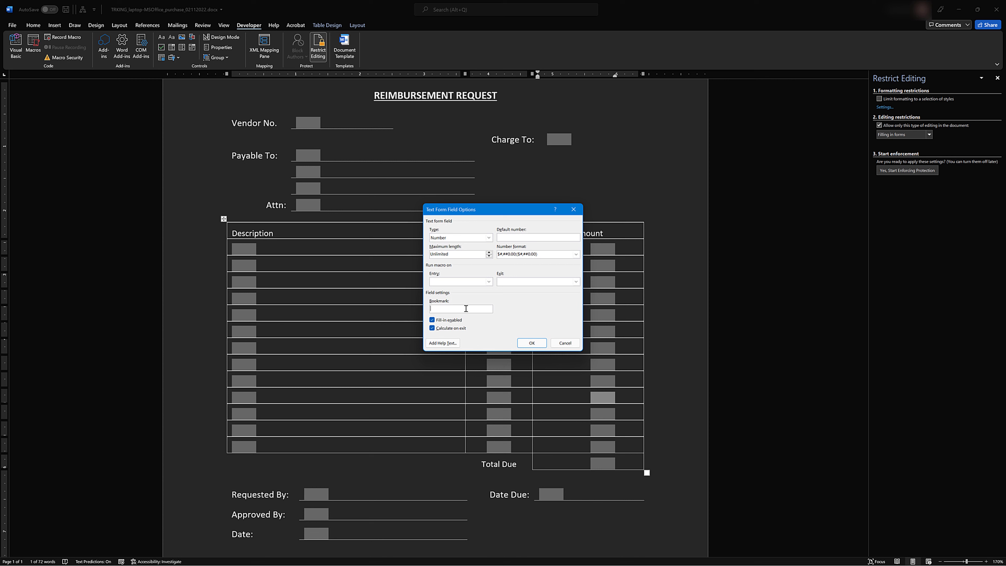
pyautogui.write('Item2')
pyautogui.click(531, 343)
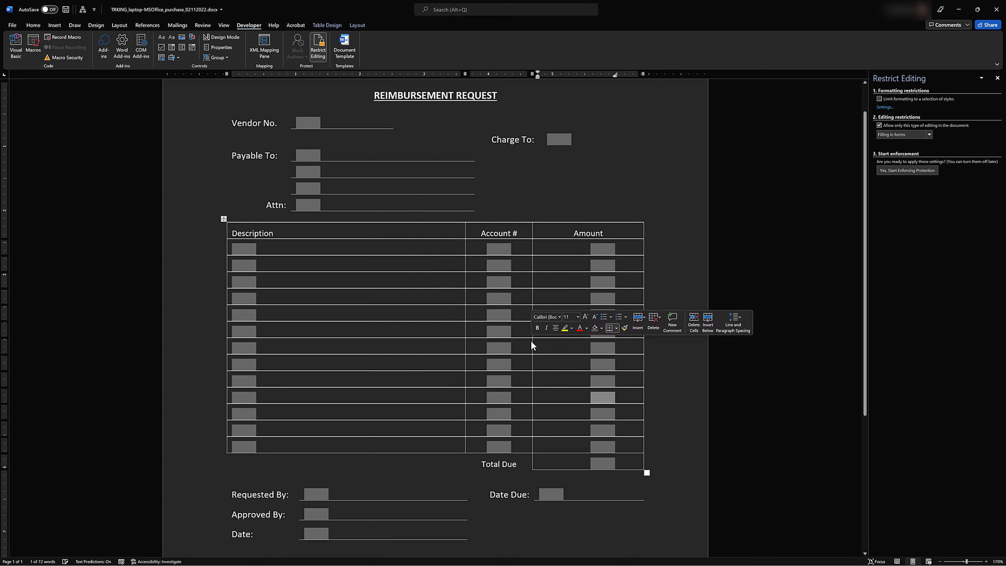
# Bookmark the next Amount field and name the following one Item12.
pyautogui.doubleClick(607, 414)
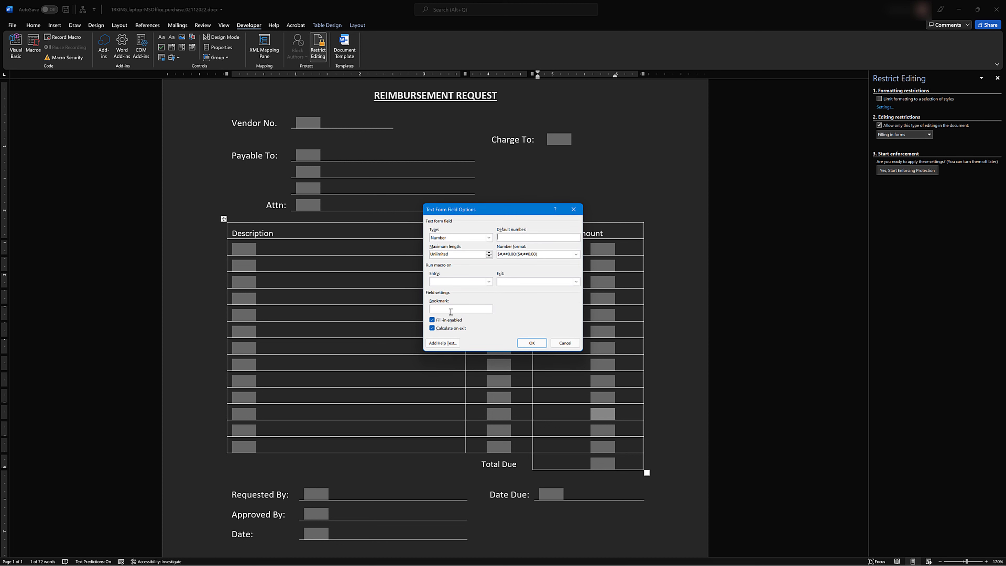
pyautogui.write('Item2')
pyautogui.press('Return')
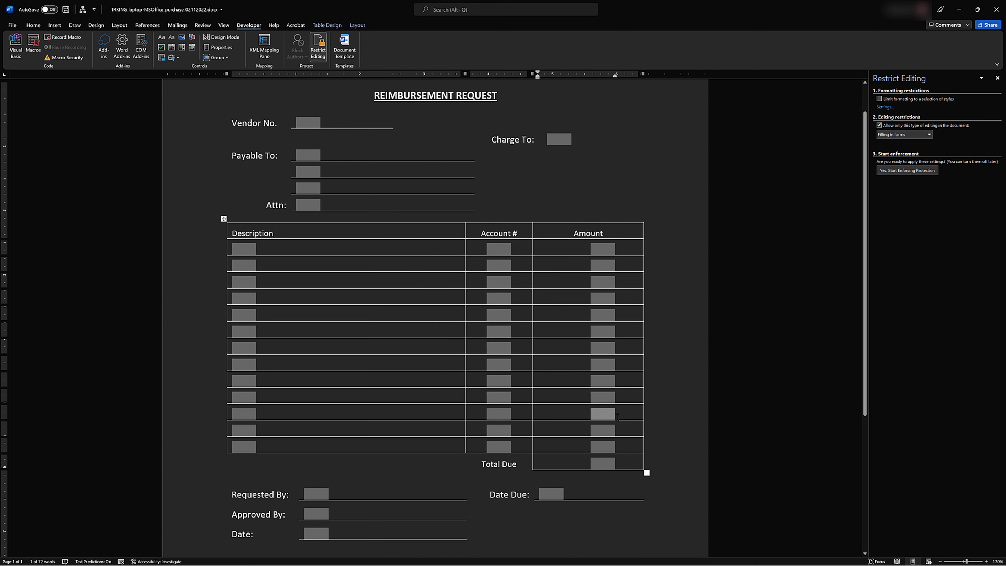
pyautogui.click(606, 429)
pyautogui.doubleClick(605, 429)
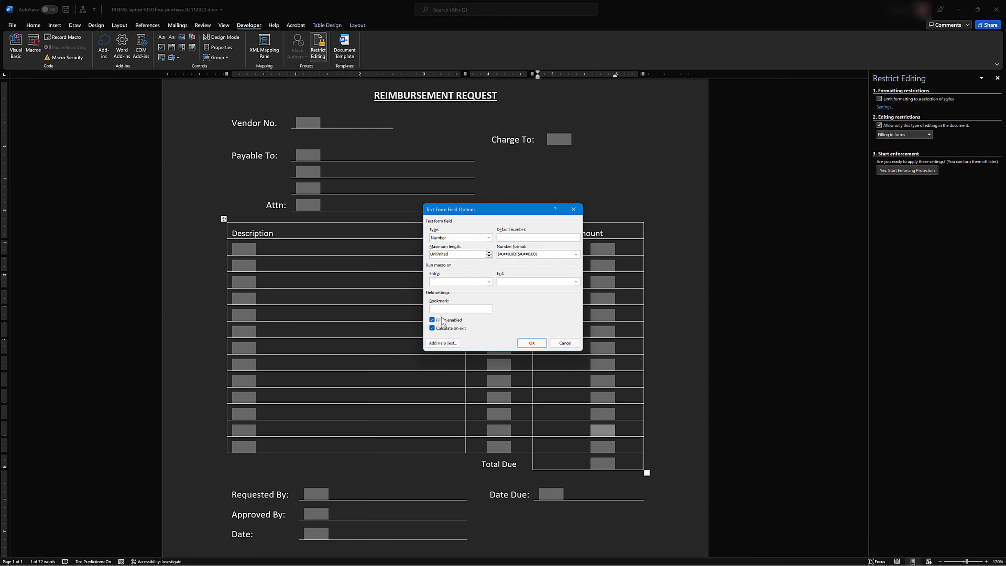
pyautogui.click(440, 309)
pyautogui.write('Item3')
pyautogui.press('BackSpace')
pyautogui.write('12')
pyautogui.click(534, 344)
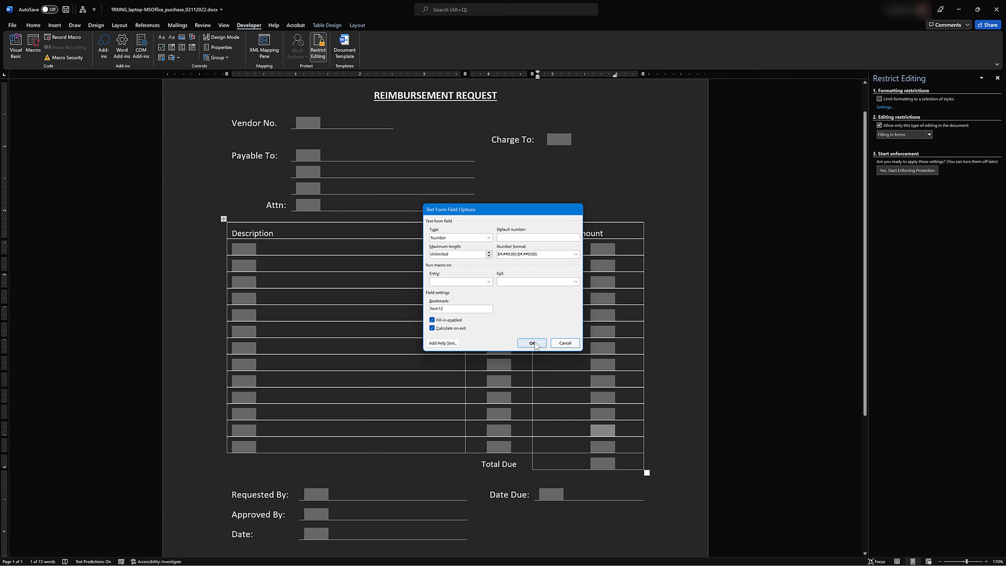
# Bookmark the last row's Amount field with its Item name and select the Total Due field.
pyautogui.doubleClick(605, 446)
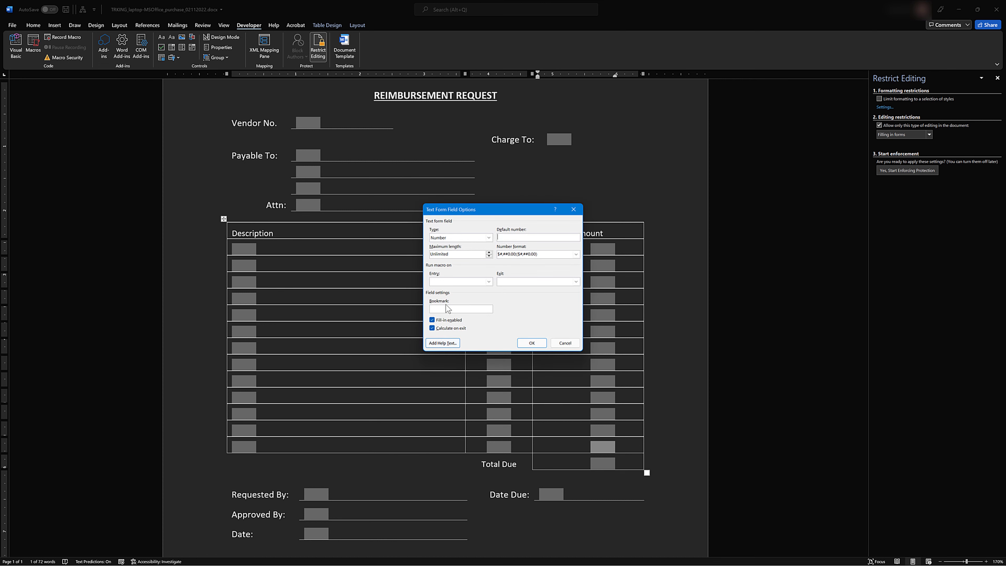
pyautogui.write('Item2')
pyautogui.click(532, 343)
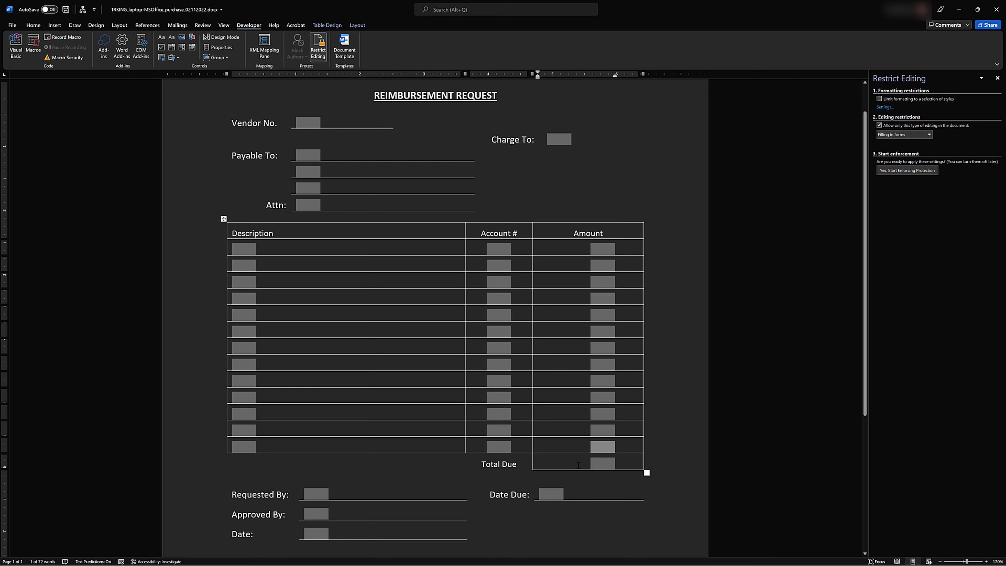
pyautogui.click(605, 464)
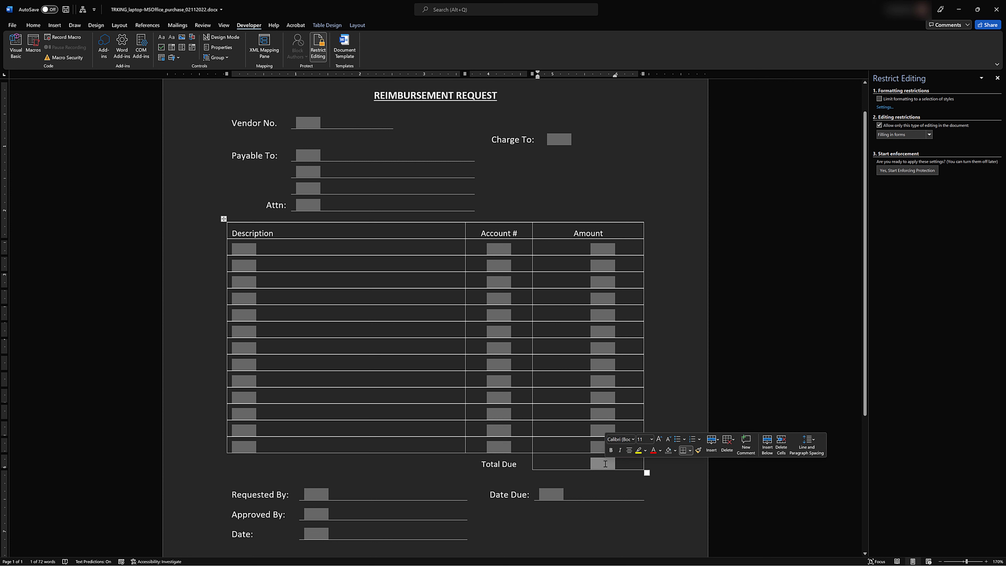
# Set the Total Due field's type to Calculation and its bookmark to TotalDue.
pyautogui.doubleClick(605, 464)
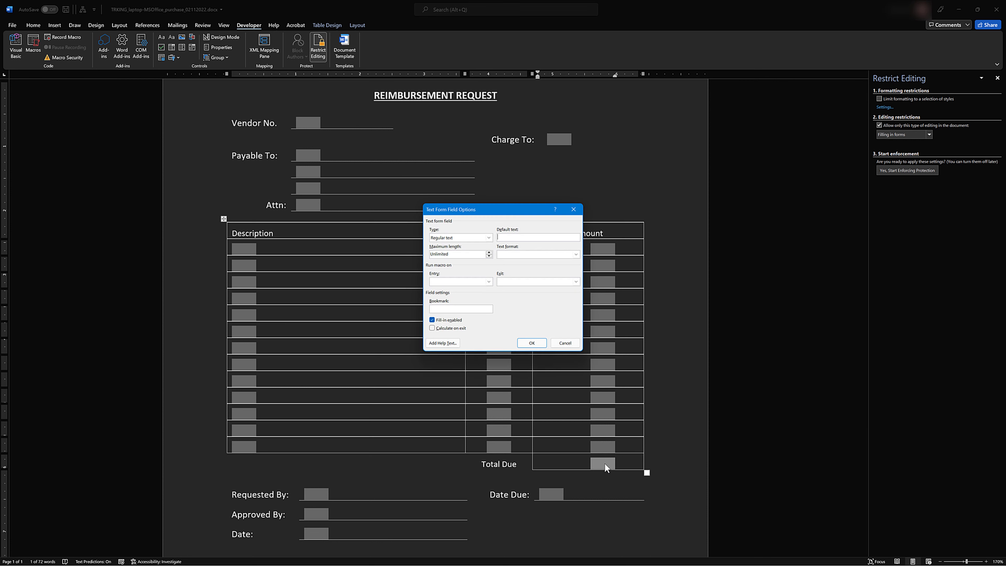
pyautogui.moveTo(497, 210); pyautogui.dragTo(719, 226)
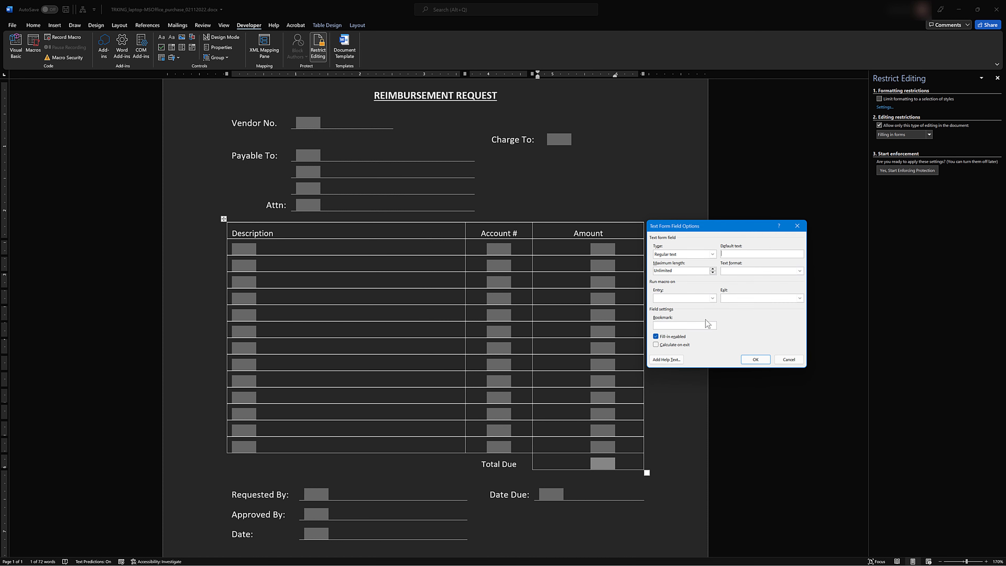
pyautogui.click(712, 254)
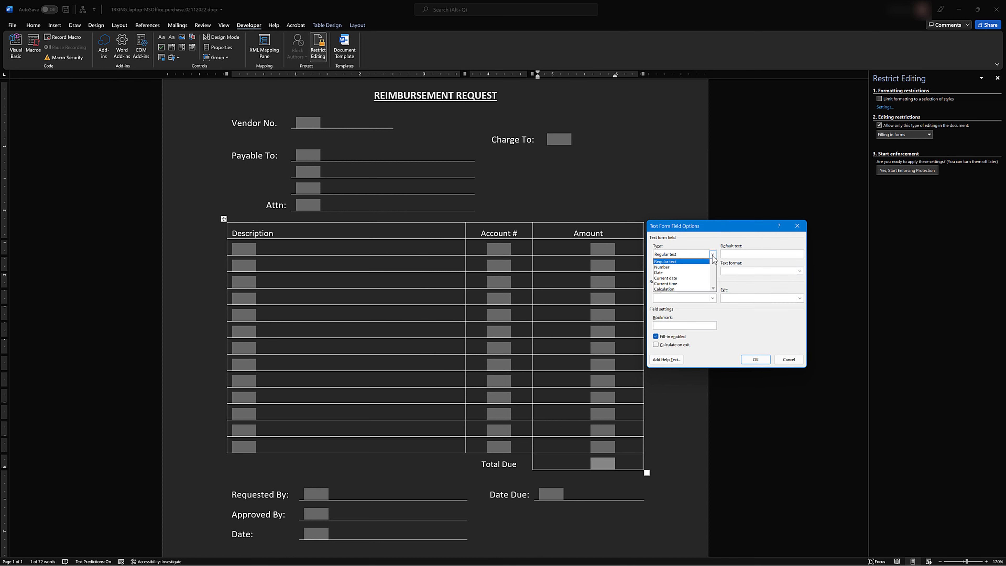
pyautogui.click(674, 287)
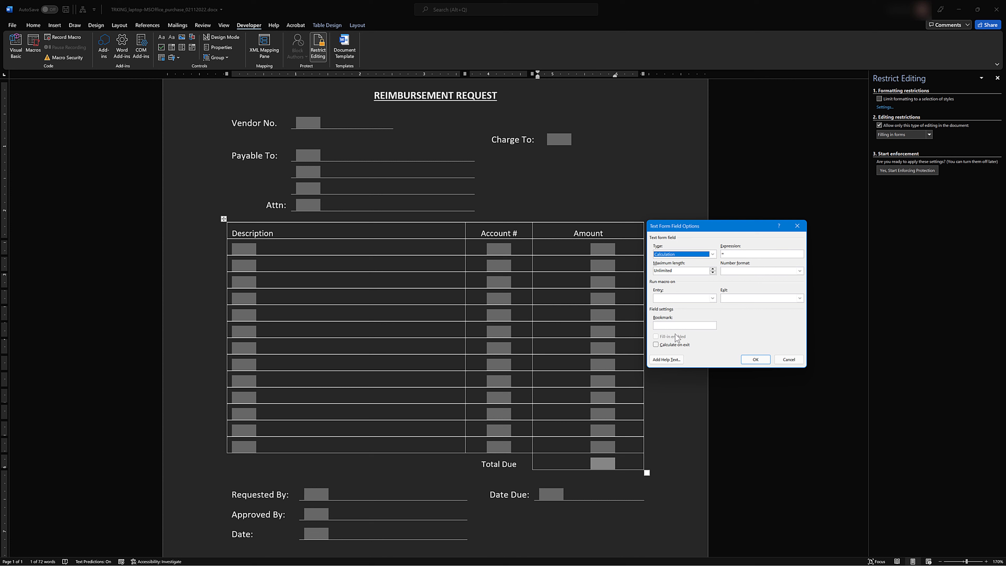
pyautogui.click(673, 325)
pyautogui.write('Total')
pyautogui.write('Due')
# Enter the expression =item1+item2+item3… summing the Item bookmarks through item13.
pyautogui.write('em1')
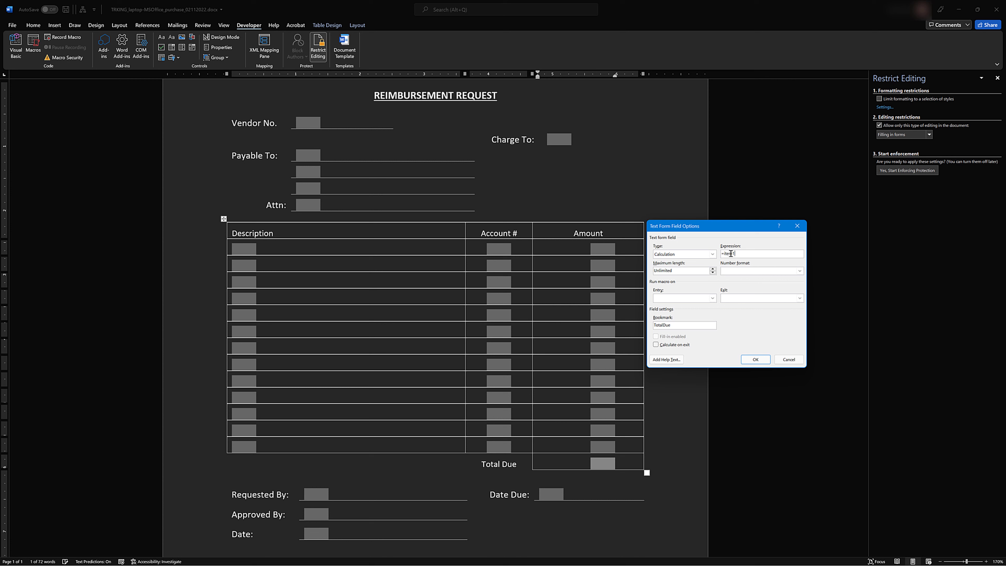
pyautogui.write('+item2+item3+item4')
pyautogui.click(787, 255)
pyautogui.write('+item5')
pyautogui.write('+item4')
pyautogui.write('+item5+item6+item4')
pyautogui.write('10')
pyautogui.write('+item4')
pyautogui.write('11')
pyautogui.write('+item1')
pyautogui.write('12')
pyautogui.write('+item1')
pyautogui.write('3')
pyautogui.press('Home')
# Apply the $#,##0.00;($#,##0.00) number format to Total Due and confirm the field.
pyautogui.click(799, 271)
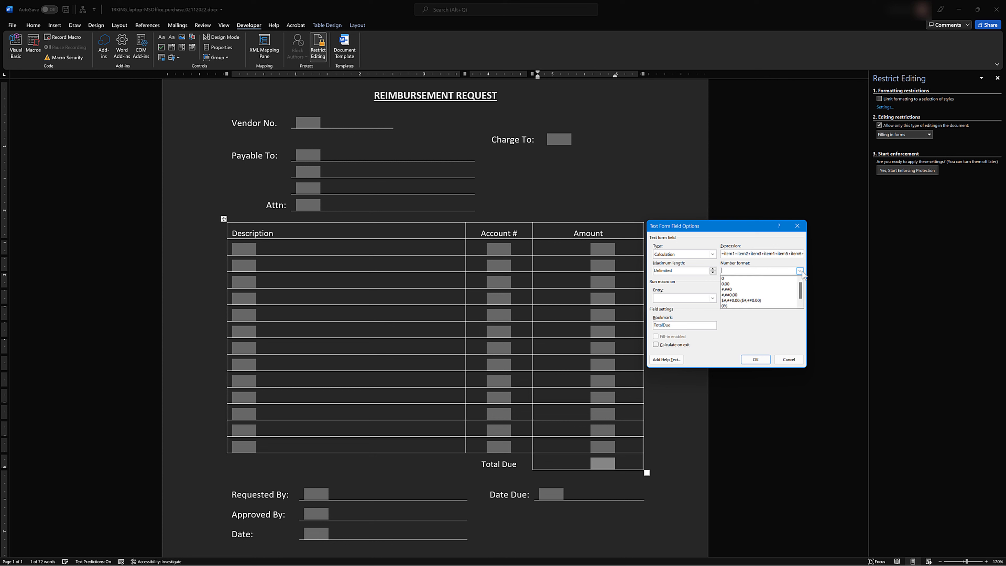
pyautogui.click(746, 300)
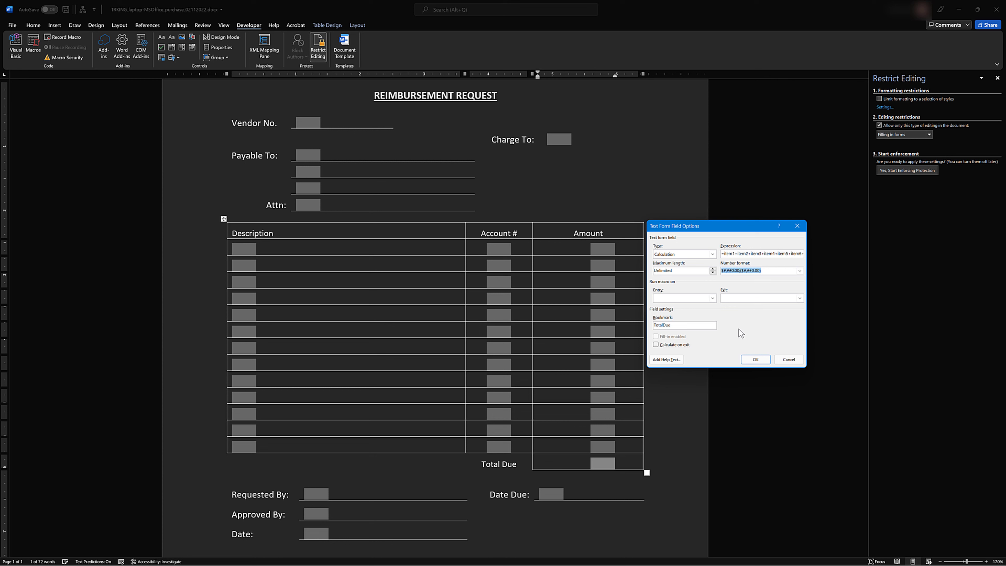
pyautogui.click(756, 359)
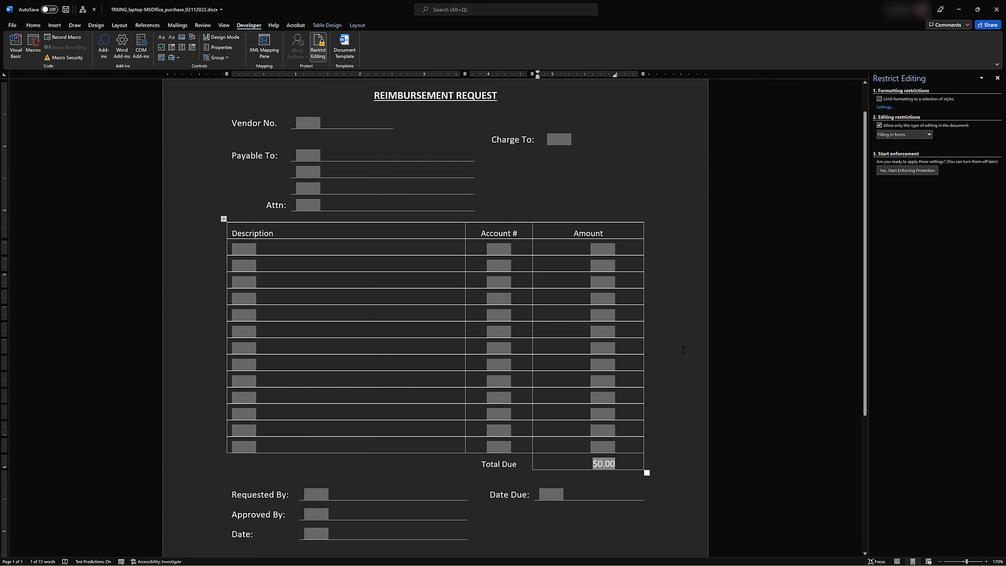
pyautogui.scroll(-1, 682, 349)
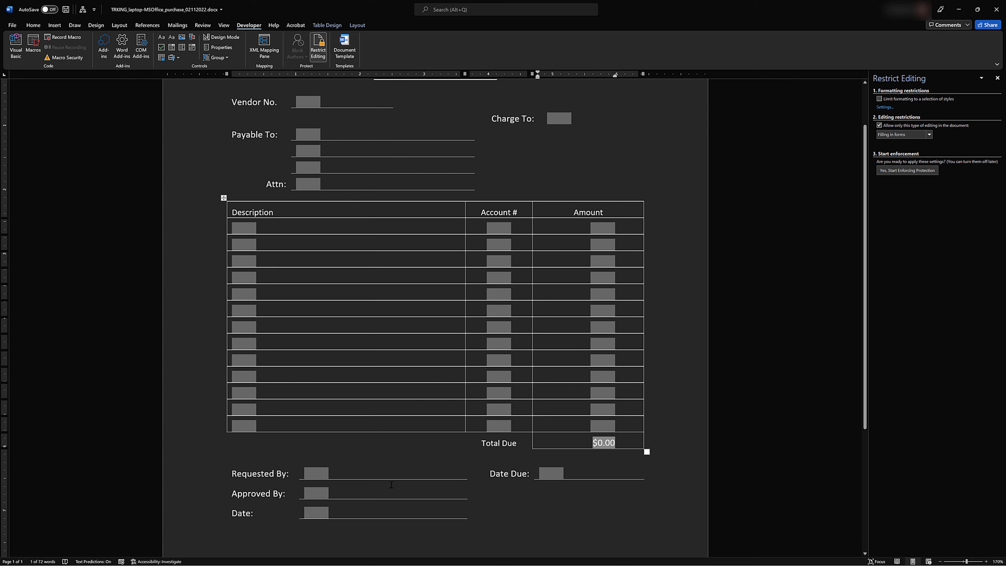
# Set the Date form field's type to Date with the M/d/yyyy format.
pyautogui.click(312, 513)
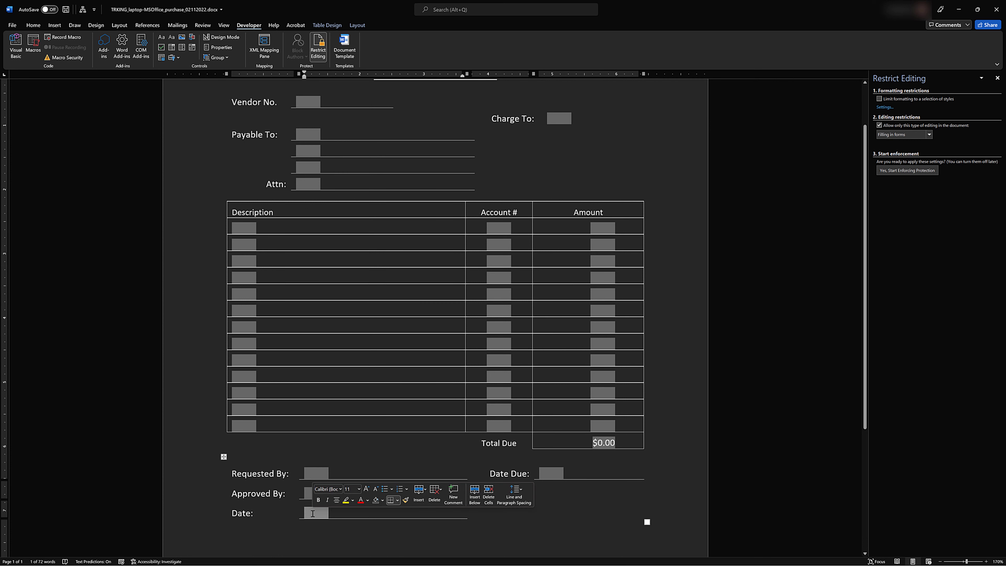
pyautogui.doubleClick(313, 513)
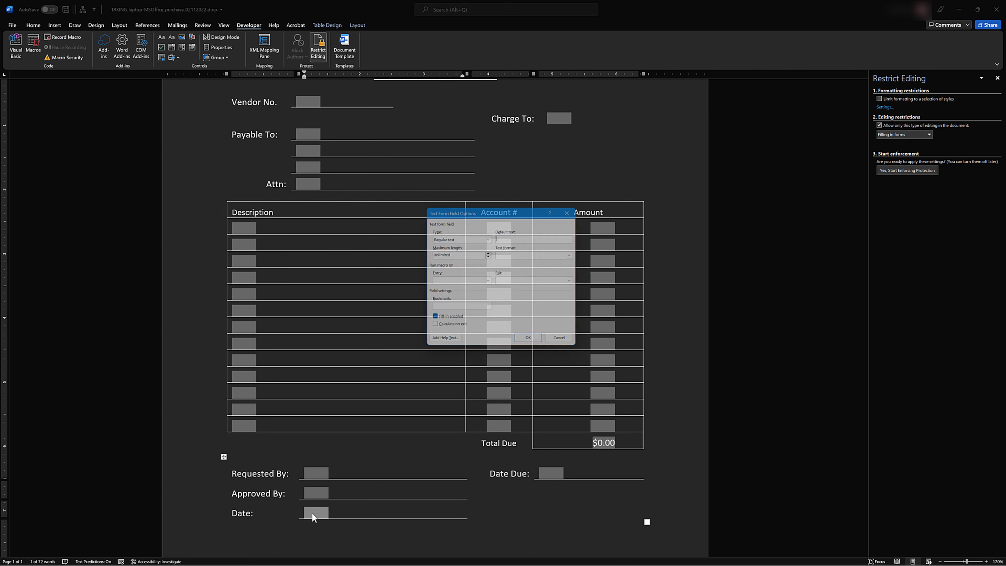
pyautogui.click(489, 238)
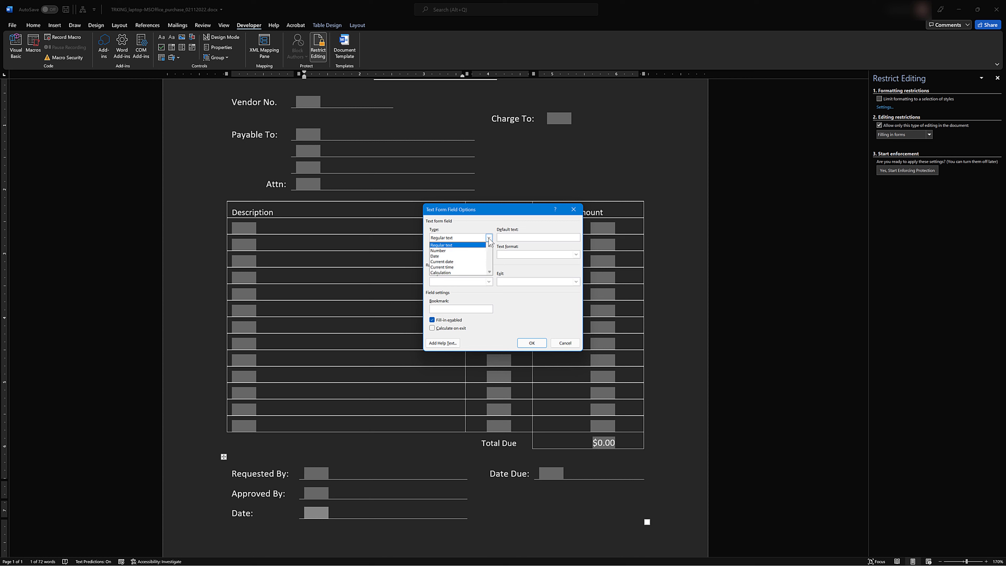
pyautogui.click(442, 257)
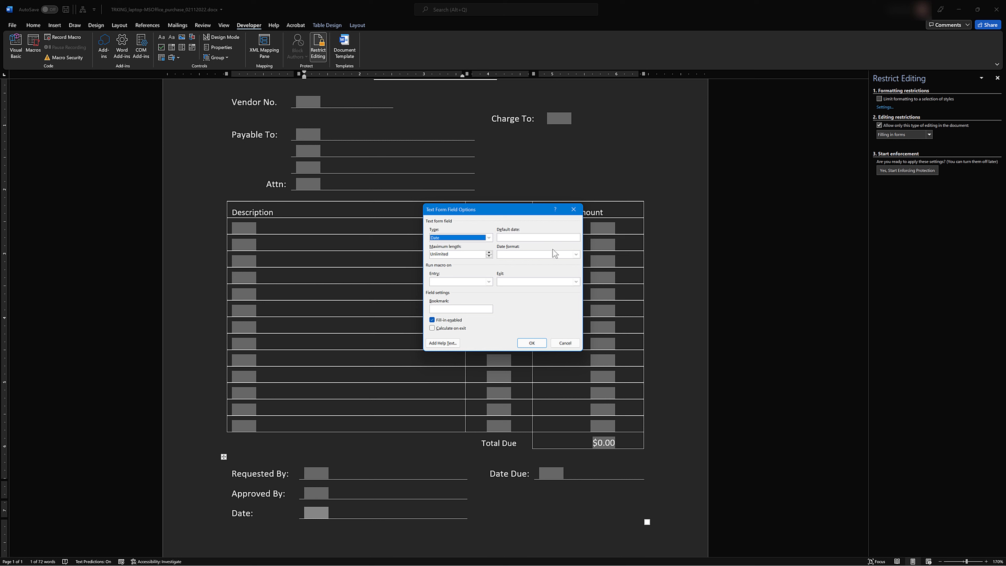
pyautogui.click(576, 254)
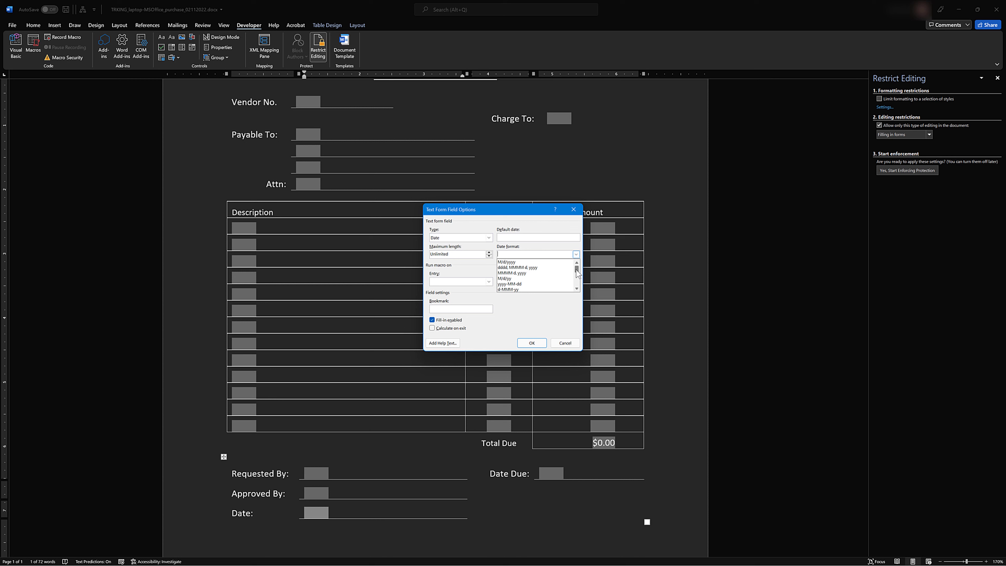
pyautogui.click(577, 290)
pyautogui.click(577, 290)
pyautogui.click(576, 290)
pyautogui.click(577, 290)
pyautogui.click(577, 289)
pyautogui.click(576, 290)
pyautogui.click(576, 290)
pyautogui.click(577, 290)
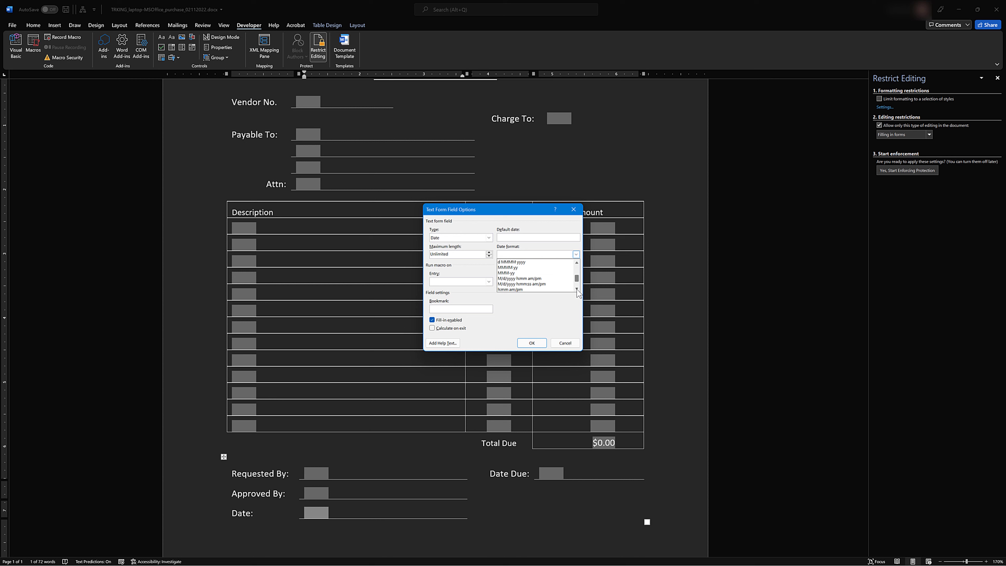
pyautogui.click(576, 290)
pyautogui.click(576, 290)
pyautogui.click(576, 289)
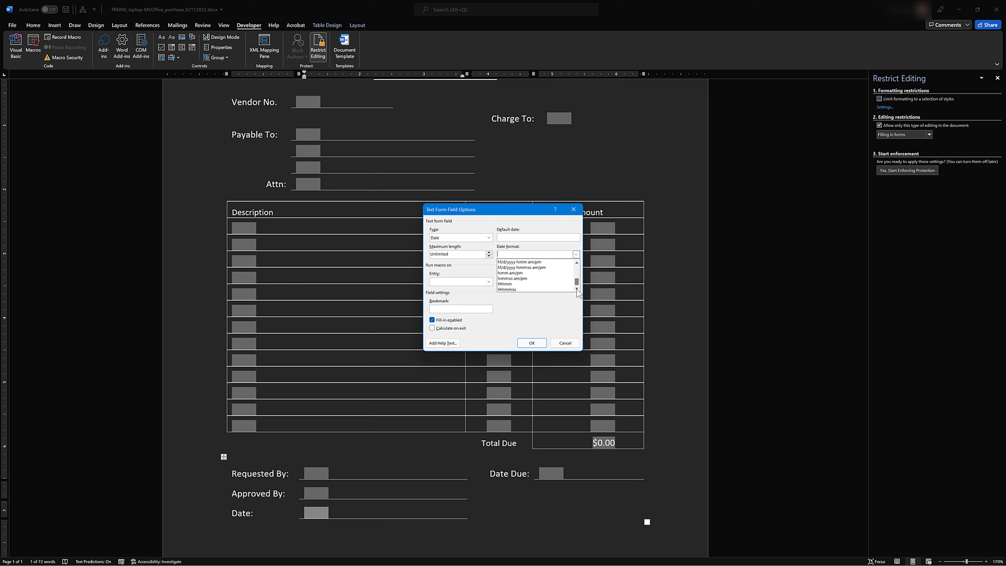
pyautogui.moveTo(577, 282); pyautogui.dragTo(576, 263)
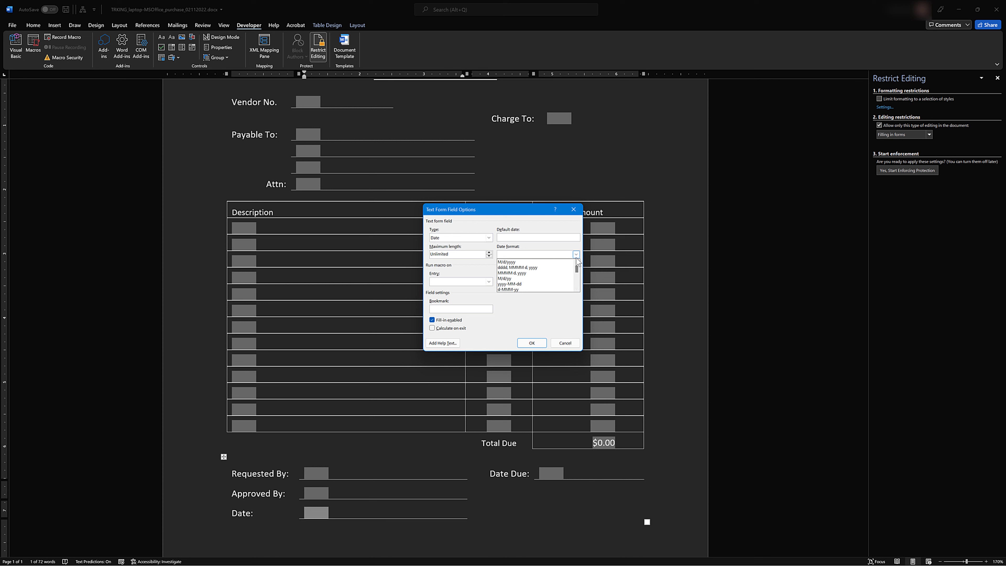
pyautogui.click(504, 261)
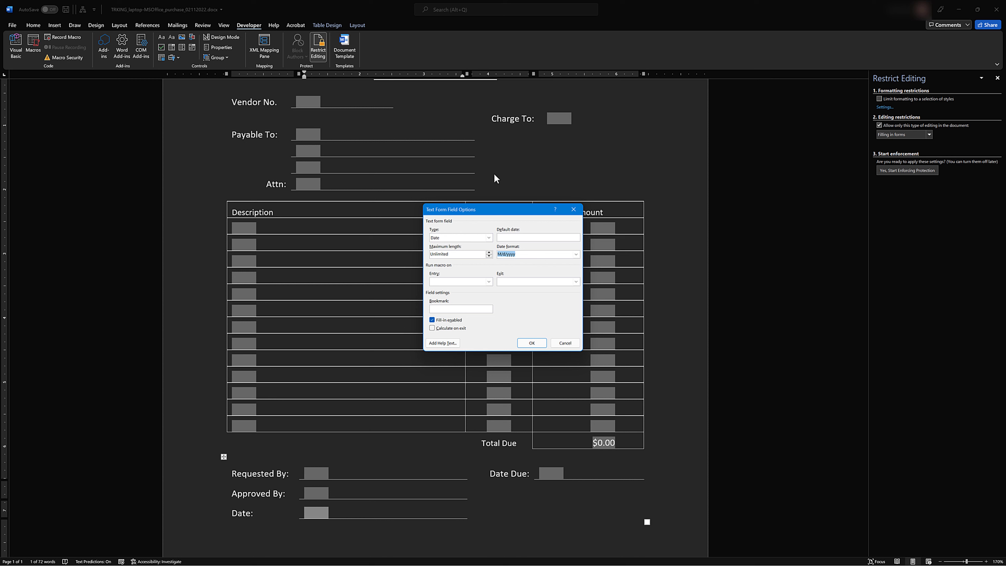
# Name the Date field's bookmark Date and confirm its settings.
pyautogui.moveTo(524, 210); pyautogui.dragTo(399, 217)
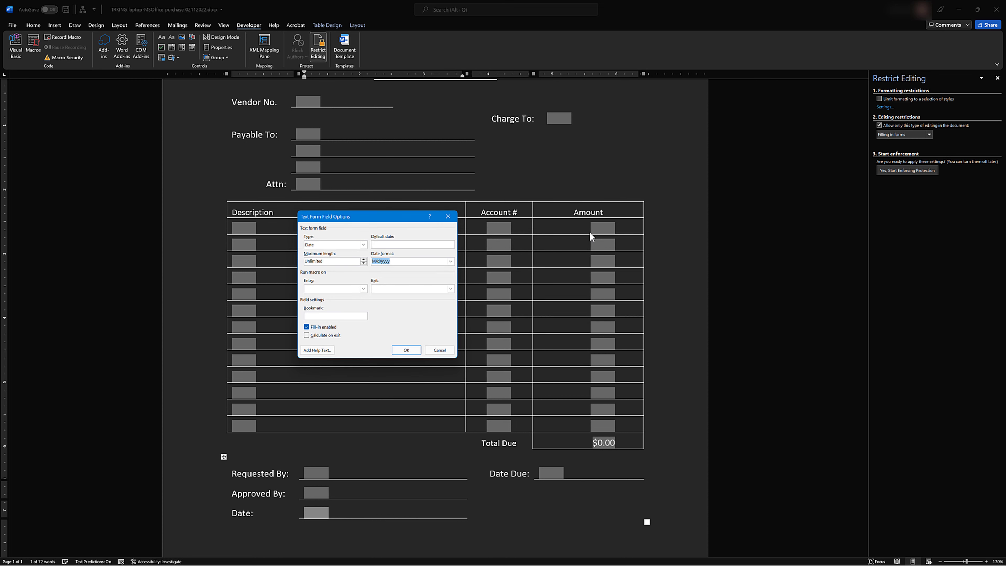
pyautogui.moveTo(370, 214); pyautogui.dragTo(564, 141)
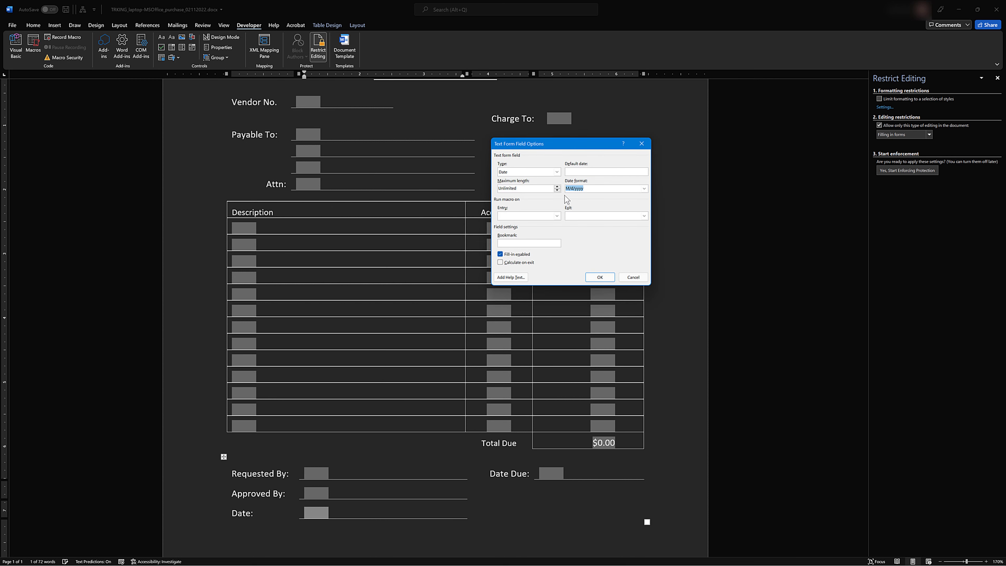
pyautogui.click(521, 243)
pyautogui.write('Date')
pyautogui.click(599, 277)
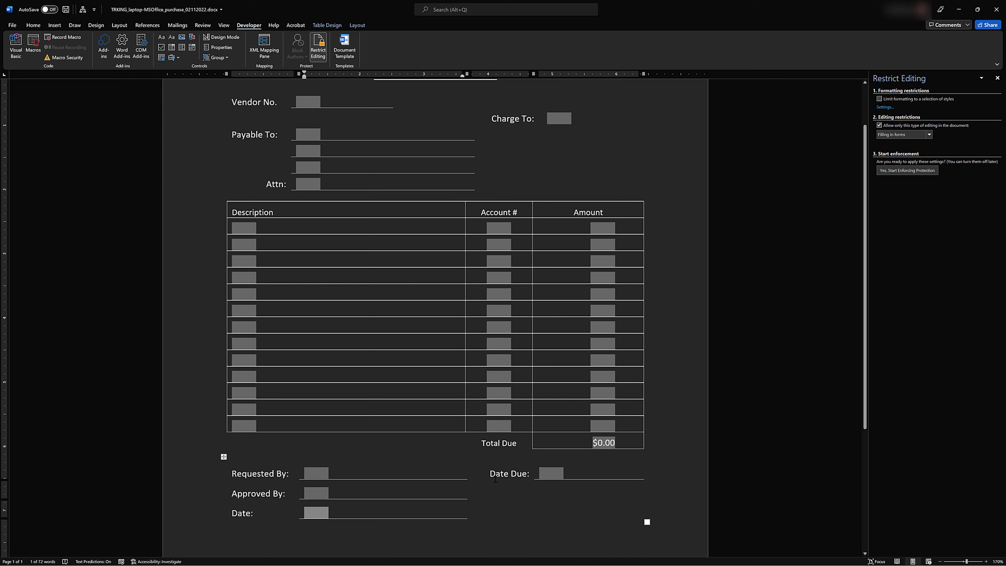
# Set the Date Due field to Date type with M/d/yyyy format and confirm.
pyautogui.doubleClick(549, 473)
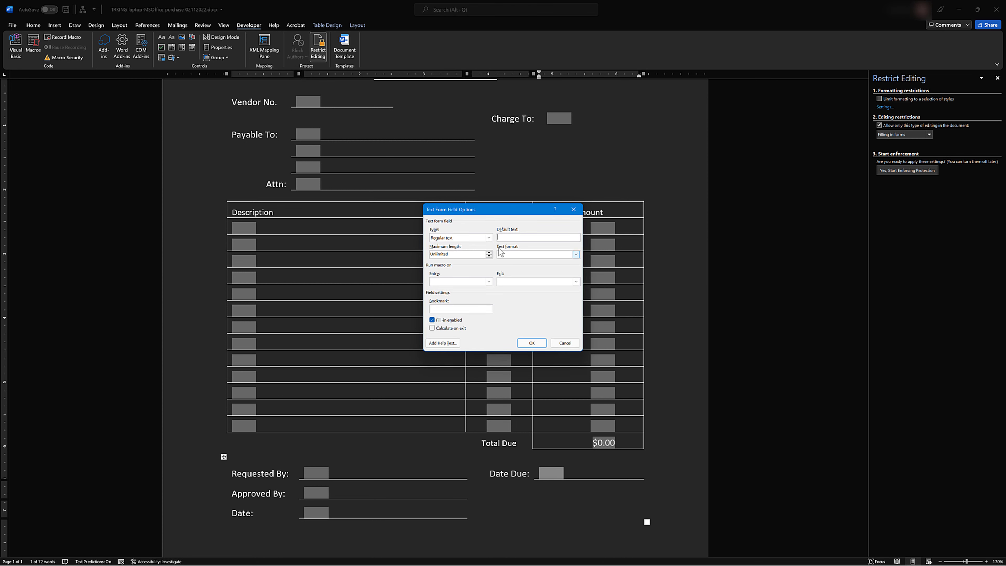
pyautogui.click(488, 237)
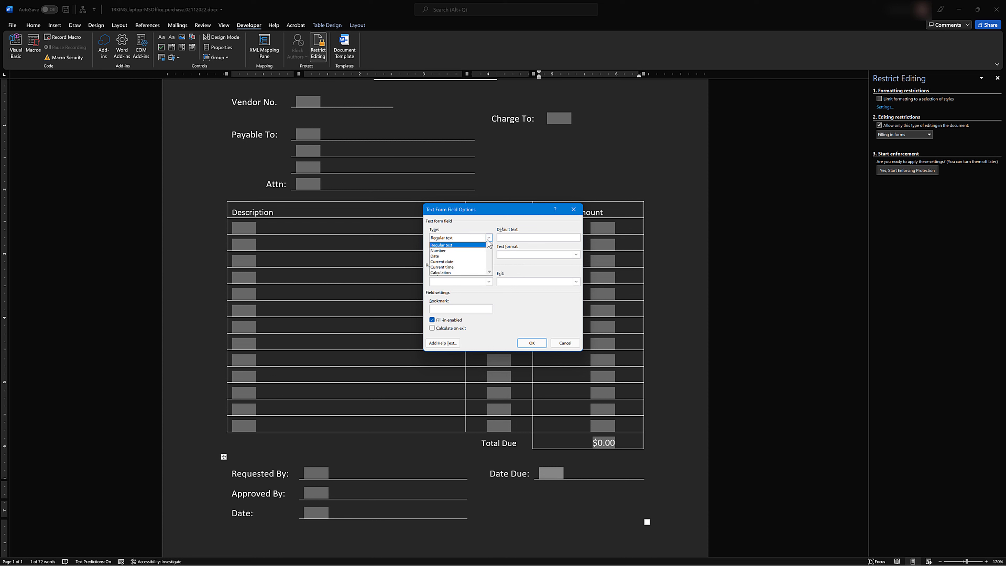
pyautogui.click(441, 256)
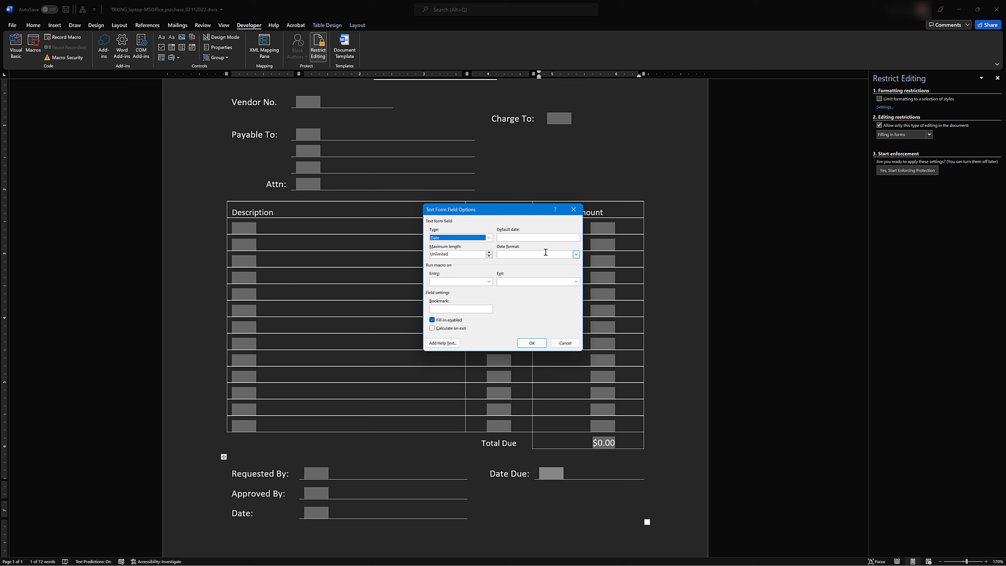
pyautogui.click(576, 254)
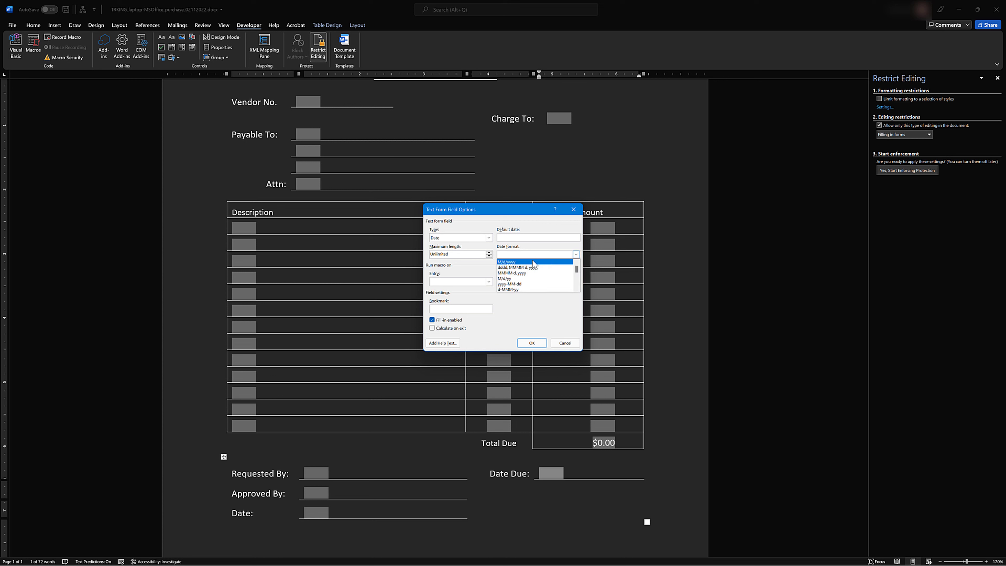
pyautogui.click(519, 261)
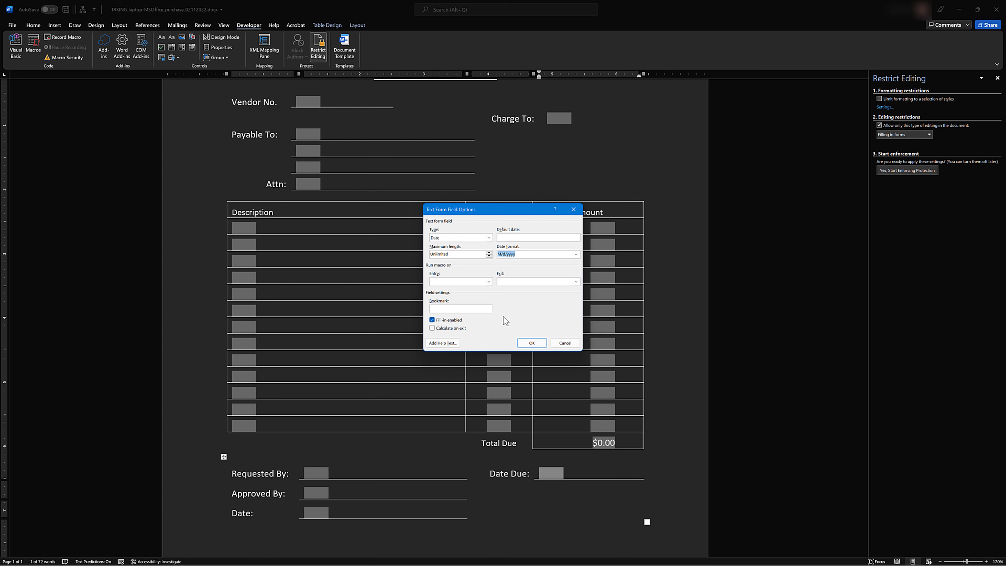
pyautogui.click(531, 342)
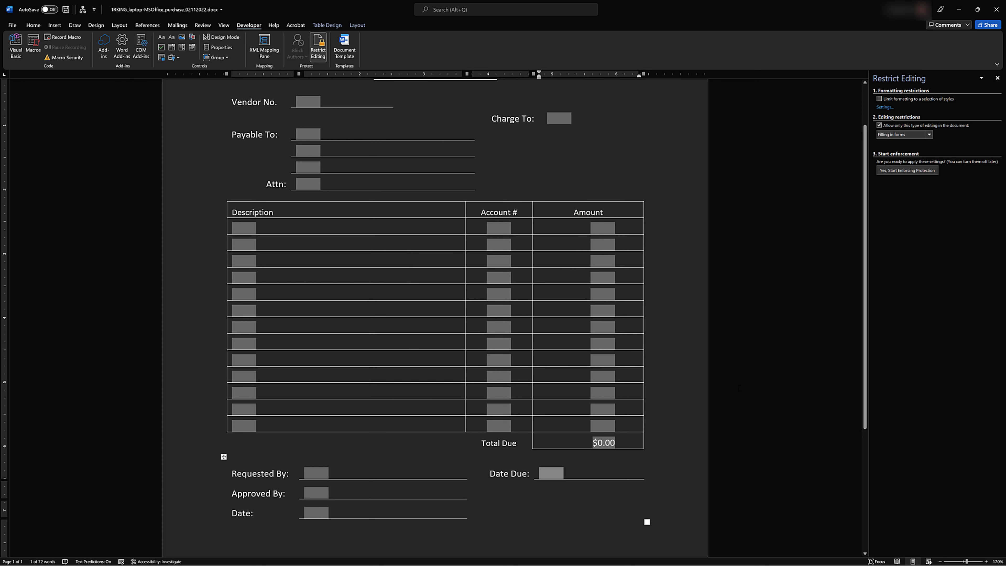
pyautogui.scroll(2, 757, 287)
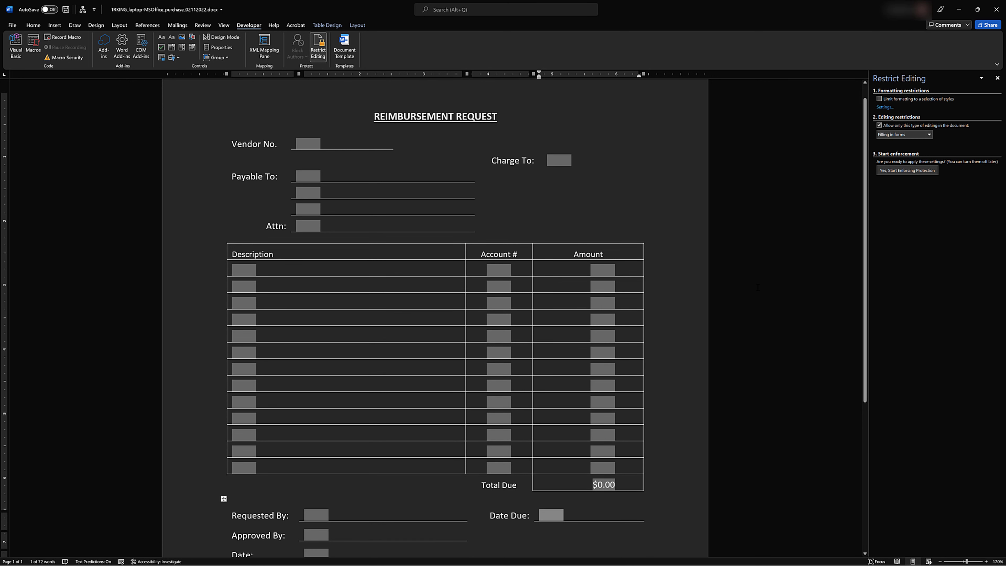
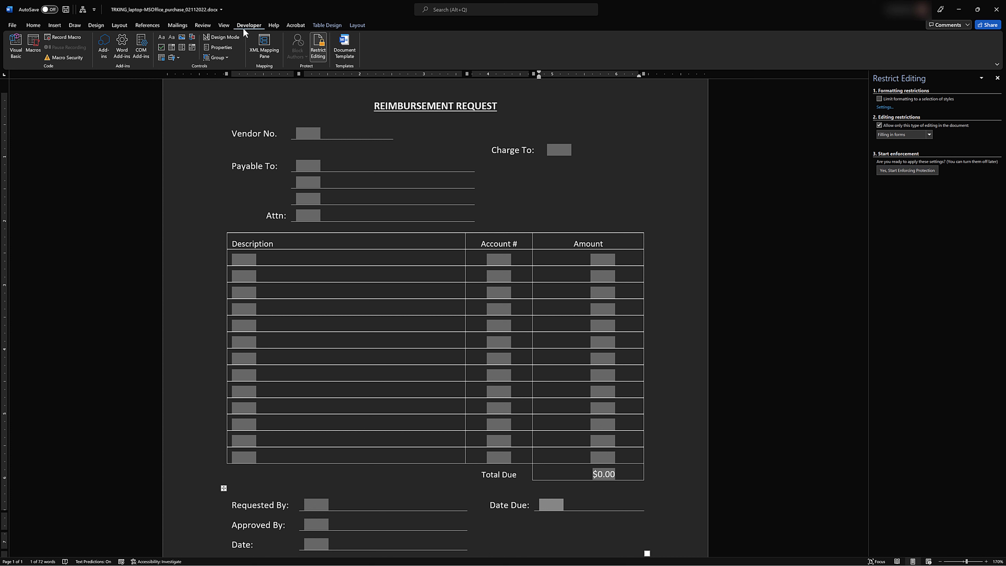
# Enforce filling-in-forms protection on the reimbursement request with no password.
pyautogui.click(319, 43)
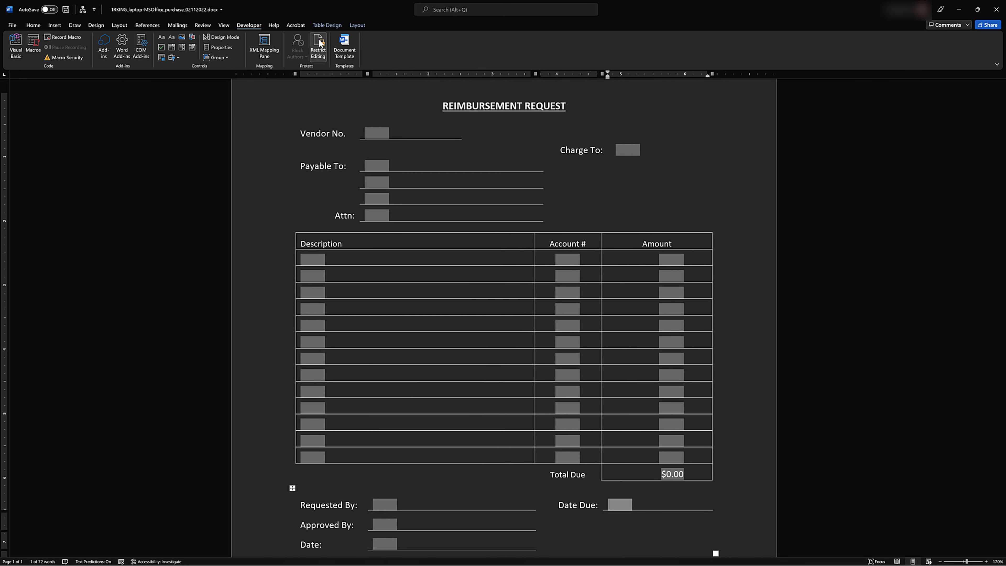
pyautogui.click(318, 44)
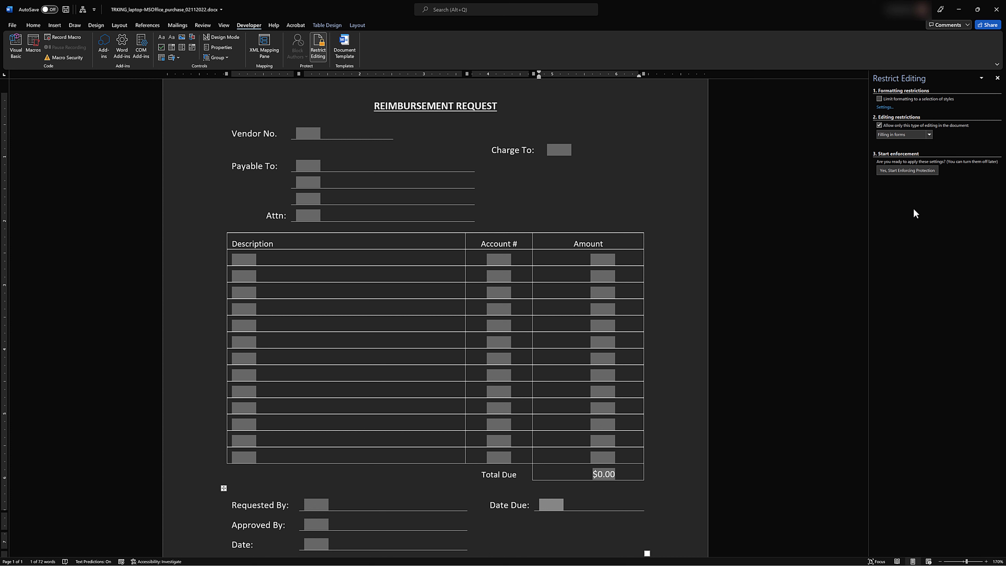
pyautogui.click(906, 170)
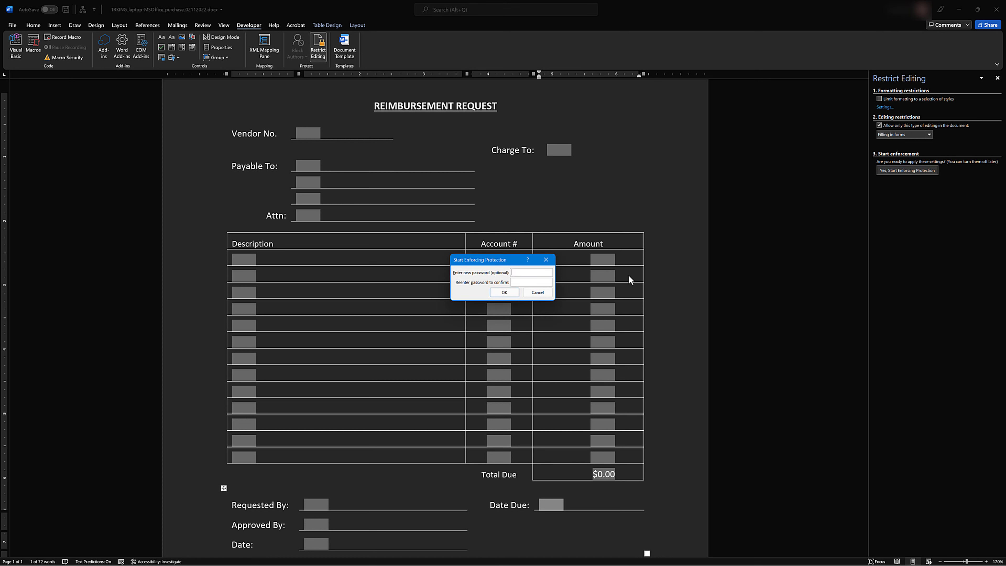
pyautogui.click(500, 292)
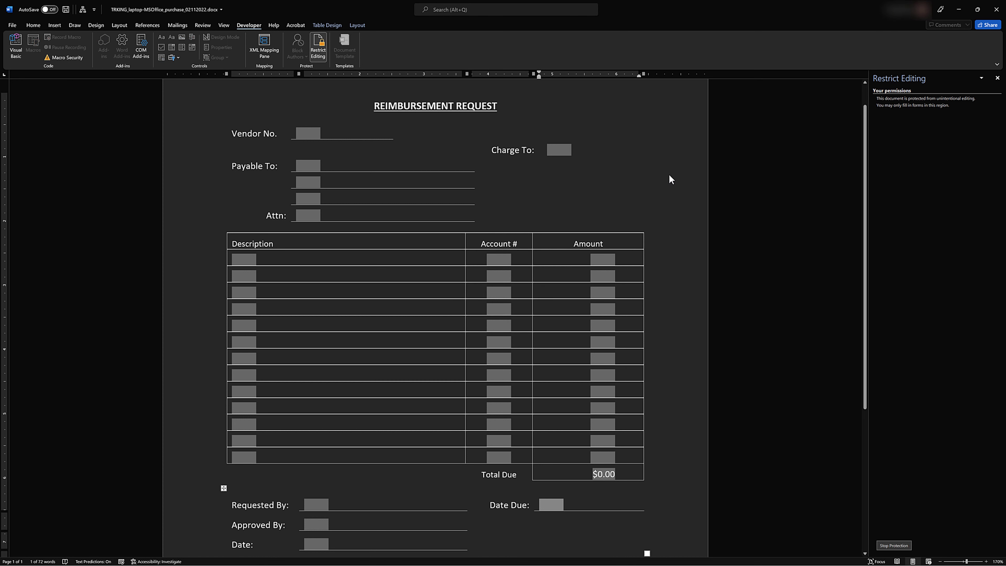
pyautogui.click(307, 134)
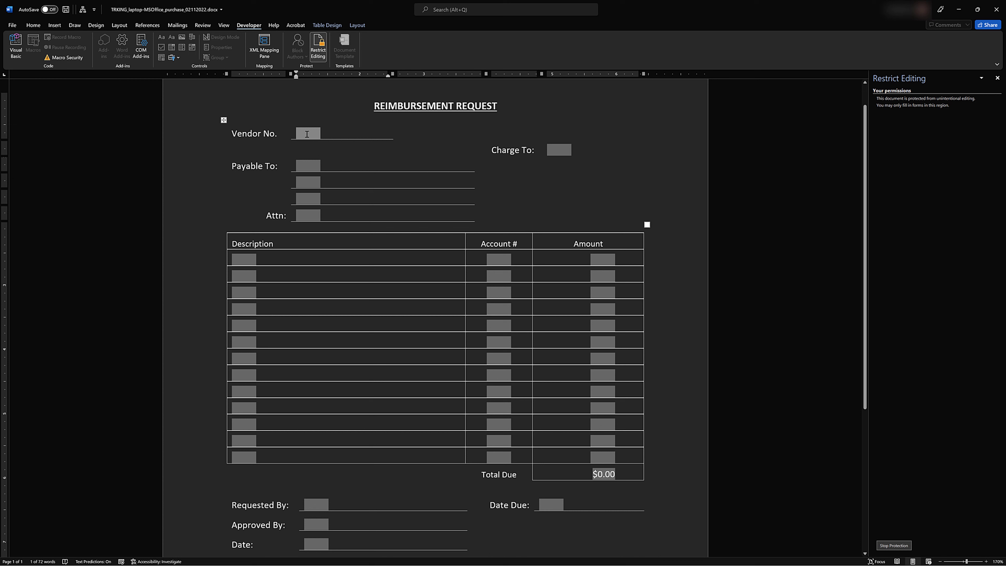
# Enter Vendor No. 200-5000 and Charge To 'Corporate'.
pyautogui.write('200')
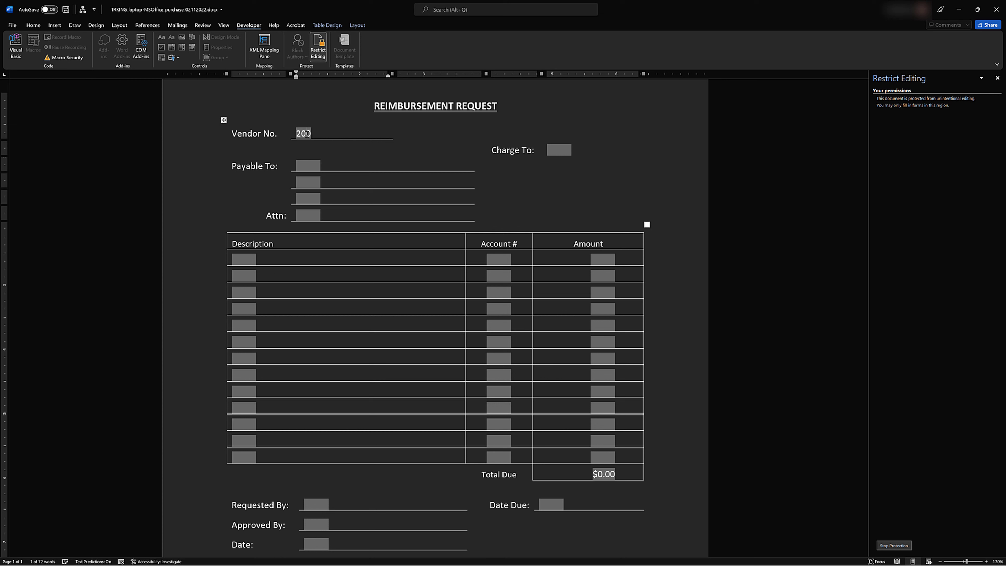
pyautogui.write('-5000')
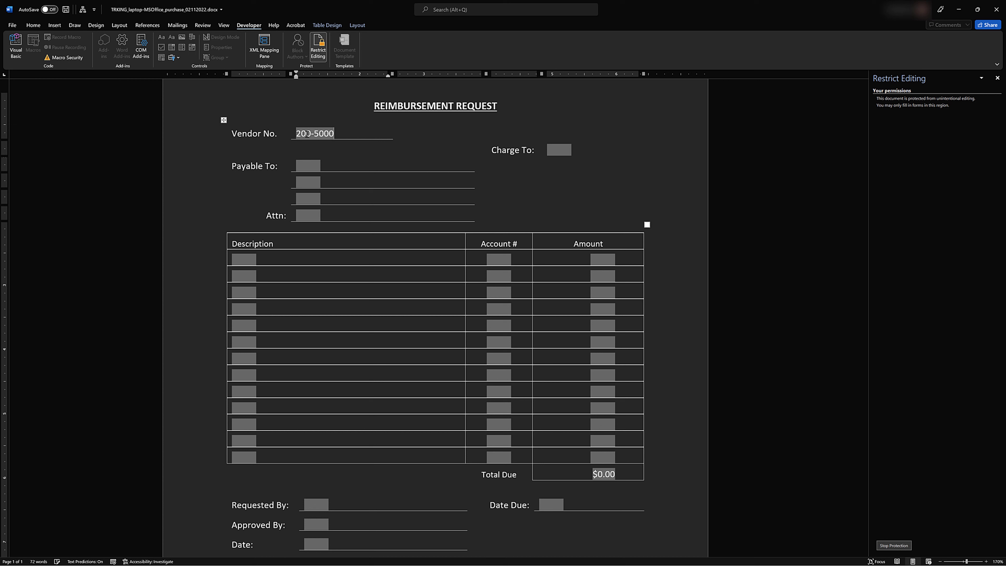
pyautogui.press('Tab')
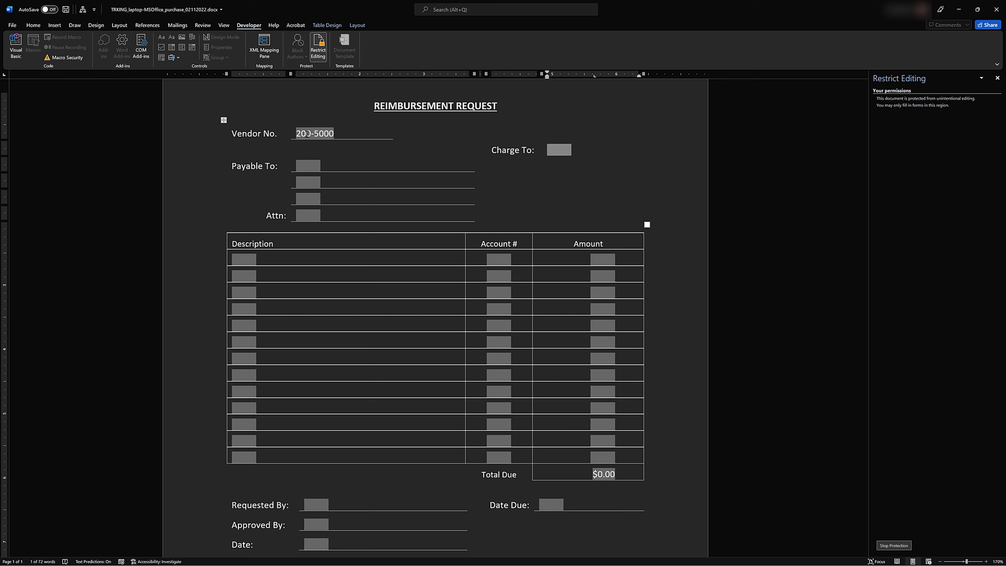
pyautogui.write('Copor')
pyautogui.press('BackSpace')
pyautogui.press('BackSpace')
pyautogui.press('BackSpace')
pyautogui.write('r')
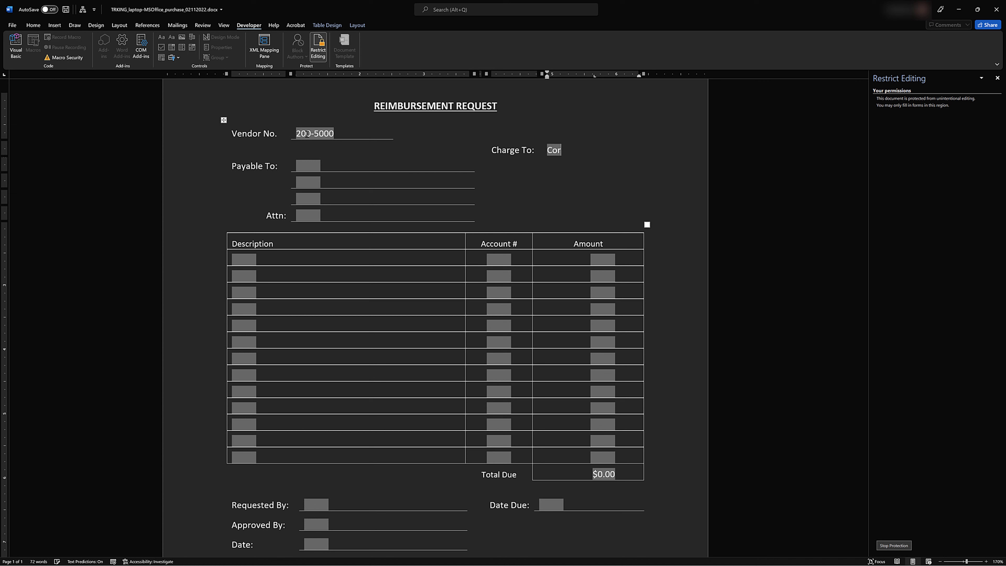
pyautogui.write('porate')
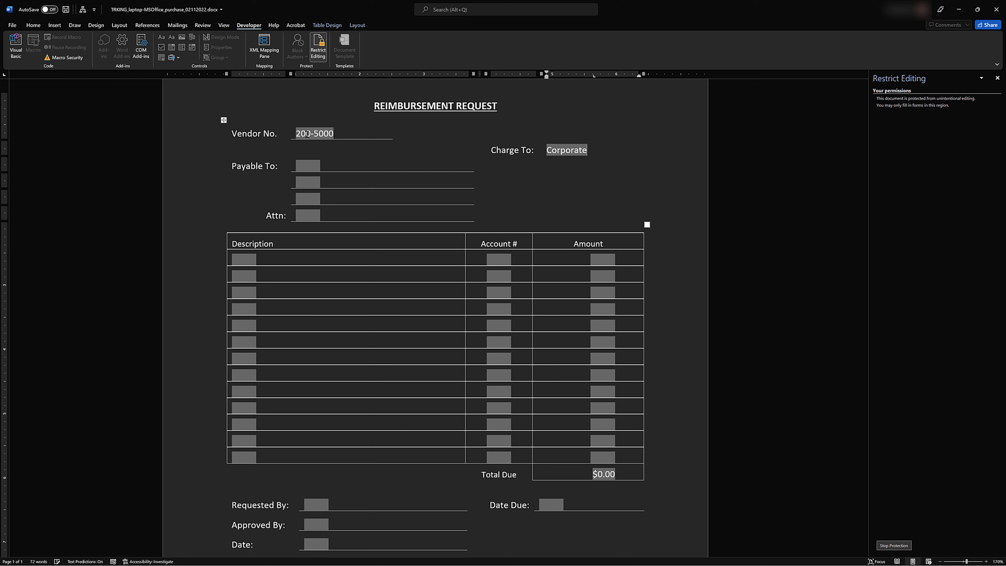
# Enter the payee's full name in both the Payable To and Attn fields.
pyautogui.click(309, 166)
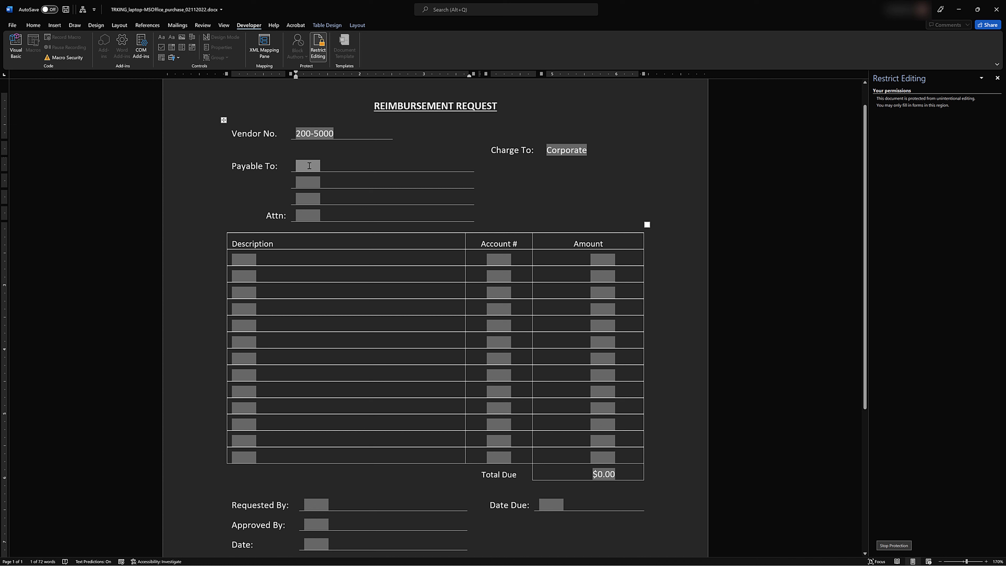
pyautogui.write('Jo')
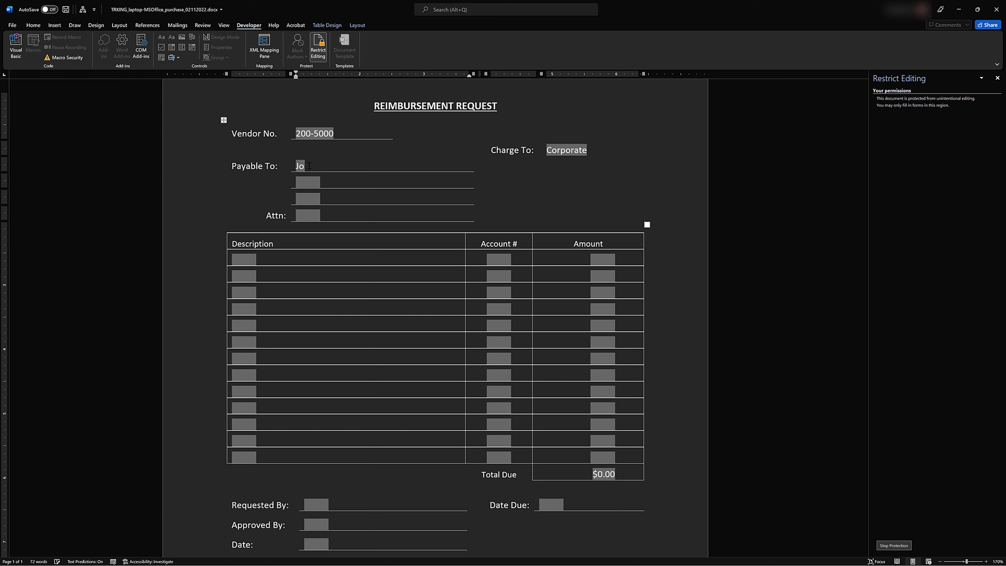
pyautogui.write('hn Jinglehymer')
pyautogui.press('Tab')
pyautogui.press('Tab')
pyautogui.press('Tab')
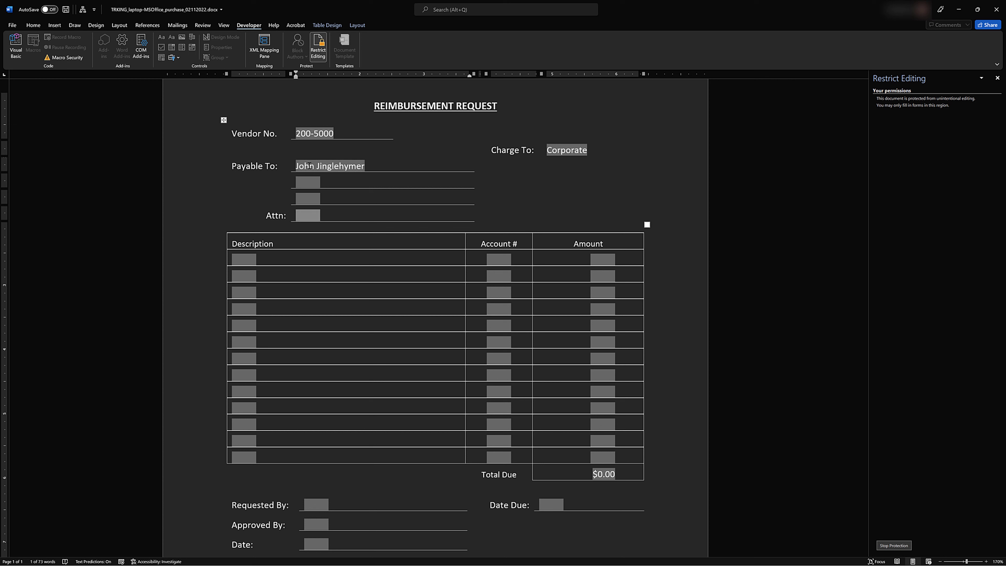
pyautogui.write('John Ji')
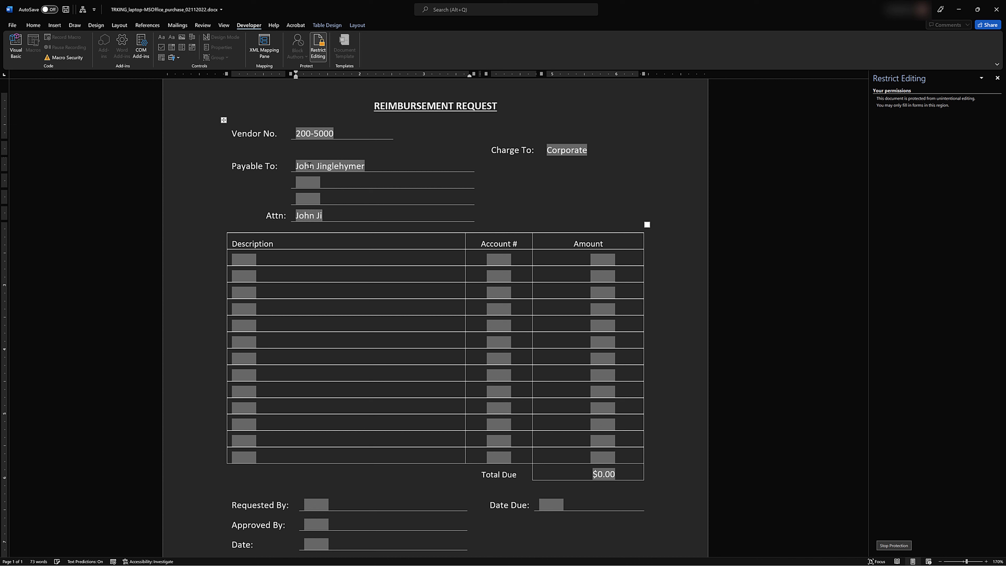
pyautogui.write('nglehymer')
pyautogui.press('Tab')
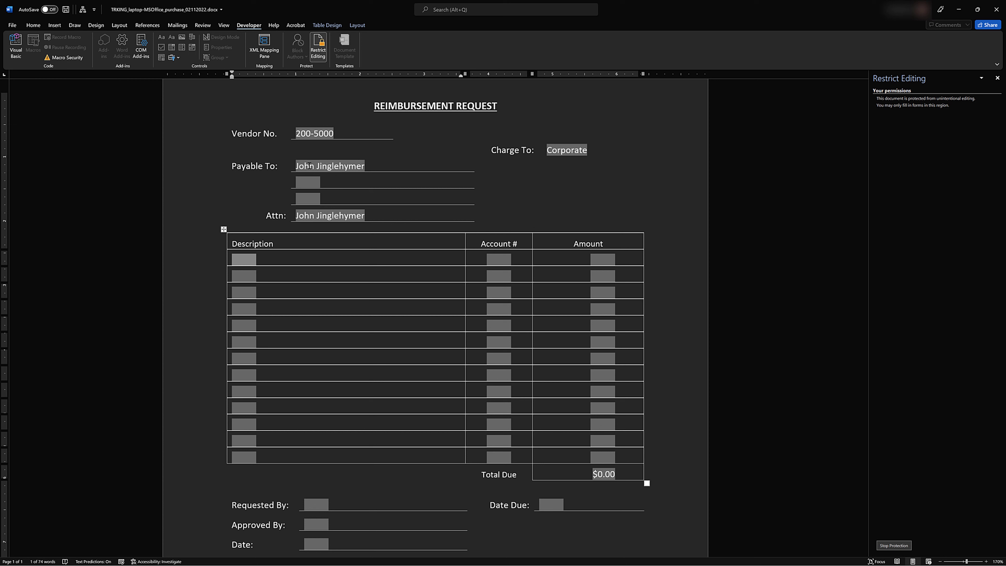
# Add line items Laptop (account 100, 2589.30) and Monitor (account 100, 356.48).
pyautogui.write('Laptop')
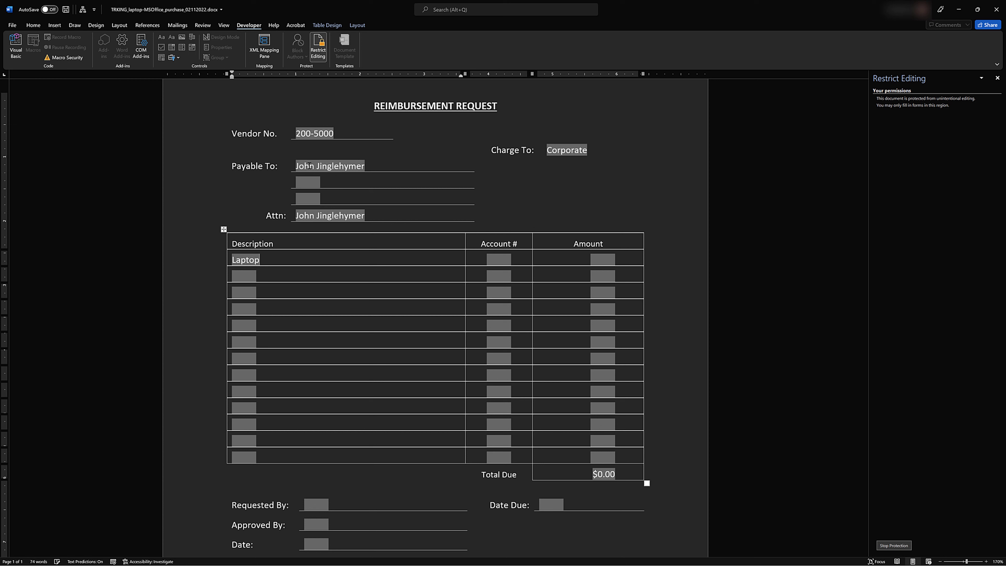
pyautogui.press('Tab')
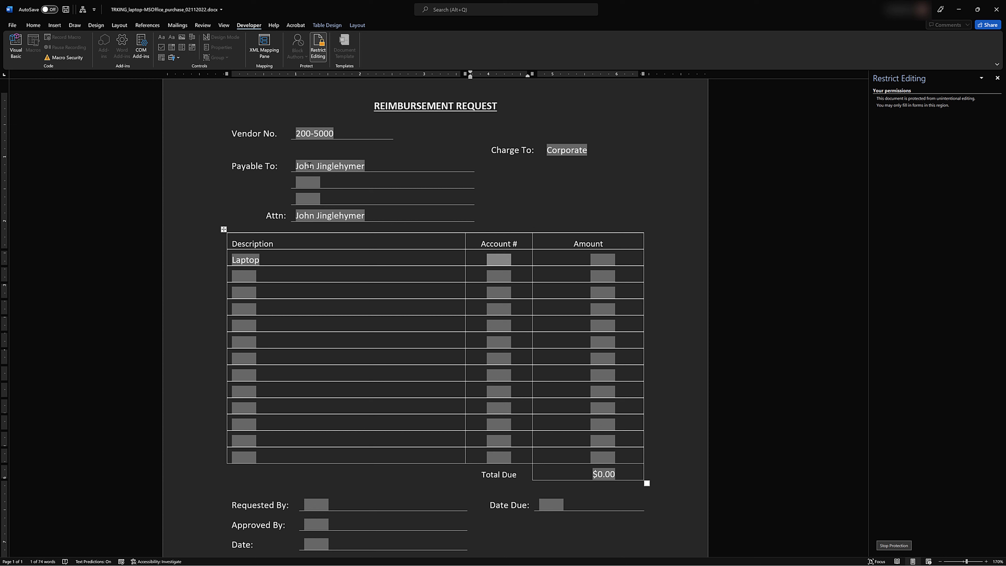
pyautogui.write('100')
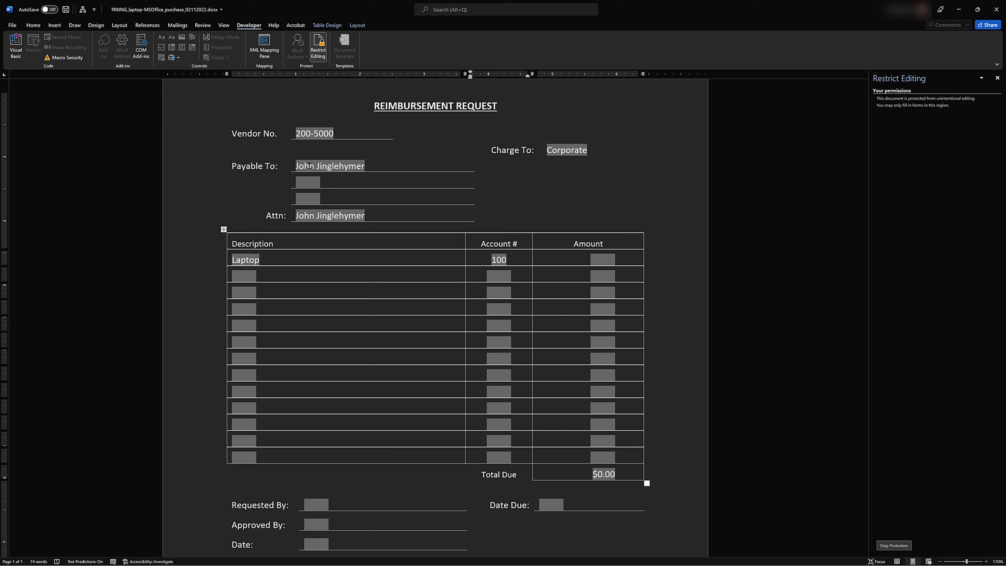
pyautogui.press('Tab')
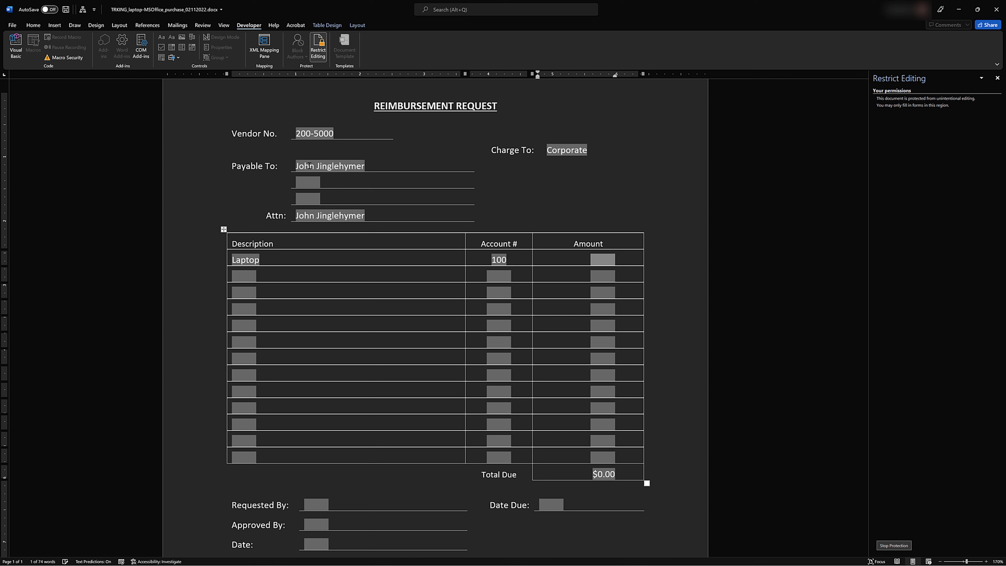
pyautogui.write('2589.')
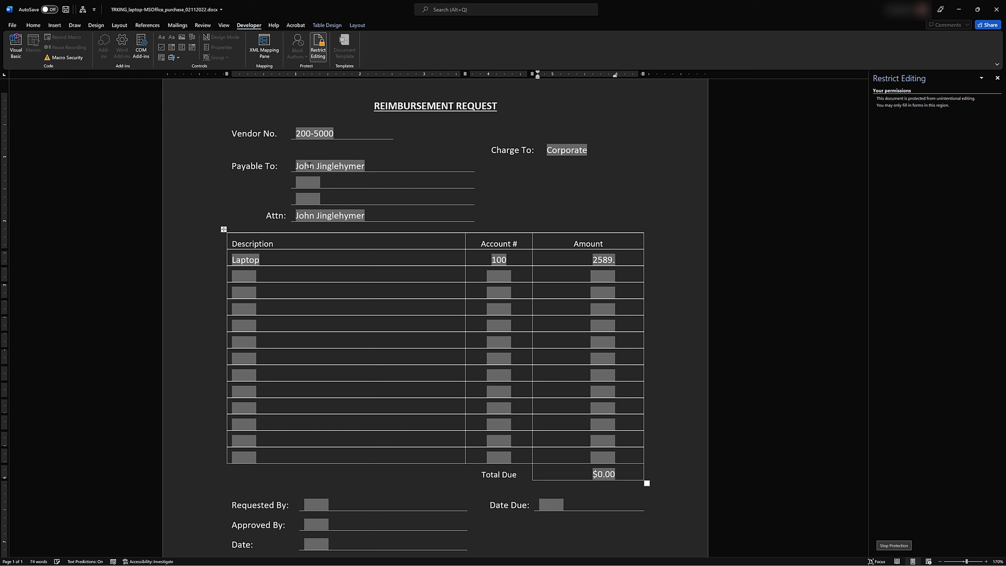
pyautogui.write('30')
pyautogui.press('Tab')
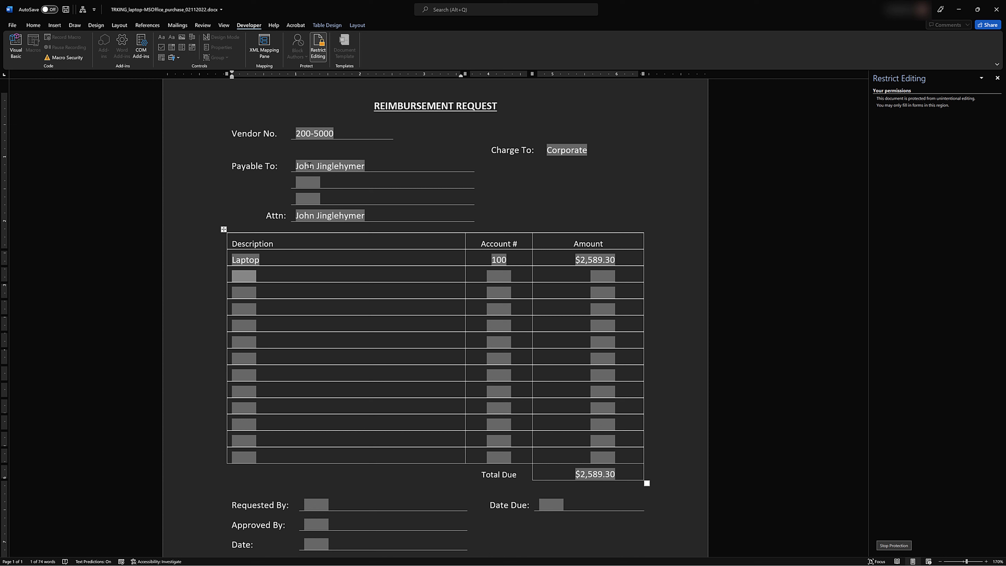
pyautogui.write('Monitor')
pyautogui.press('Tab')
pyautogui.write('100')
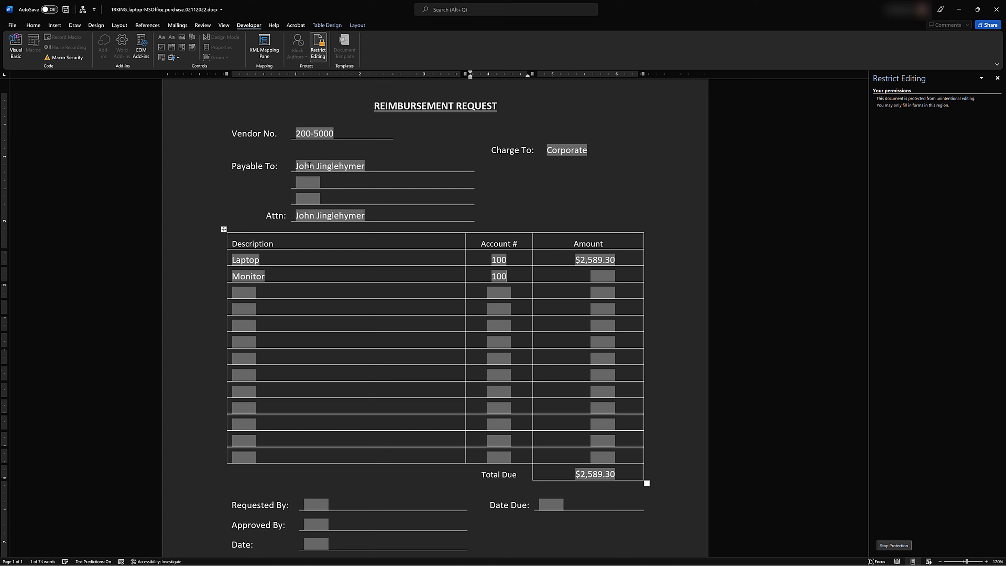
pyautogui.press('Tab')
pyautogui.write('356.48')
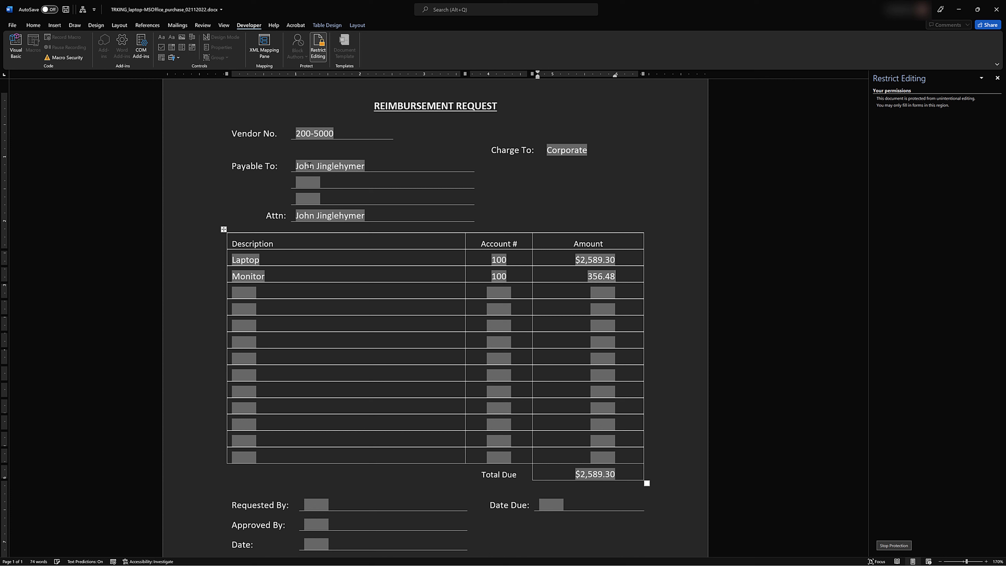
pyautogui.press('Tab')
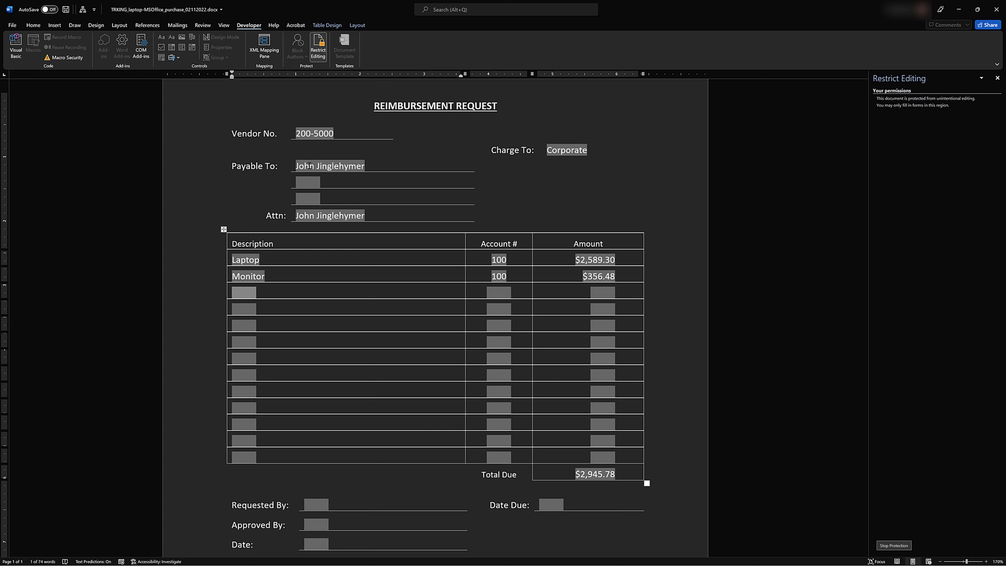
# Add line items Microsoft Office Business (100, 268.11) and HDMI Cables (100, 68.29).
pyautogui.write('Microsoft')
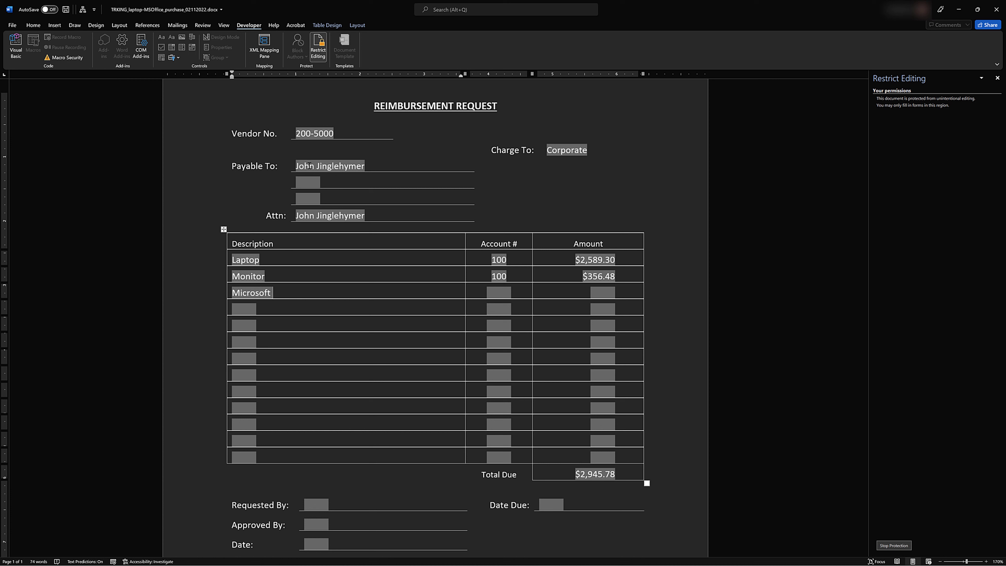
pyautogui.write(' Office Busine')
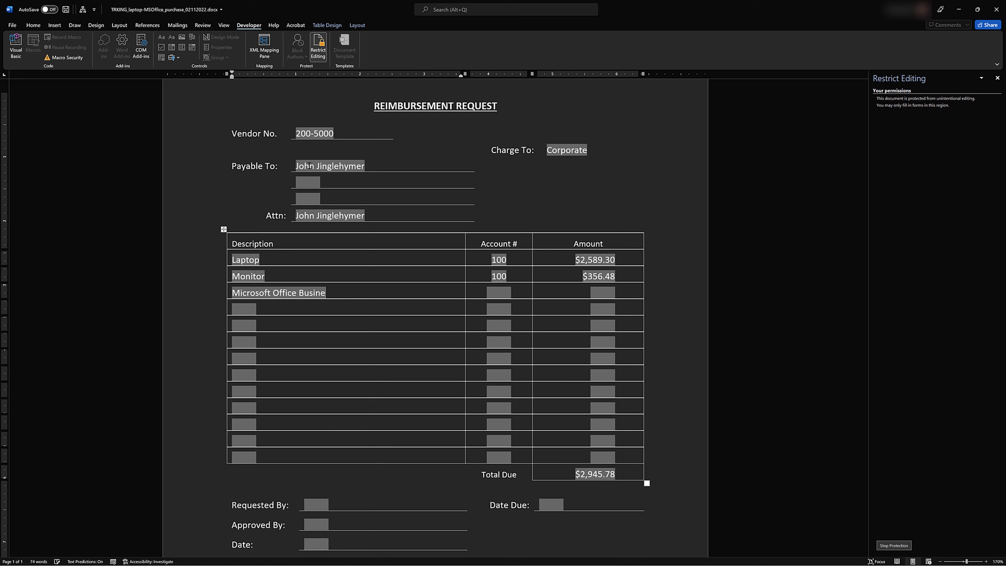
pyautogui.write('ss')
pyautogui.press('Tab')
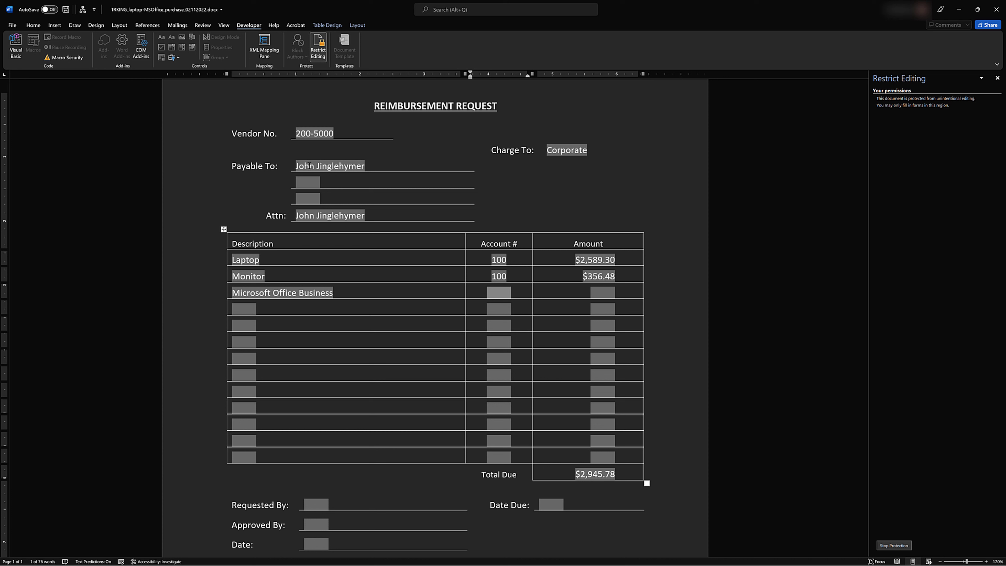
pyautogui.write('100')
pyautogui.press('Tab')
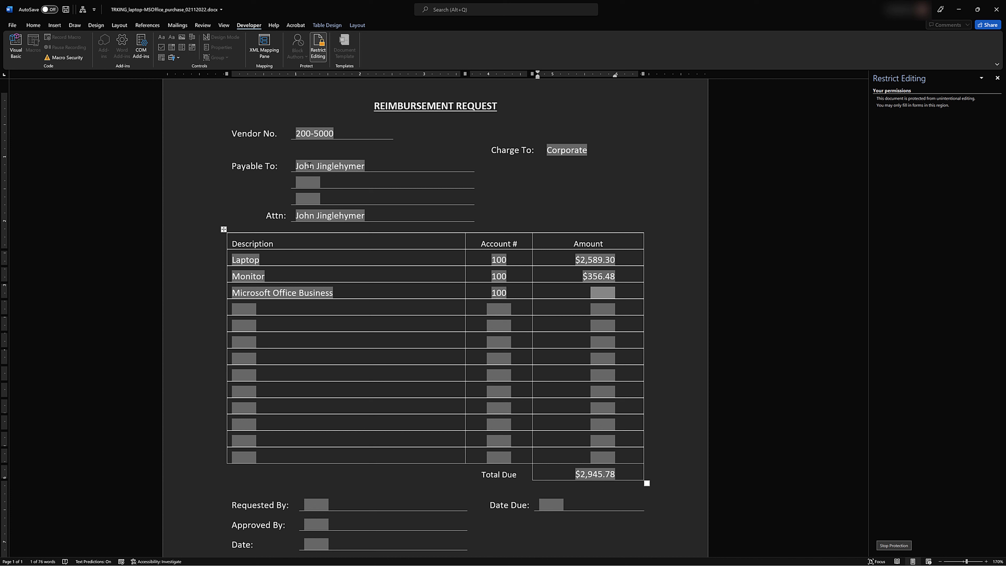
pyautogui.write('268.11')
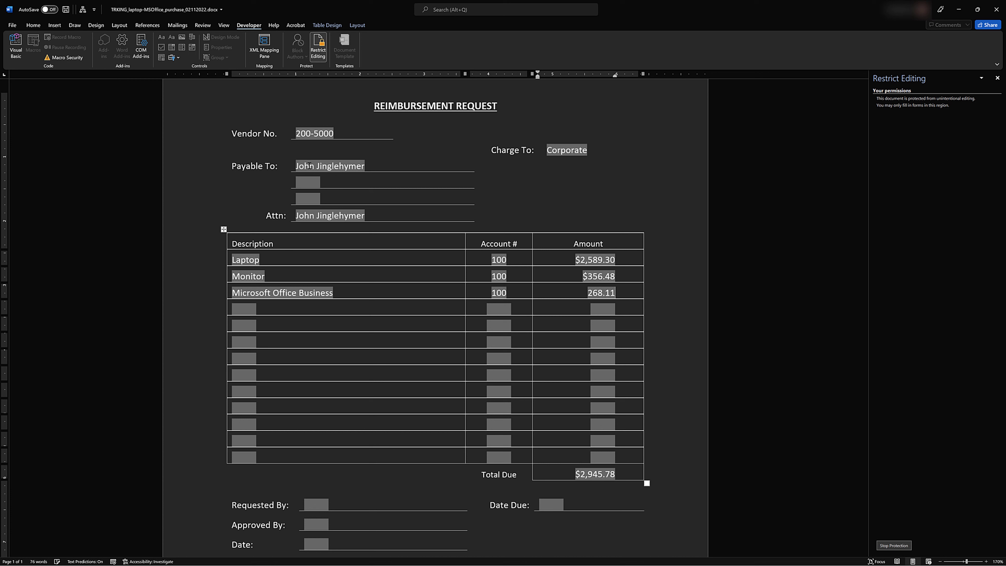
pyautogui.press('Tab')
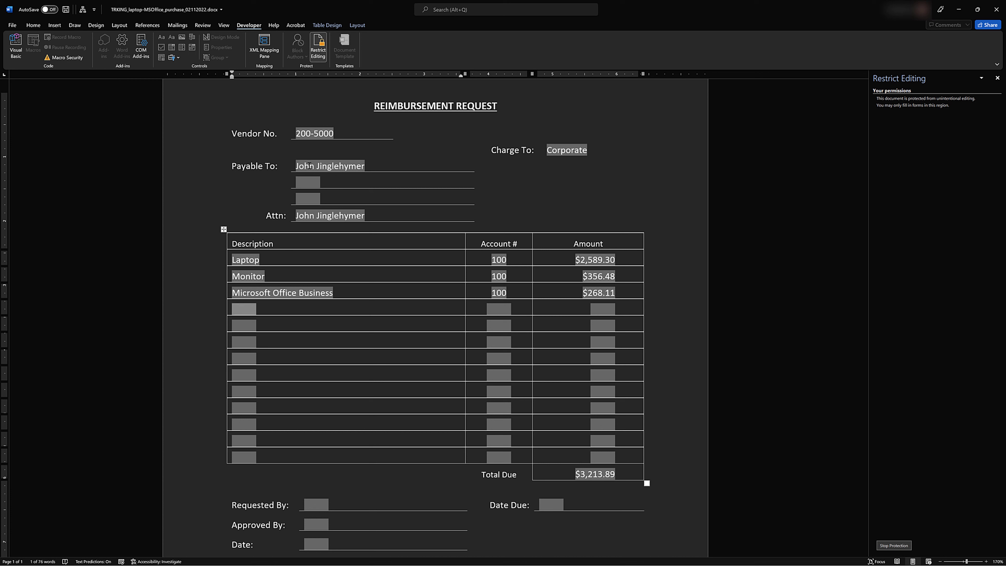
pyautogui.write('HDMI Cables')
pyautogui.press('Tab')
pyautogui.write('100')
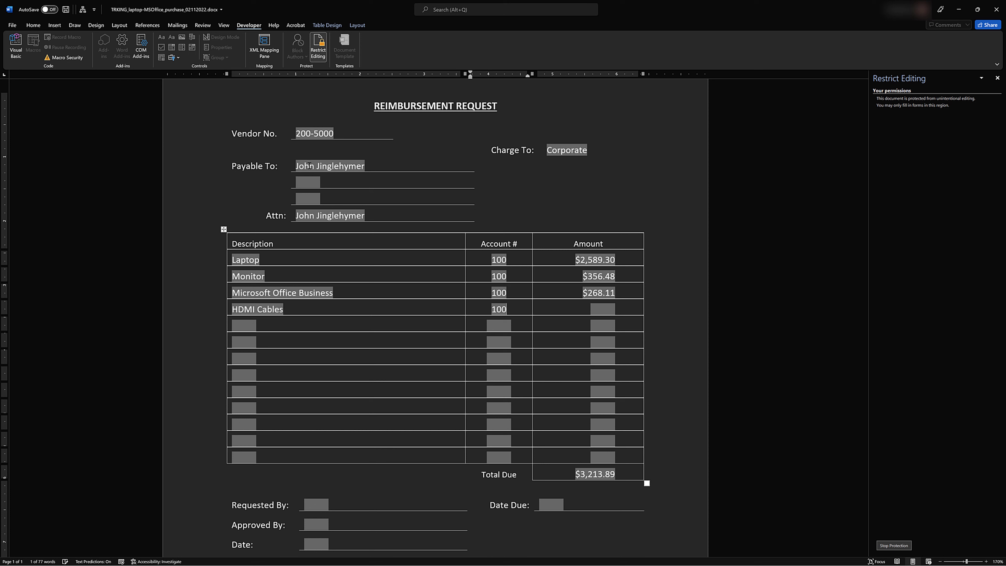
pyautogui.press('Tab')
pyautogui.write('68.29')
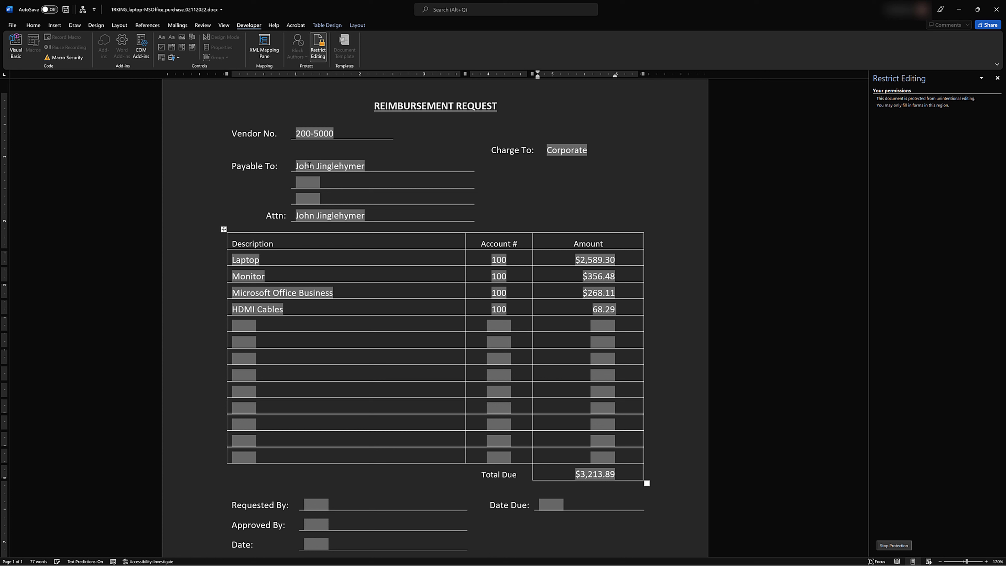
pyautogui.press('Tab')
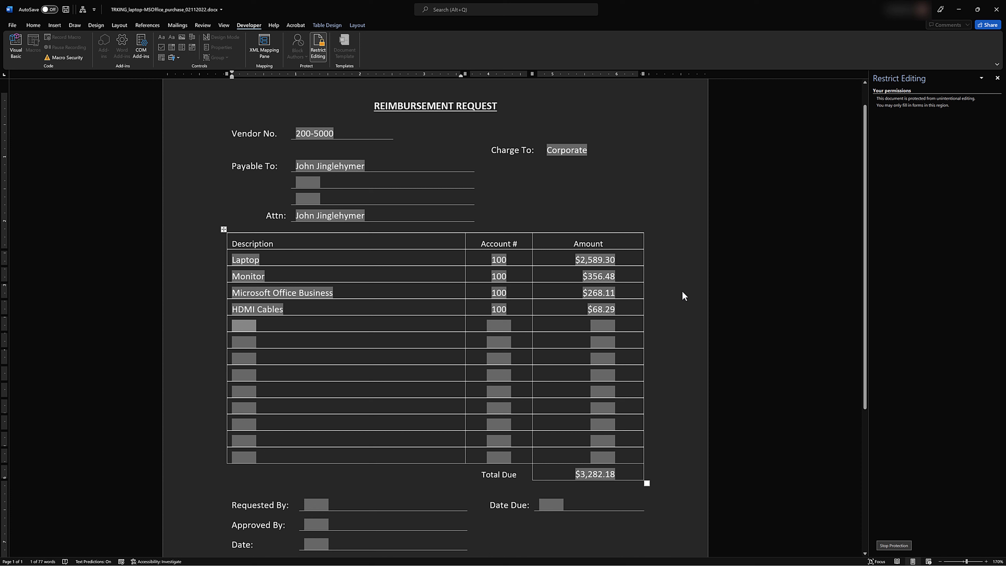
# Correct the Laptop amount to $2,889.30 so Total Due updates to $3,582.18.
pyautogui.click(591, 260)
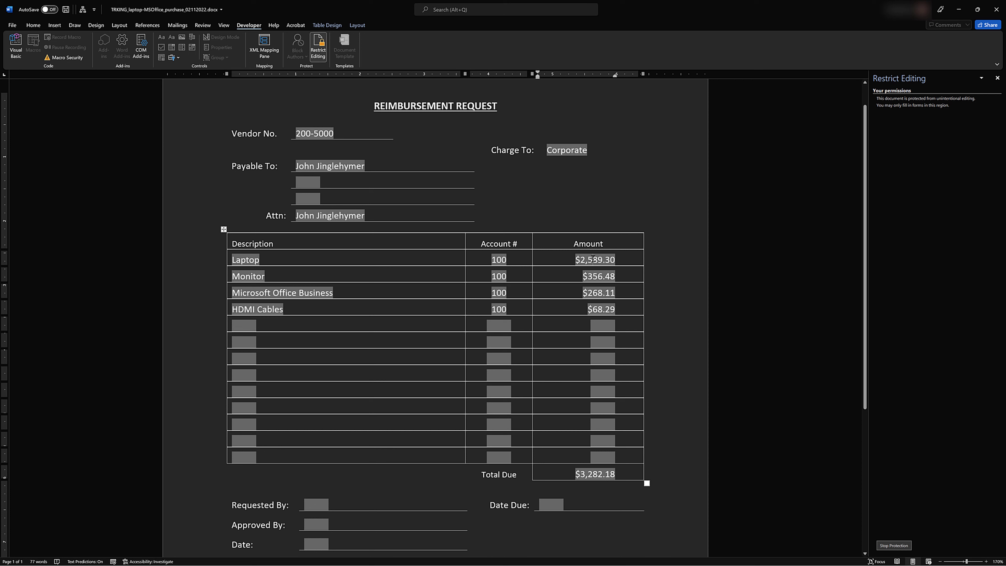
pyautogui.press('BackSpace')
pyautogui.write('6')
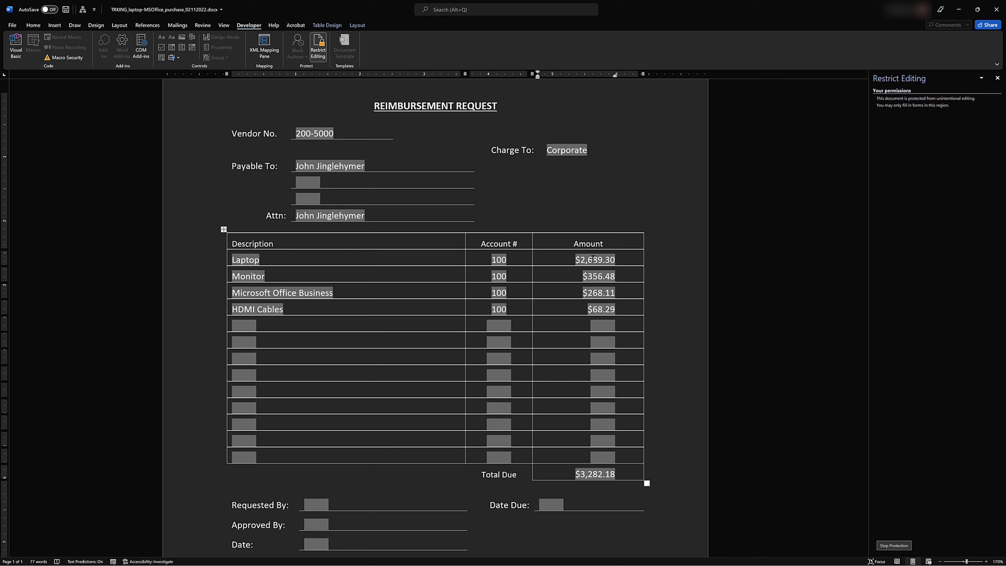
pyautogui.press('Tab')
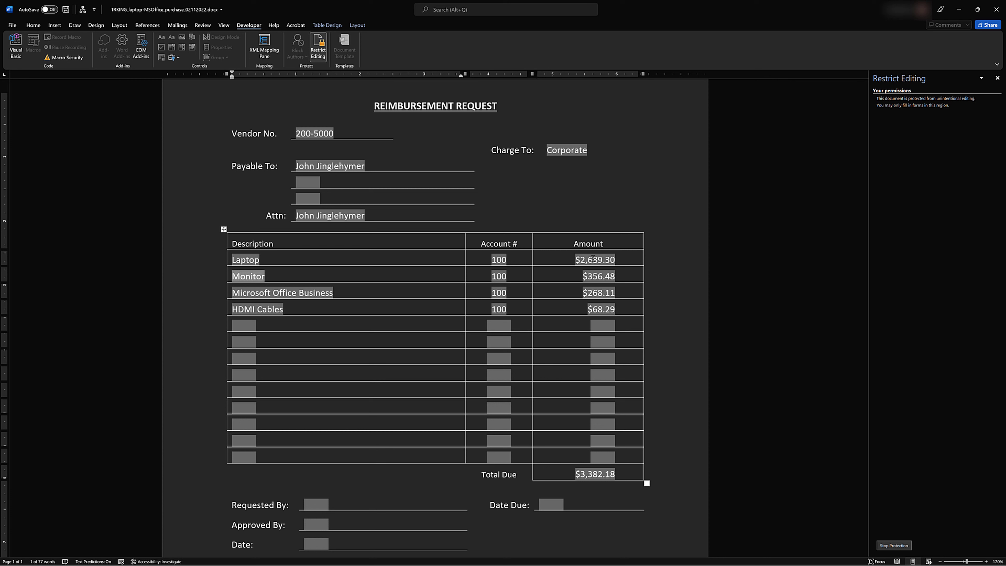
pyautogui.click(593, 259)
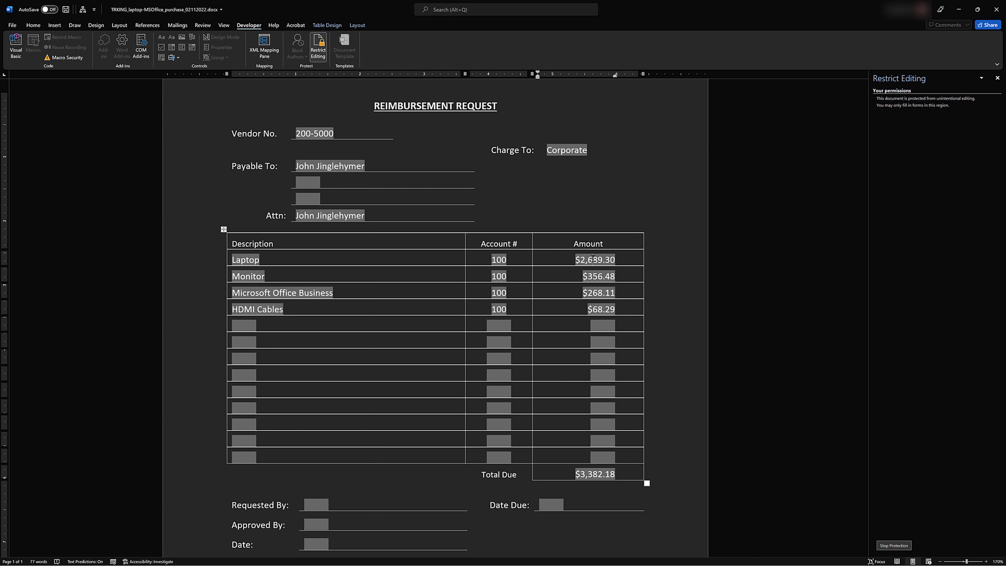
pyautogui.press('BackSpace')
pyautogui.write('8')
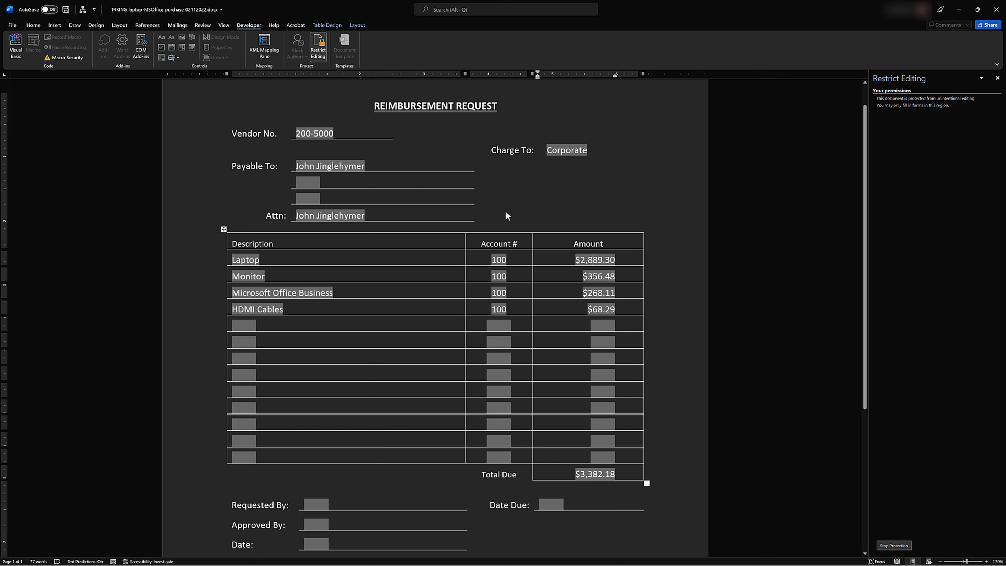
pyautogui.click(517, 203)
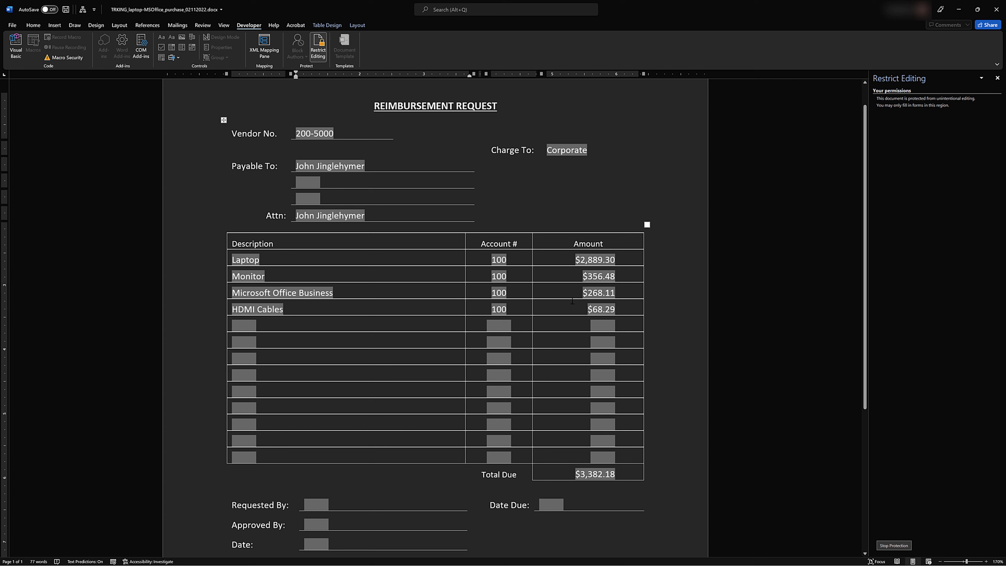
pyautogui.click(597, 260)
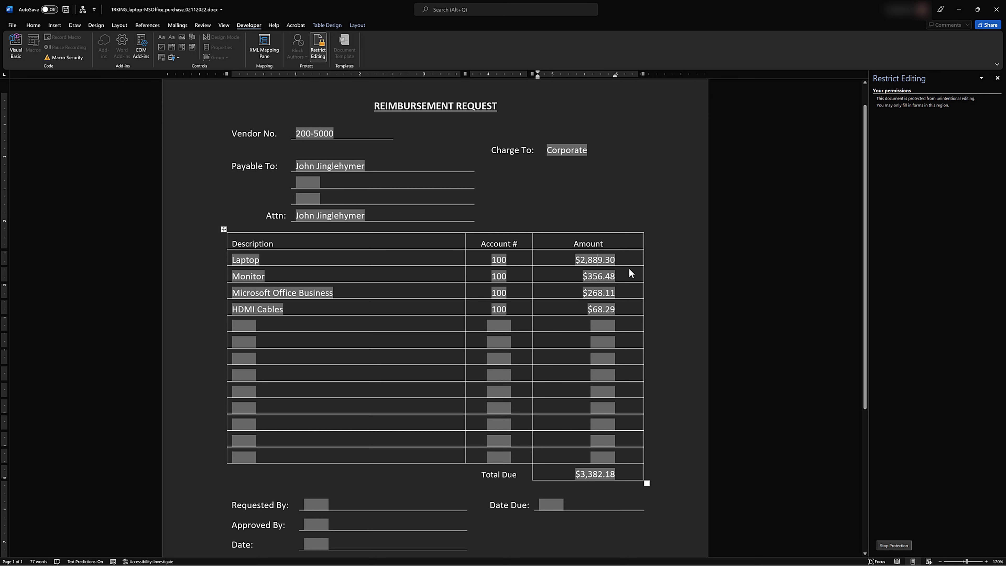
pyautogui.press('Tab')
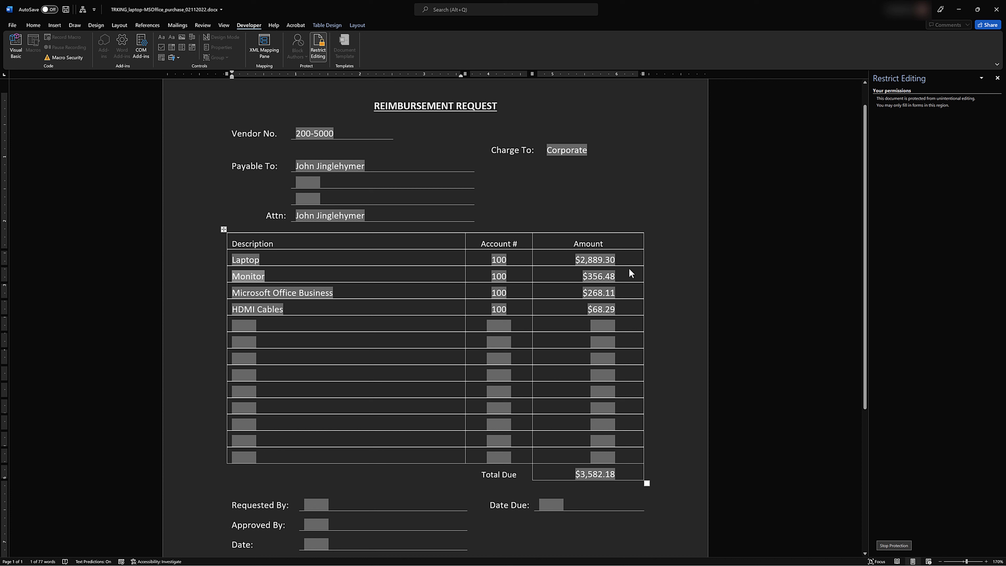
pyautogui.click(599, 259)
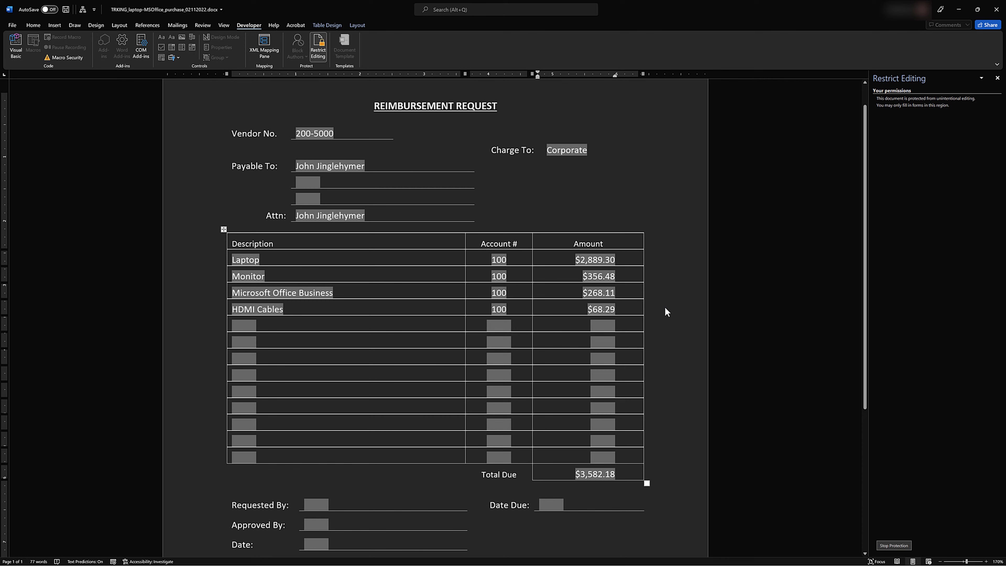
pyautogui.scroll(-2, 665, 312)
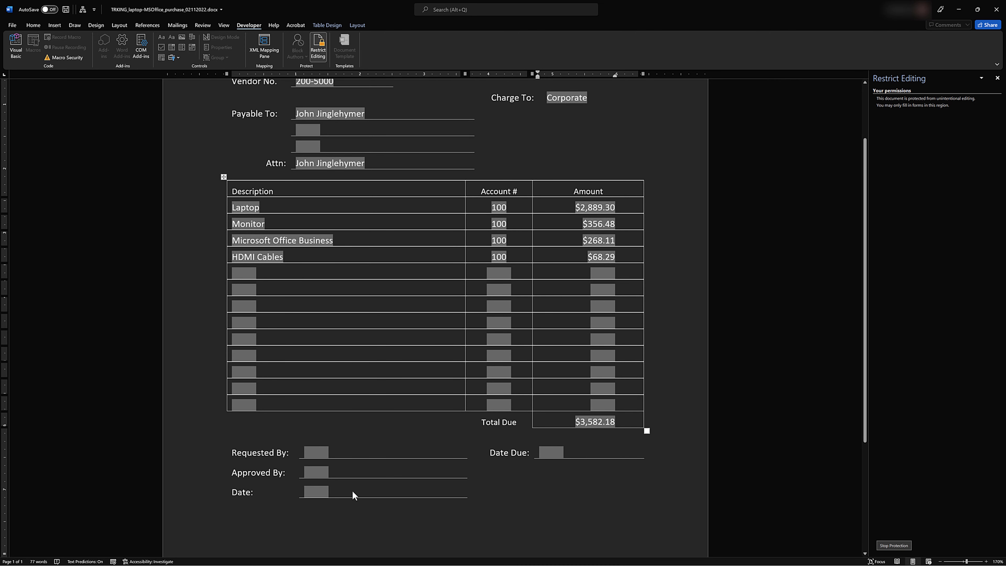
# Enter the requester's full name under Requested By and Date Due 02/11/2022.
pyautogui.click(321, 451)
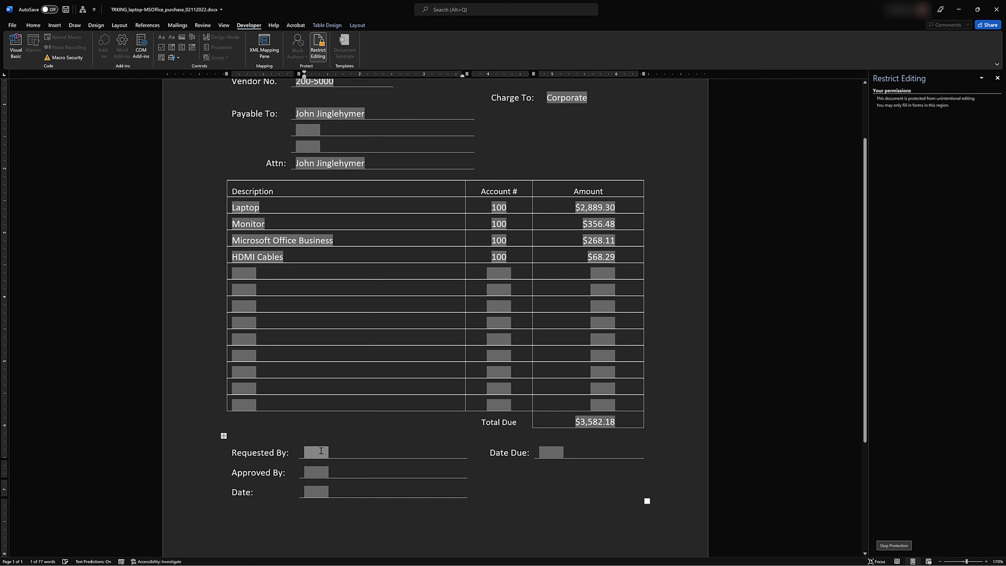
pyautogui.write('John Jinglehymer')
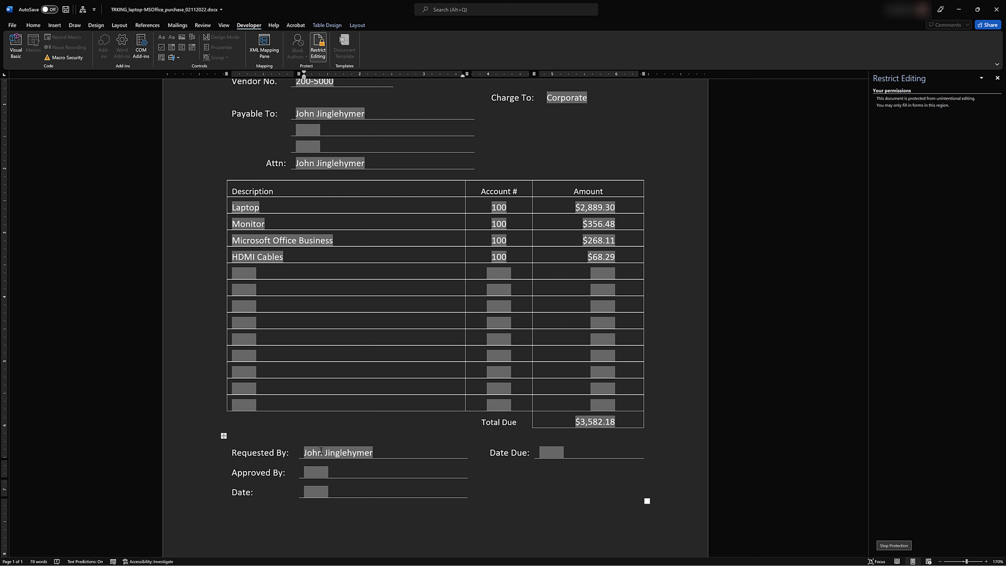
pyautogui.press('Tab')
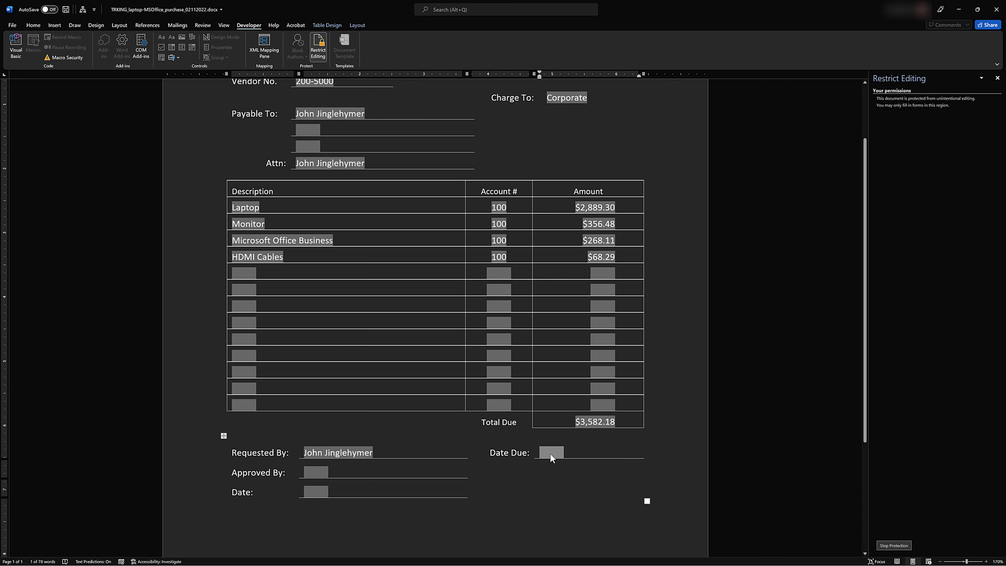
pyautogui.write('02/')
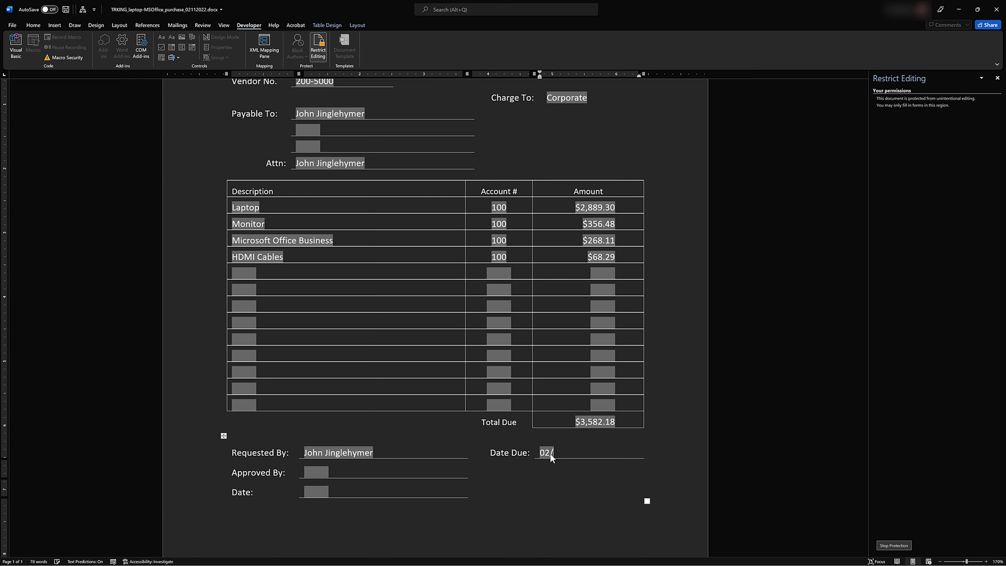
pyautogui.write('11/2022')
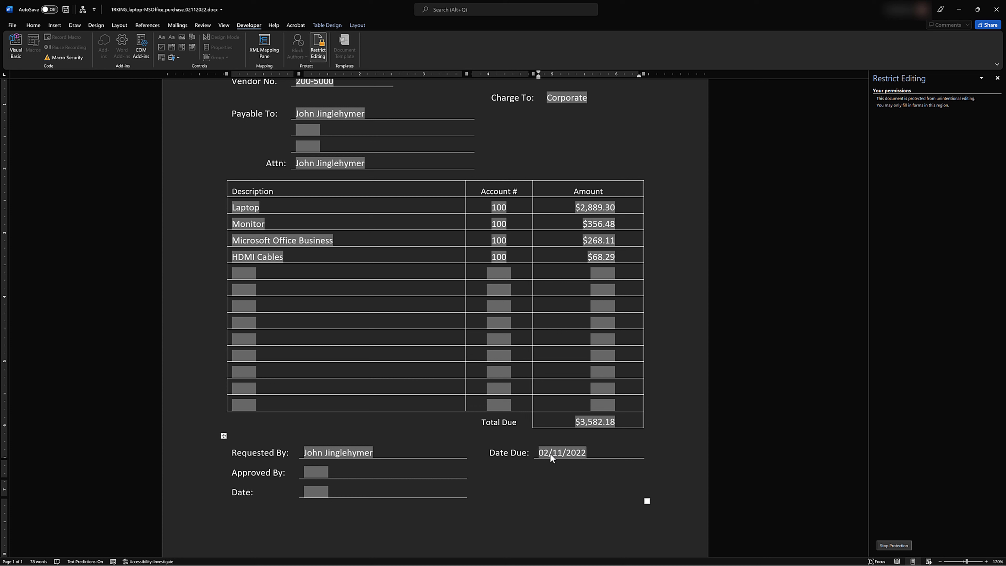
pyautogui.press('Tab')
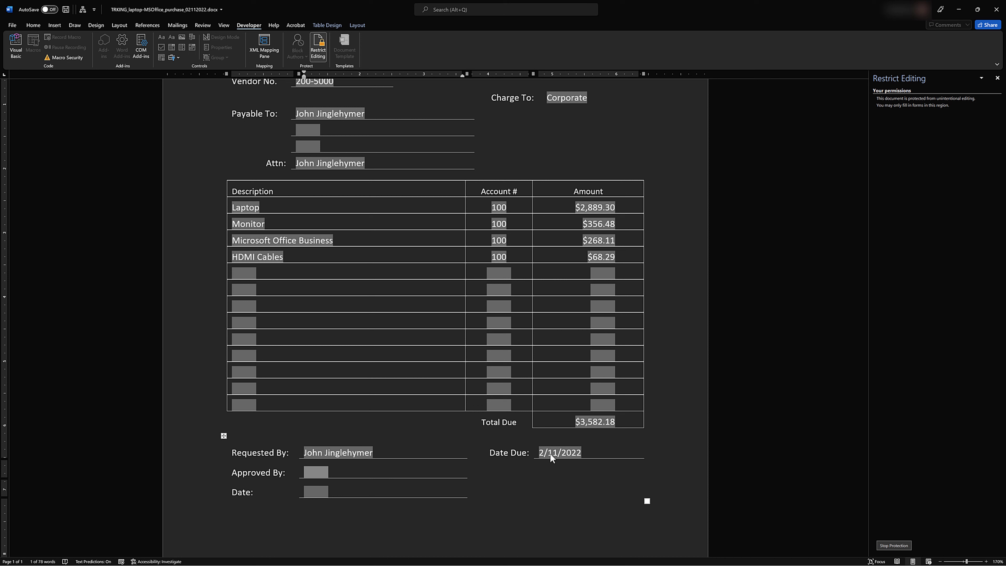
# Enter the approver's name under Approved By and Date 2/11/2022.
pyautogui.write('Bill Buxton')
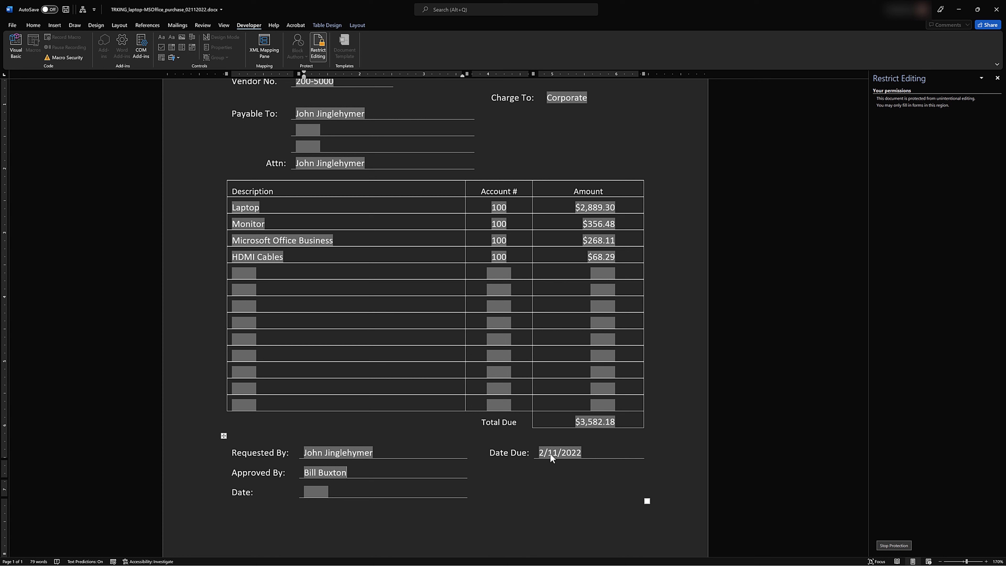
pyautogui.press('Tab')
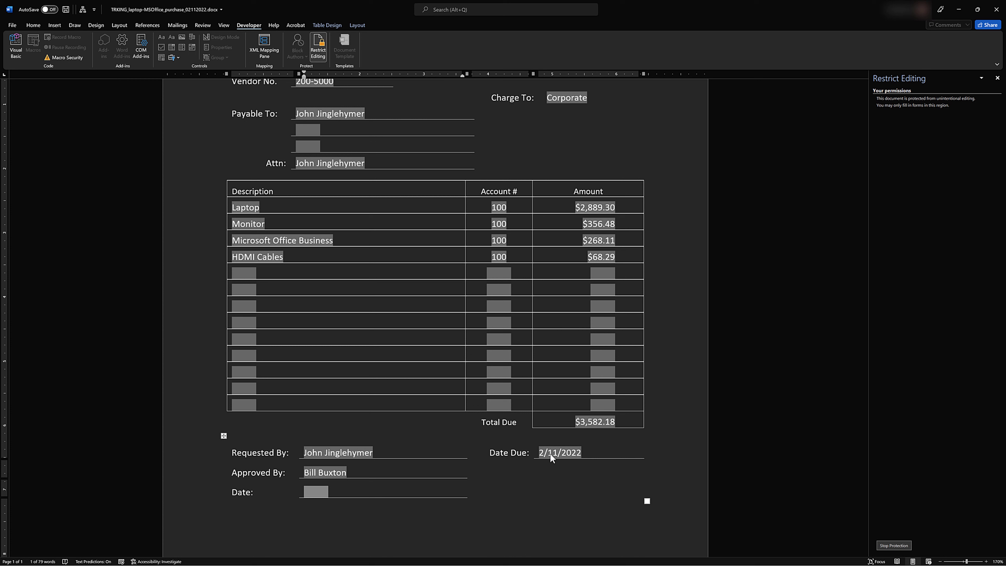
pyautogui.write('2/11/20')
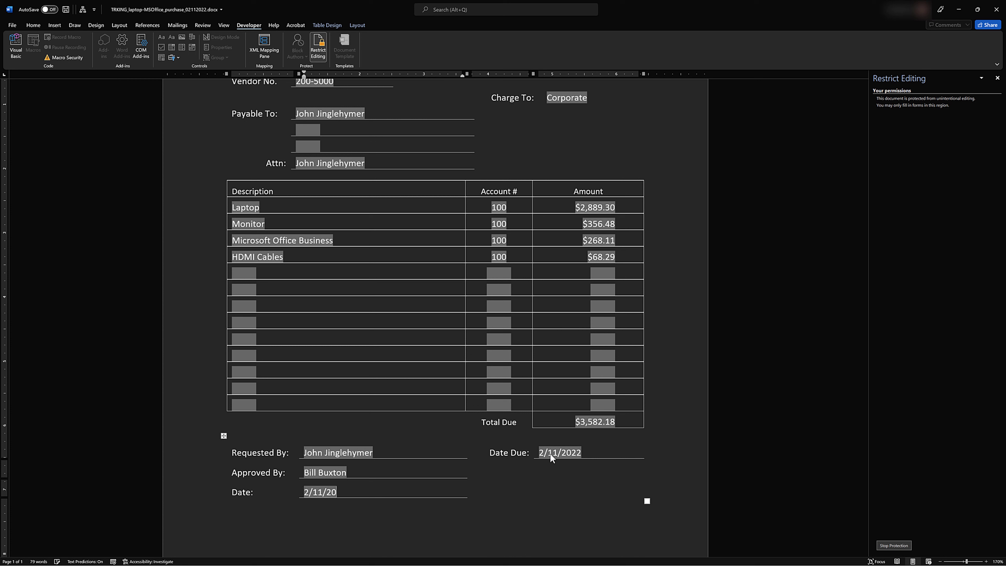
pyautogui.write('22')
pyautogui.press('Tab')
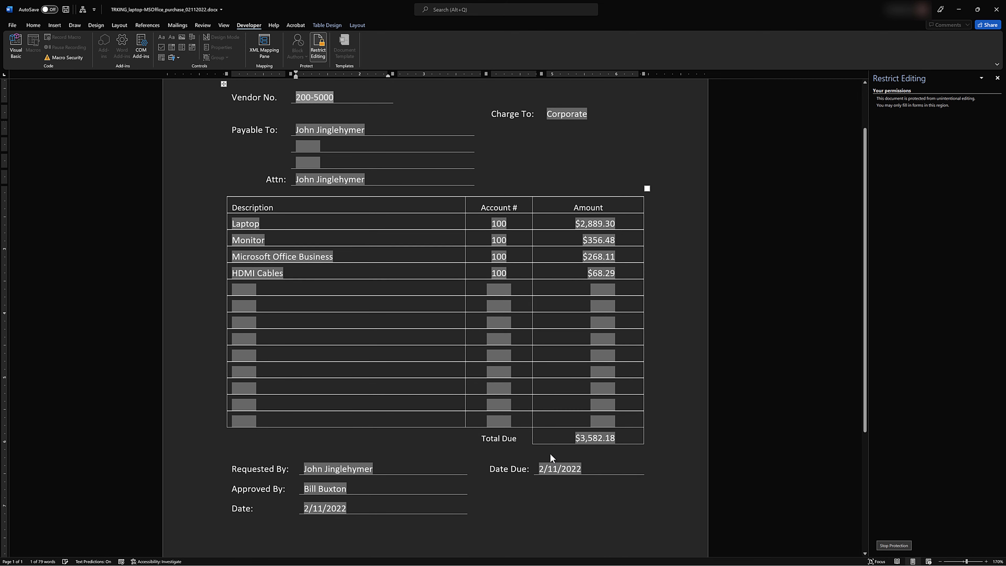
# Change the Date to 4/30, dismissing the warning when 4/31/2022 is rejected as invalid.
pyautogui.click(321, 507)
pyautogui.press('BackSpace')
pyautogui.press('BackSpace')
pyautogui.press('BackSpace')
pyautogui.press('BackSpace')
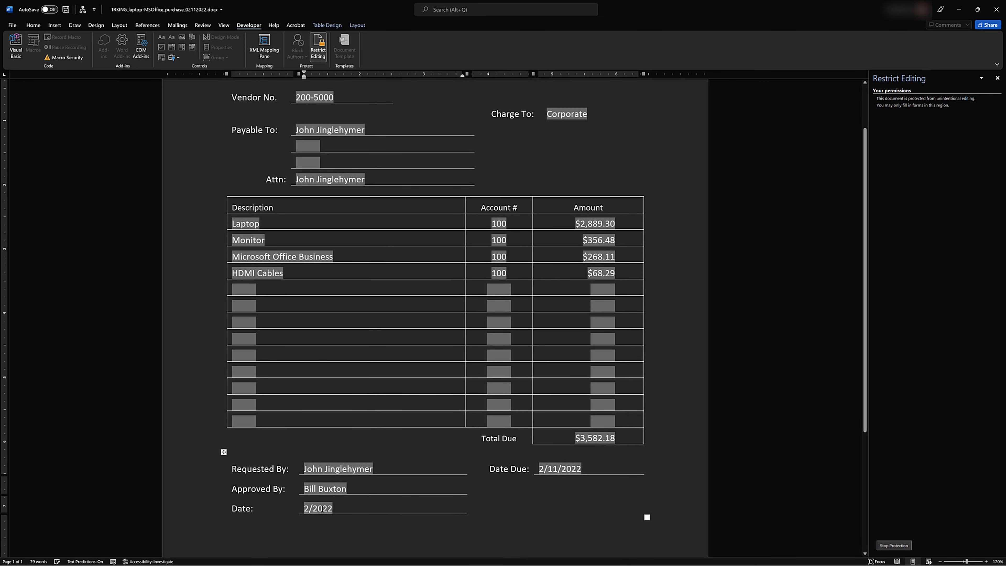
pyautogui.write('4/')
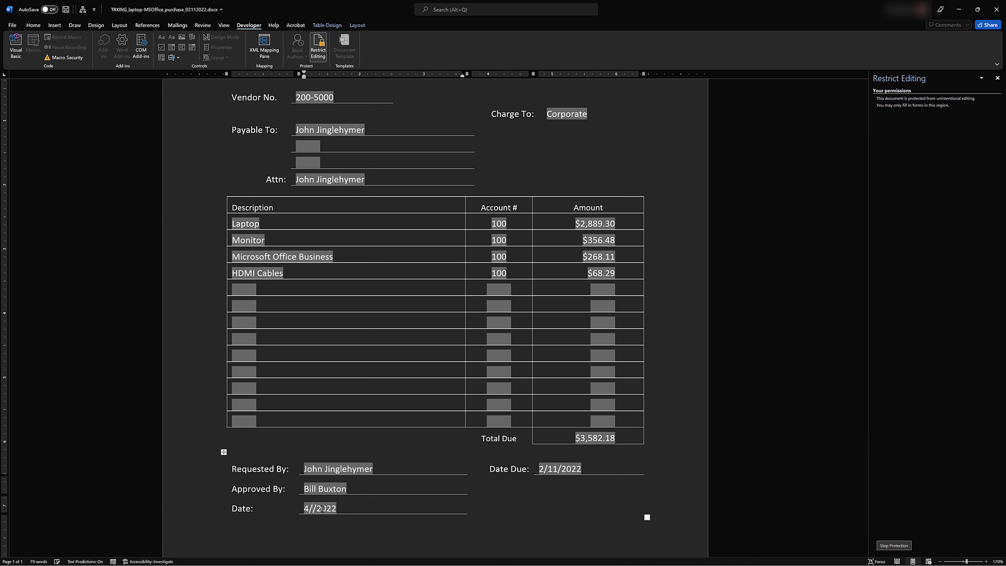
pyautogui.write('30')
pyautogui.press('Tab')
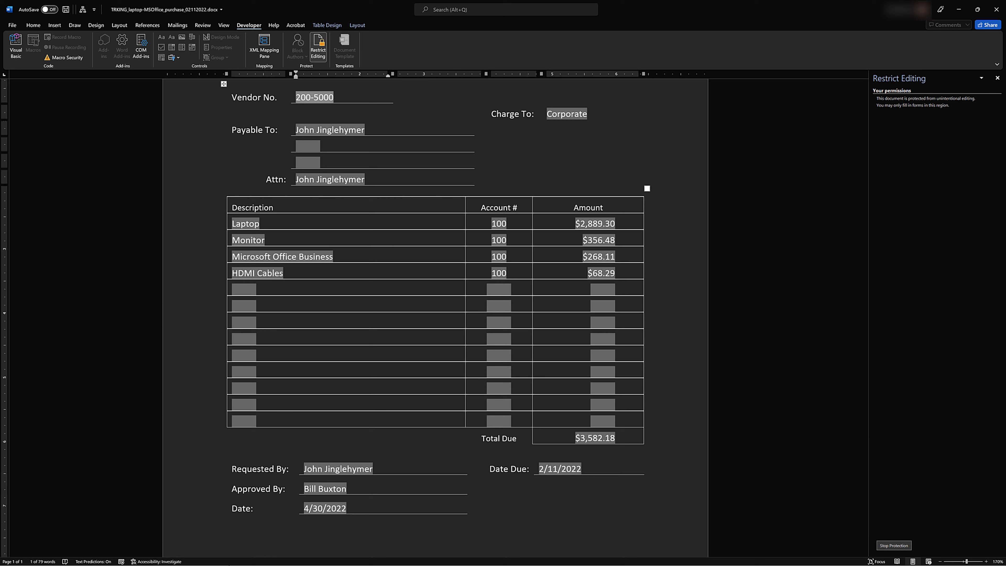
pyautogui.click(322, 509)
pyautogui.press('BackSpace')
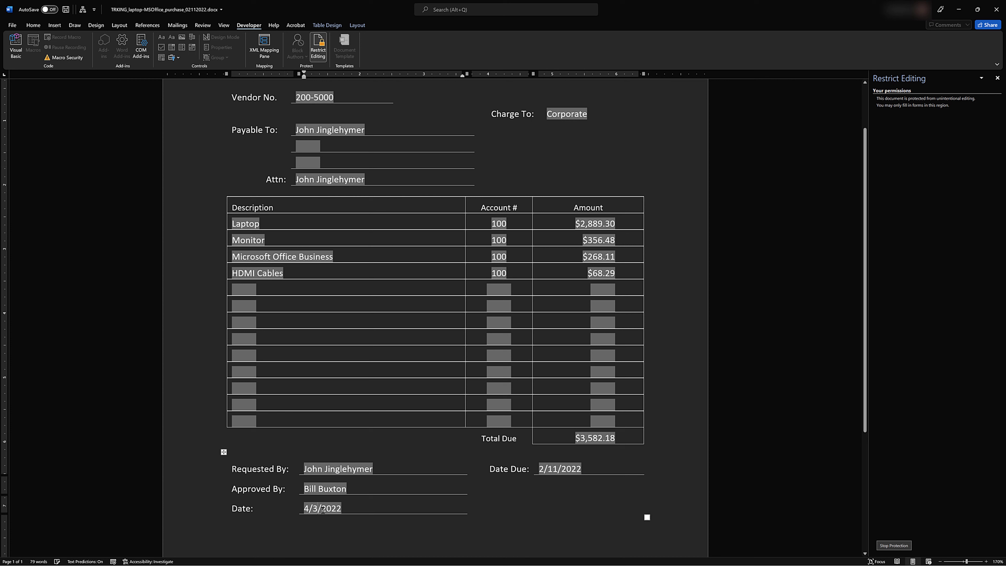
pyautogui.write('1')
pyautogui.press('Tab')
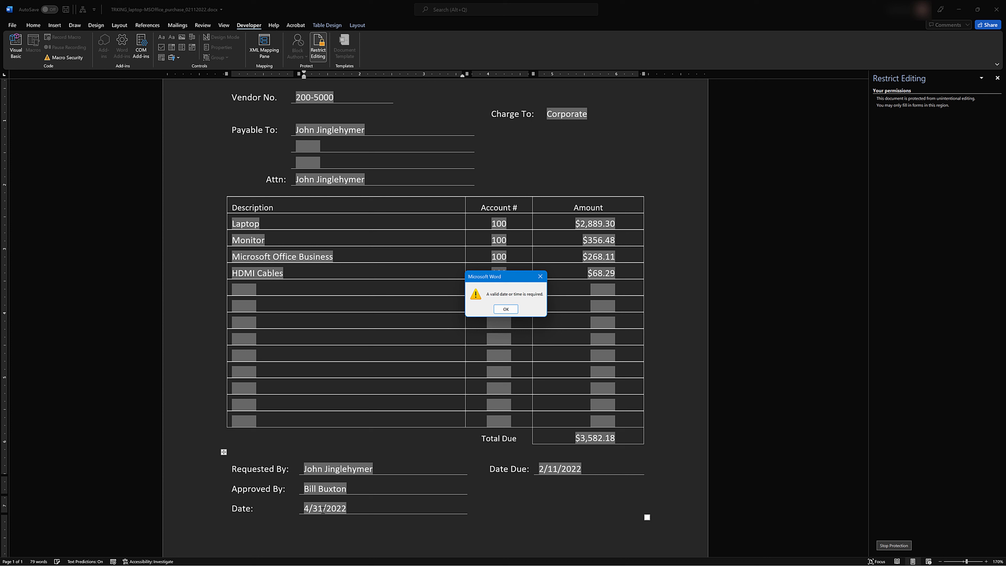
pyautogui.click(505, 309)
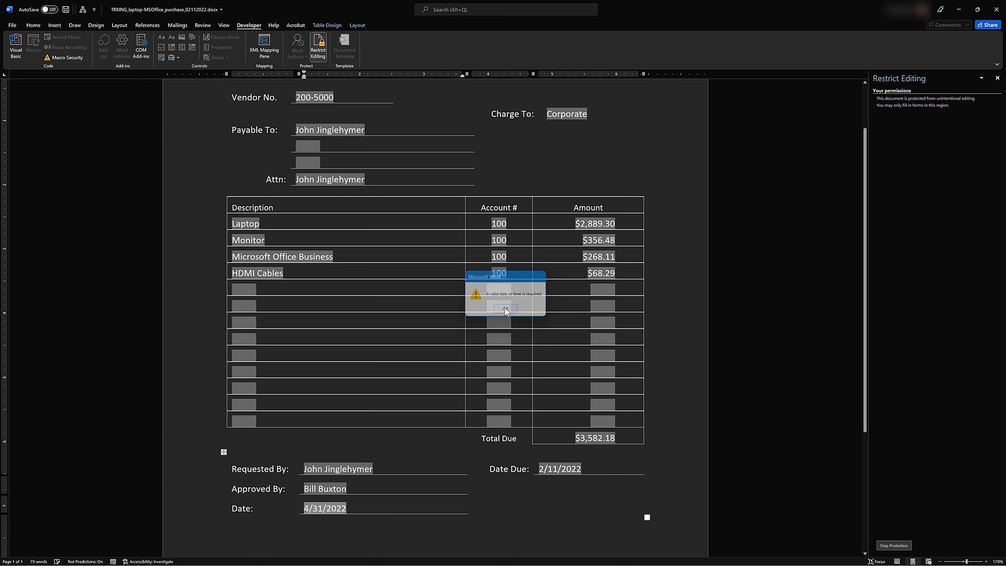
pyautogui.click(324, 509)
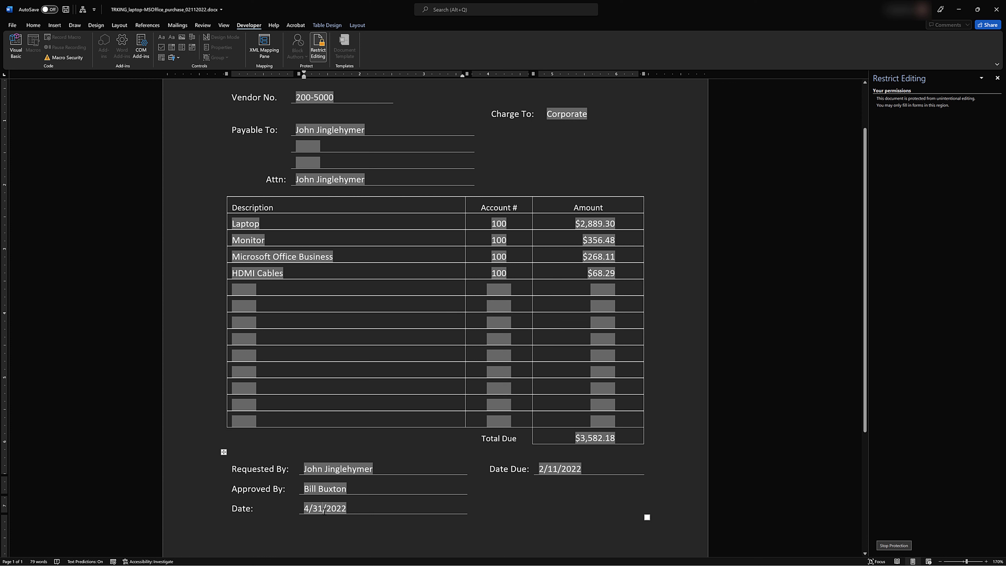
pyautogui.press('BackSpace')
# Complete the Date as 4/30/2022, then stop the document's editing protection.
pyautogui.write('0')
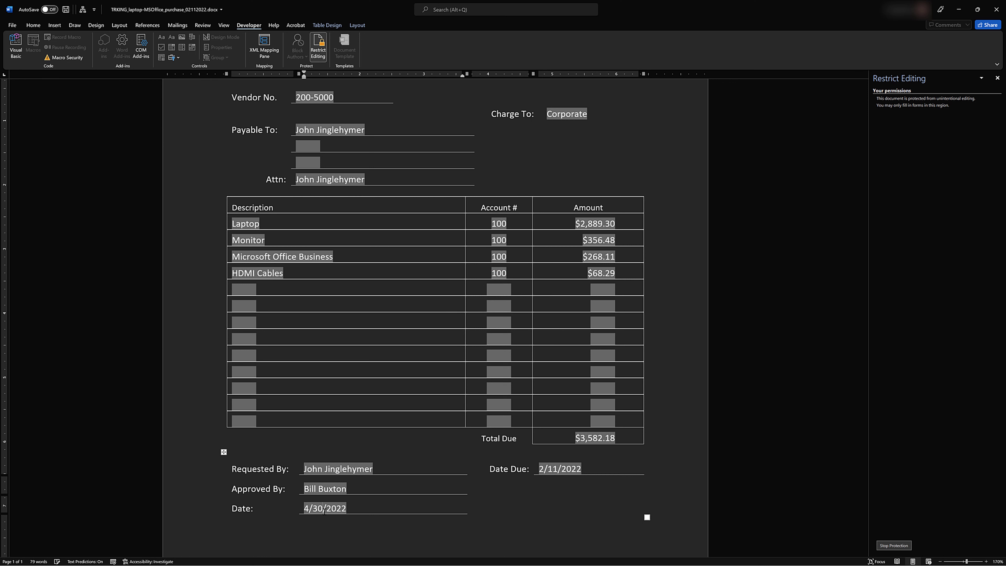
pyautogui.scroll(1, 728, 257)
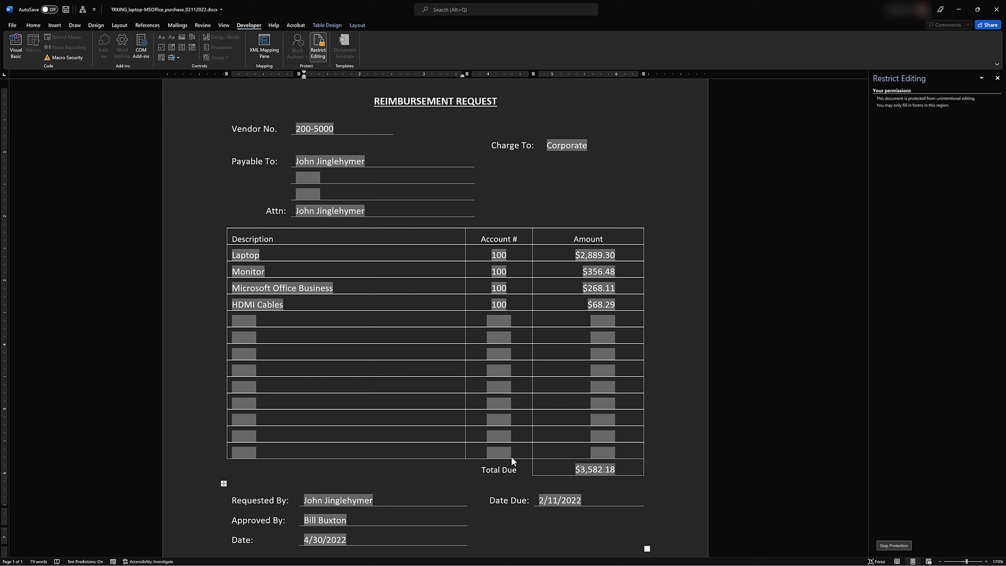
pyautogui.click(895, 546)
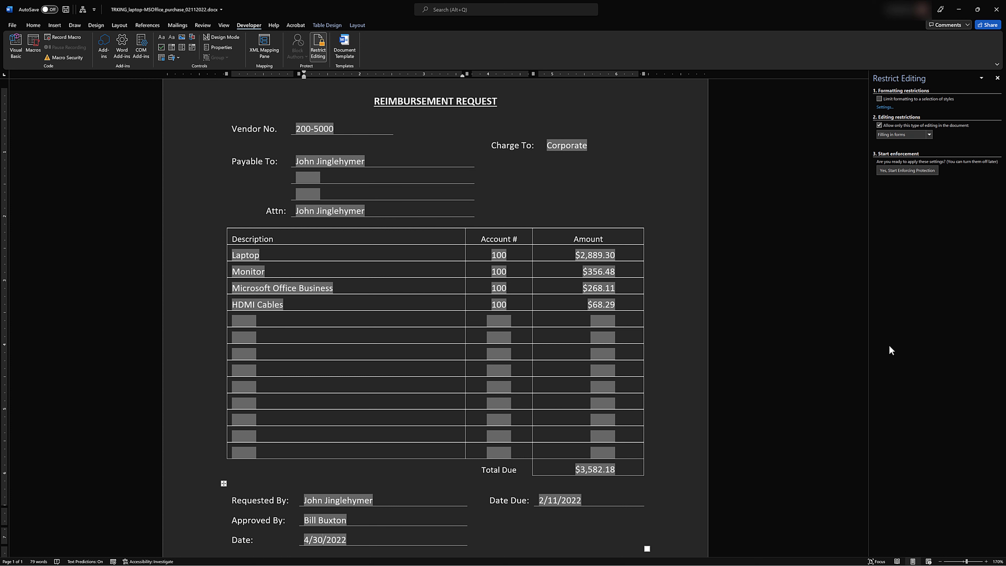